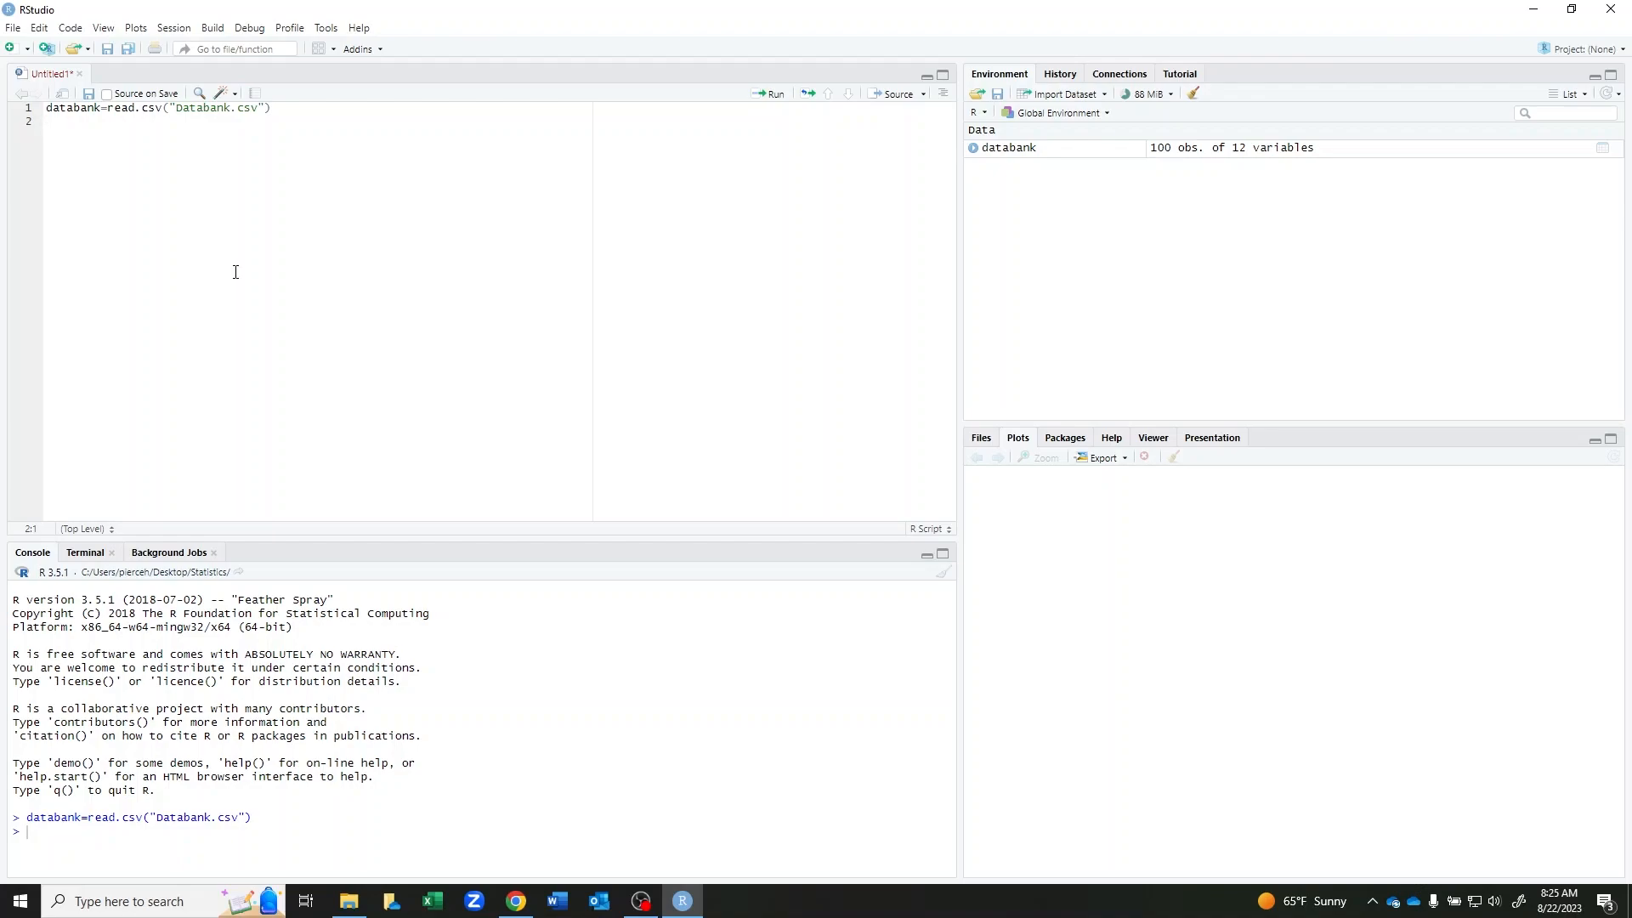
Add names(databank) and head(databank) to the script and run each line to list the variables and first rows.
text(name(databank)
click(76, 124)
text(s)
click(771, 93)
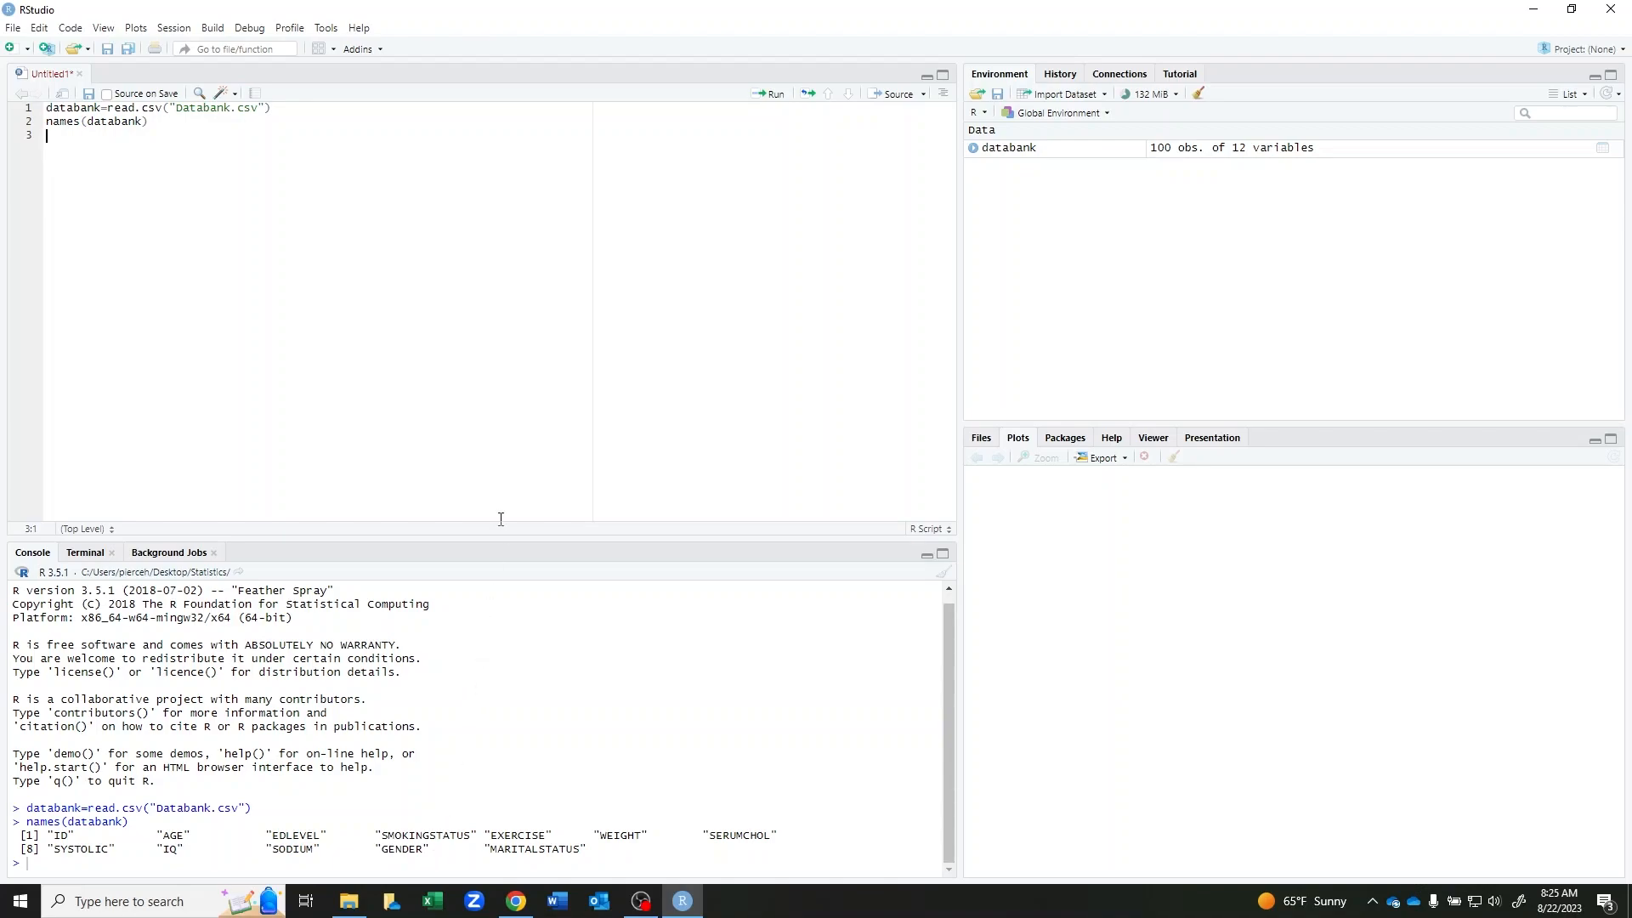
text(head(databank)
click(776, 94)
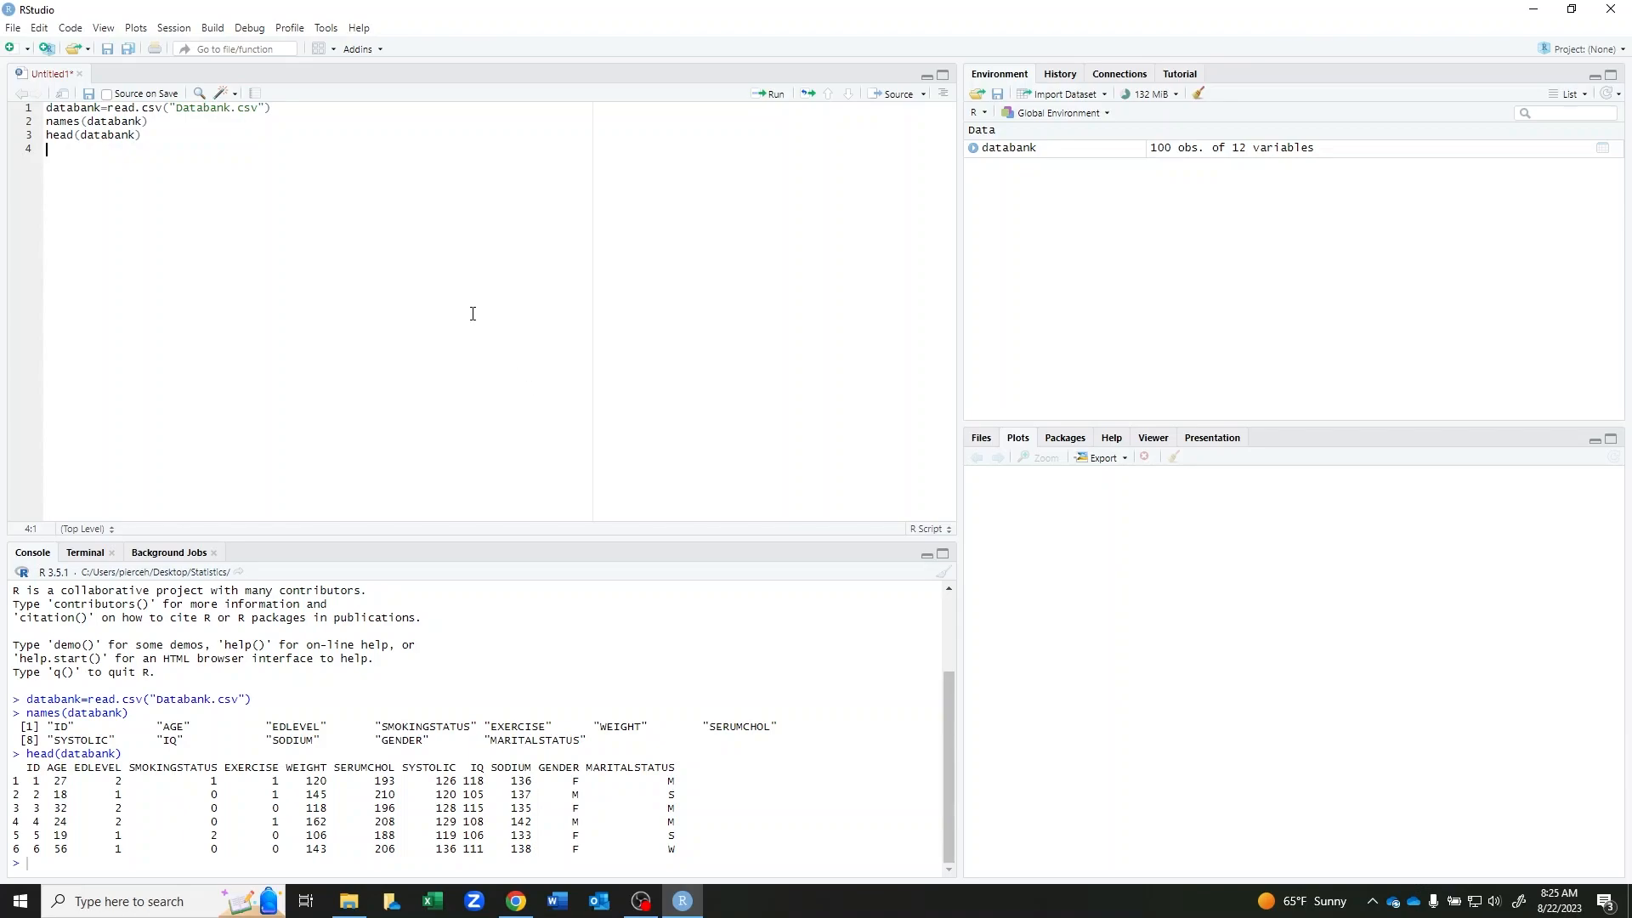
Define and run a vector named labels containing "Divorced", "Married", "Single" and "Widowed", leaving a blank line above it.
text(labels)
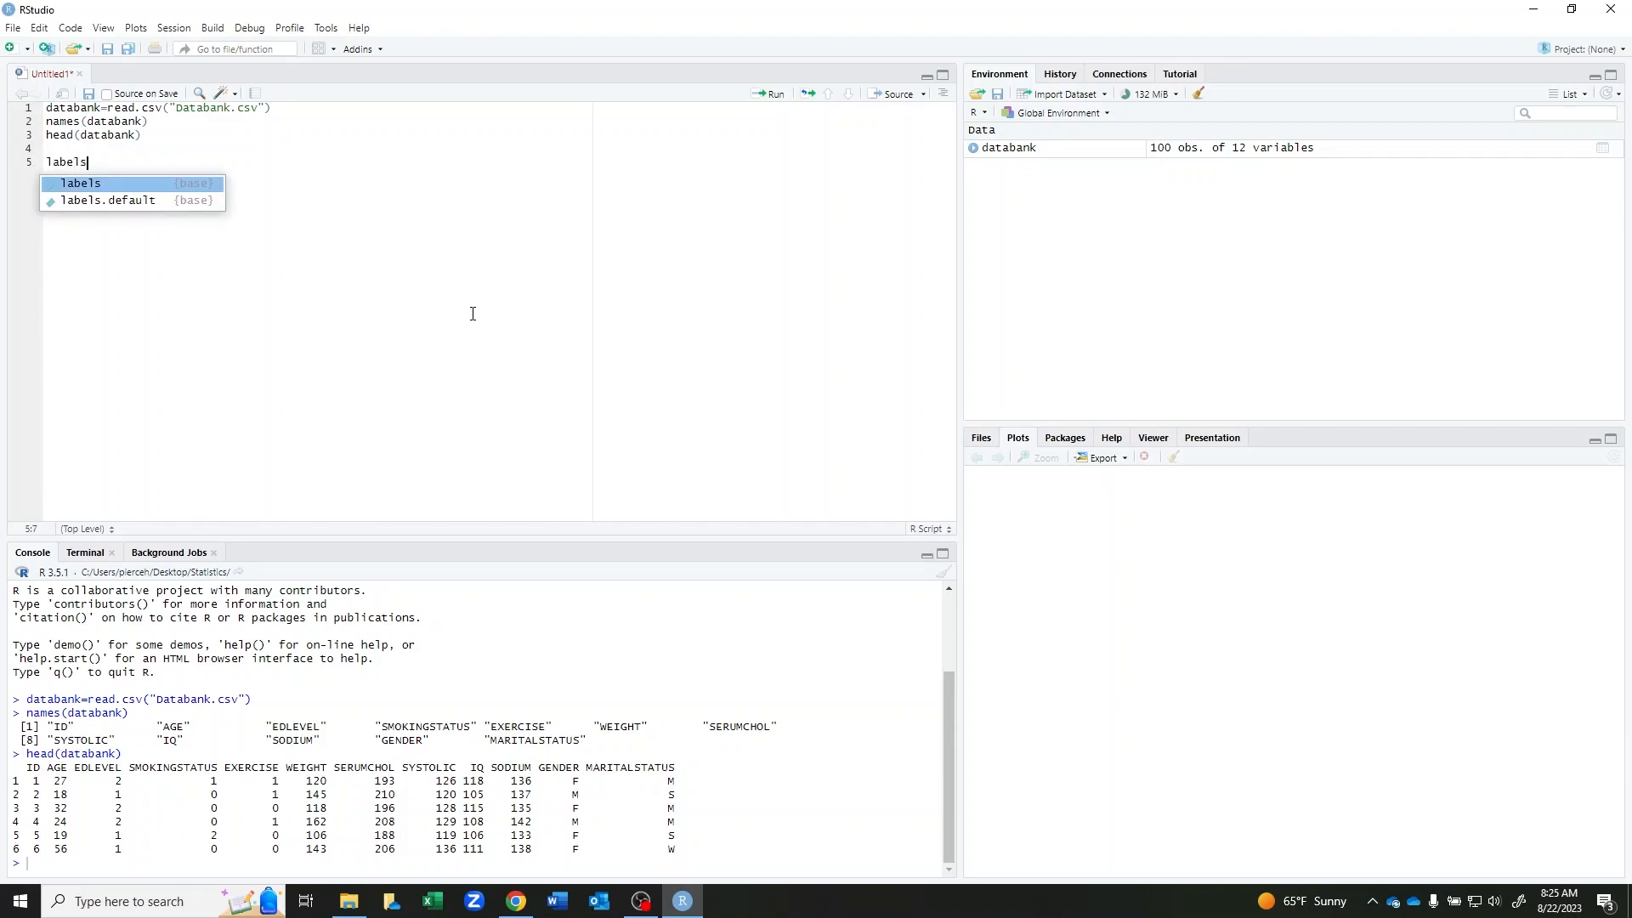
text( = )
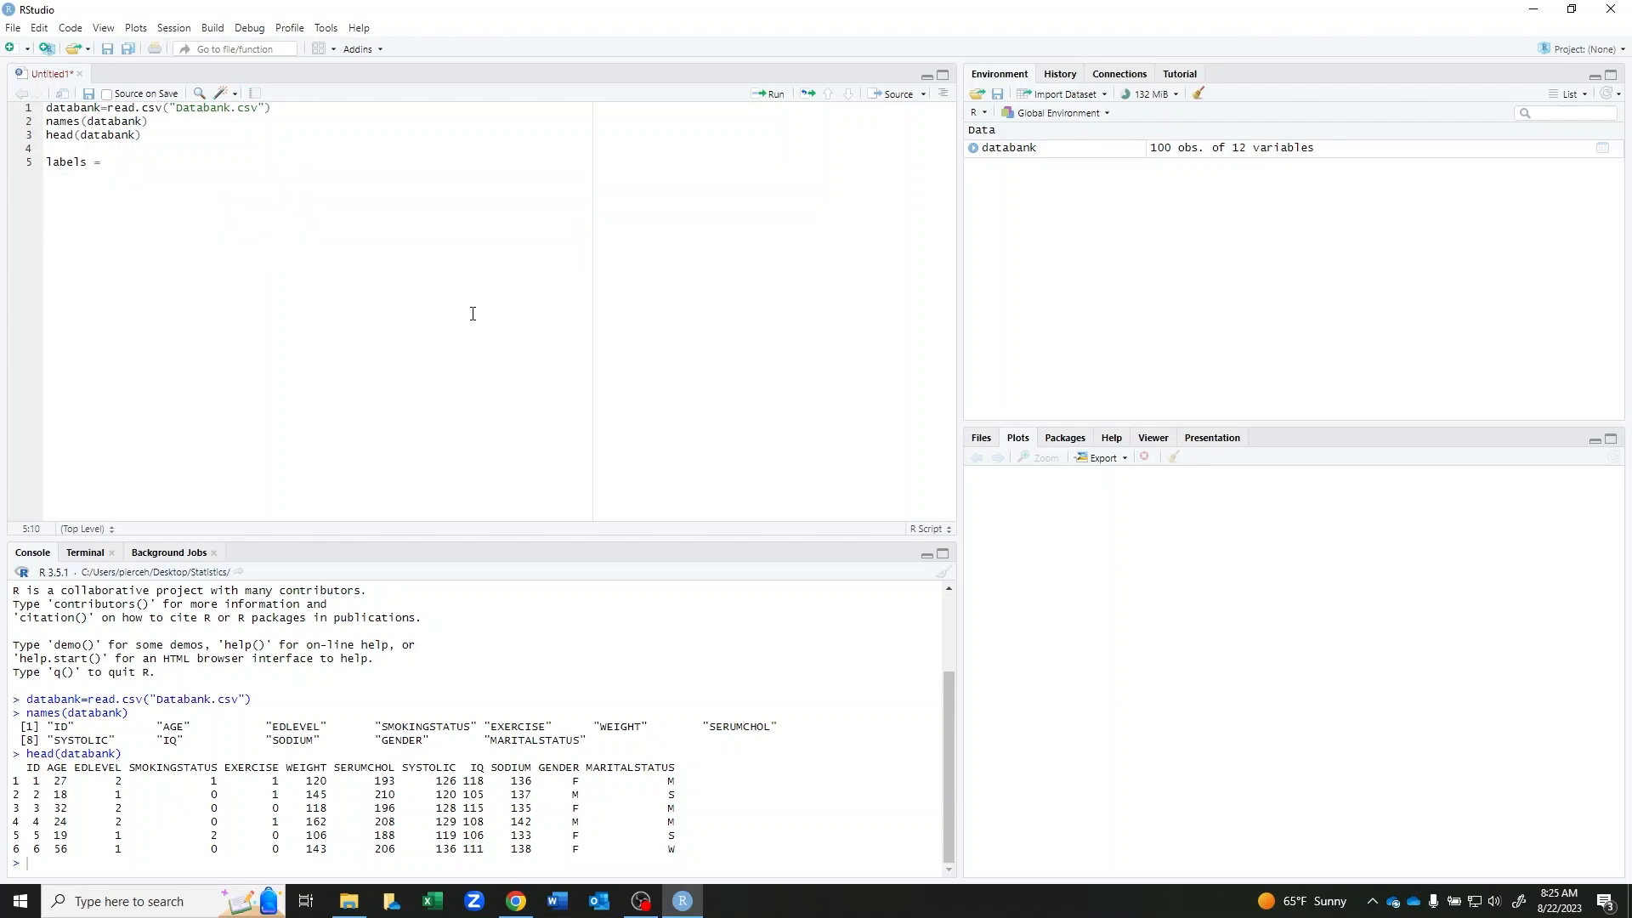
text(c("Divorced", "Married", "Single", "Widowed)
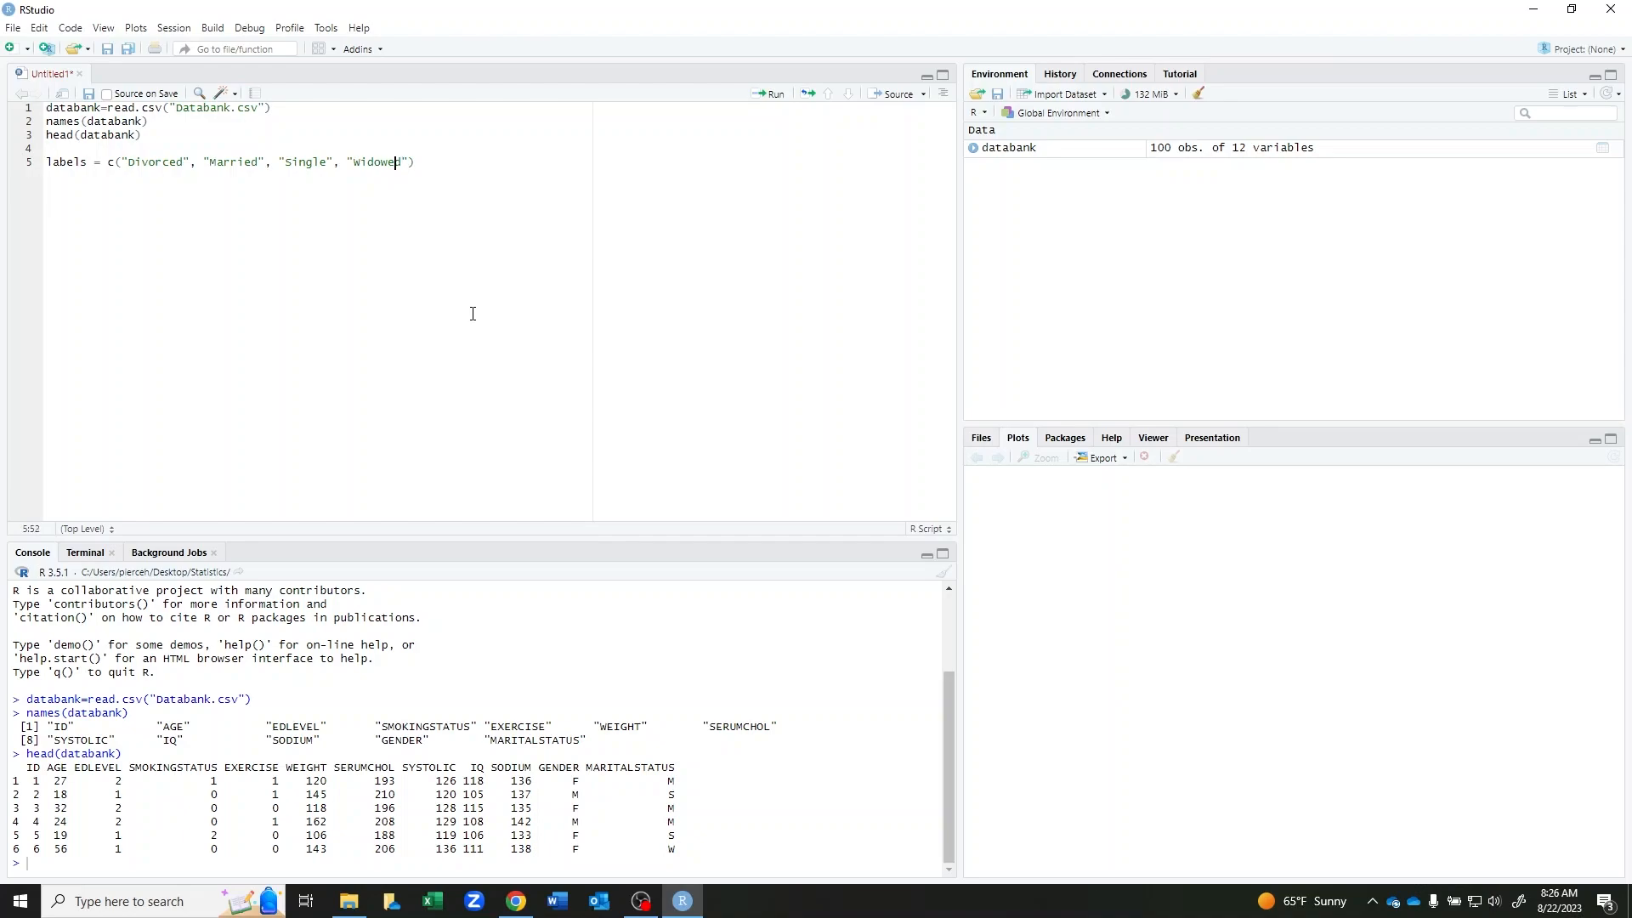
key(Left)
key(Left)
click(775, 94)
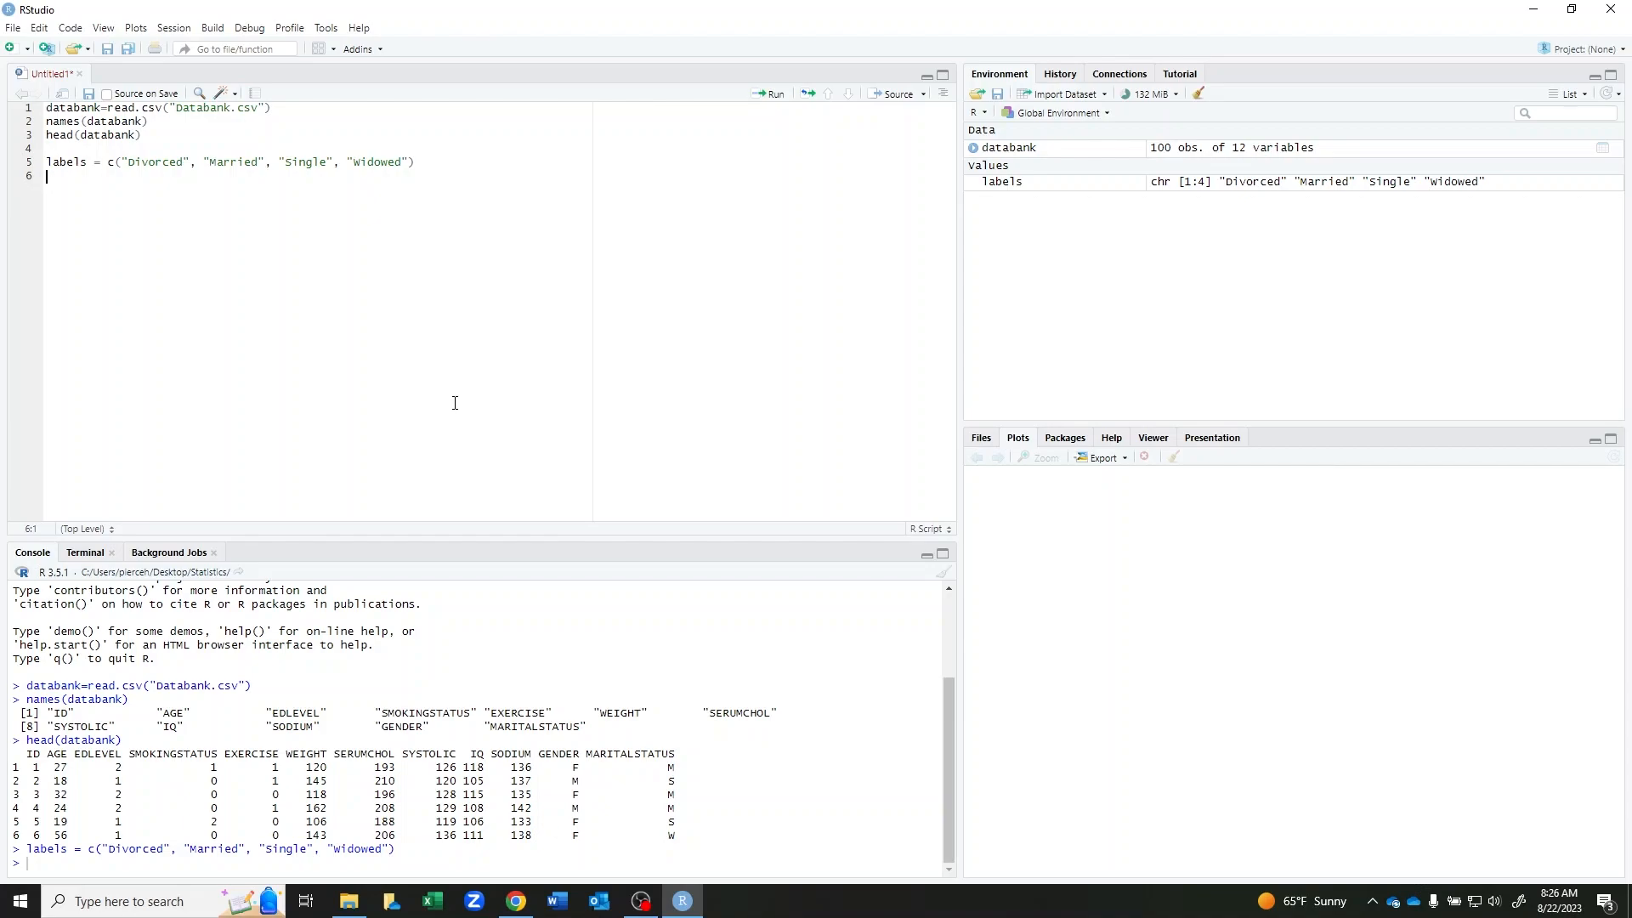
Write and run a barplot of table(databank$MARITALSTATUS) on the line below the labels vector.
text(bap)
text(plot()
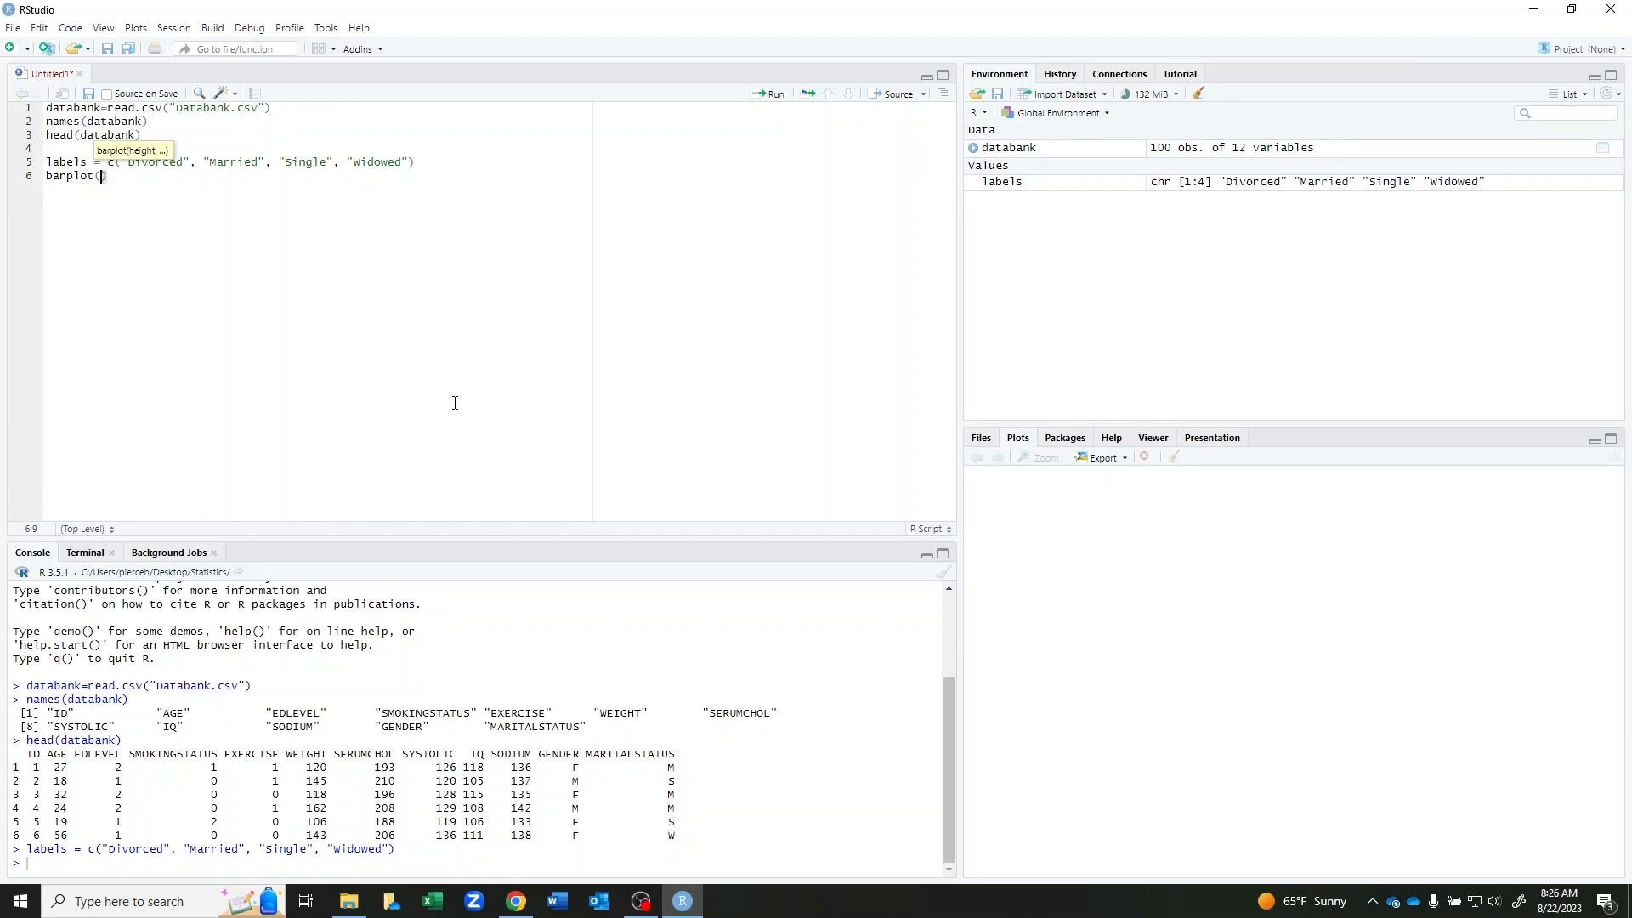
text(table()
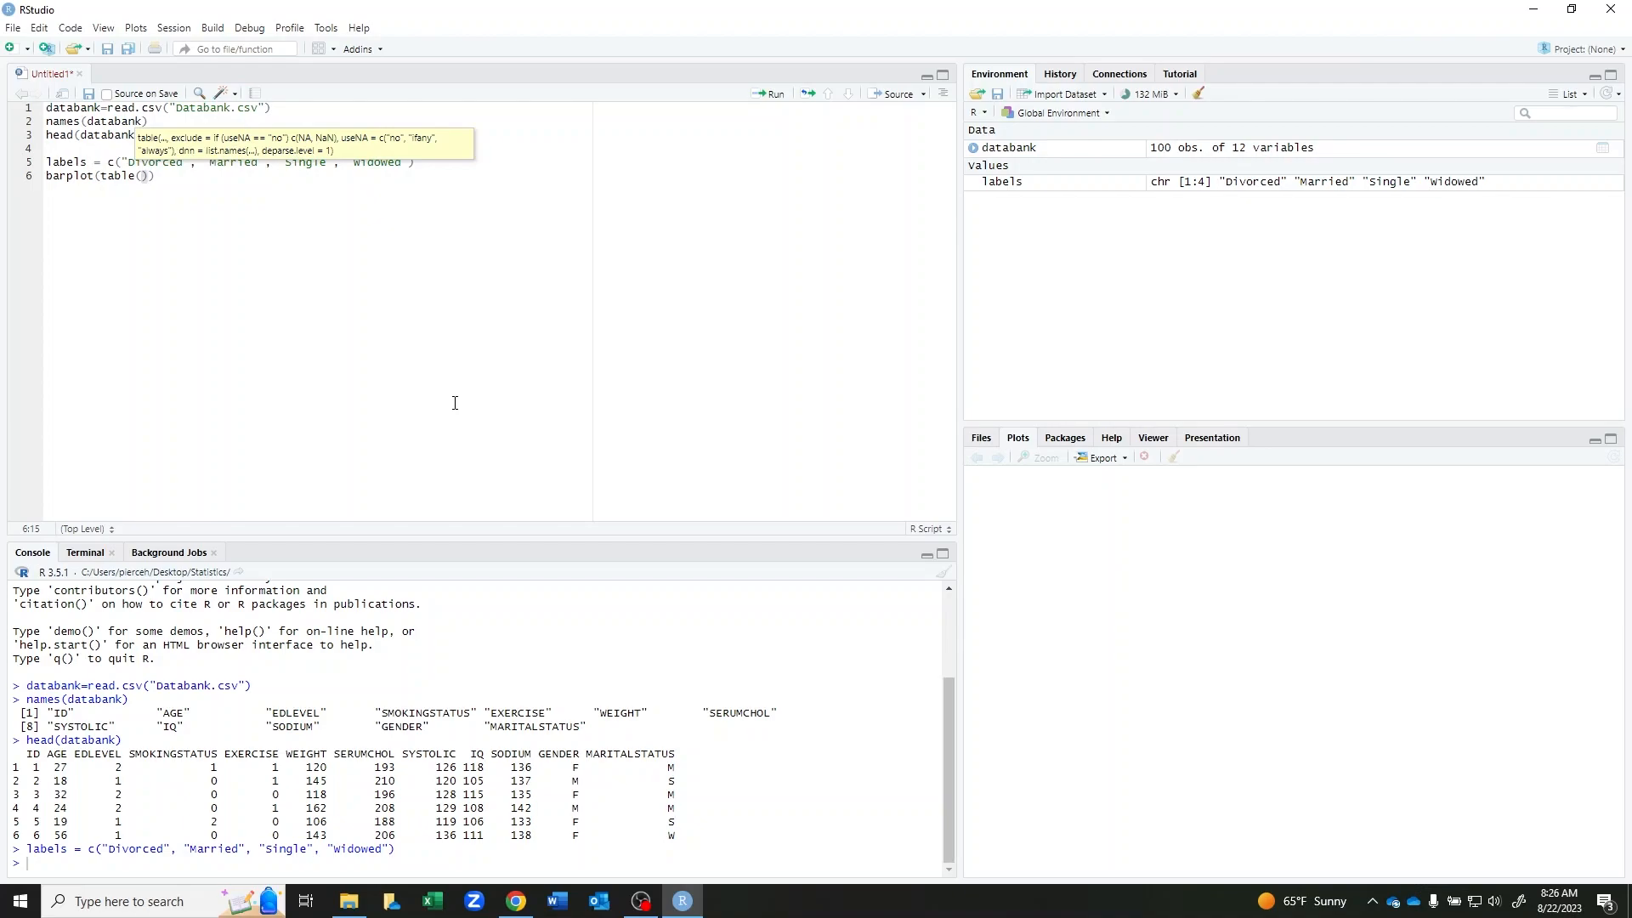
text(databank)
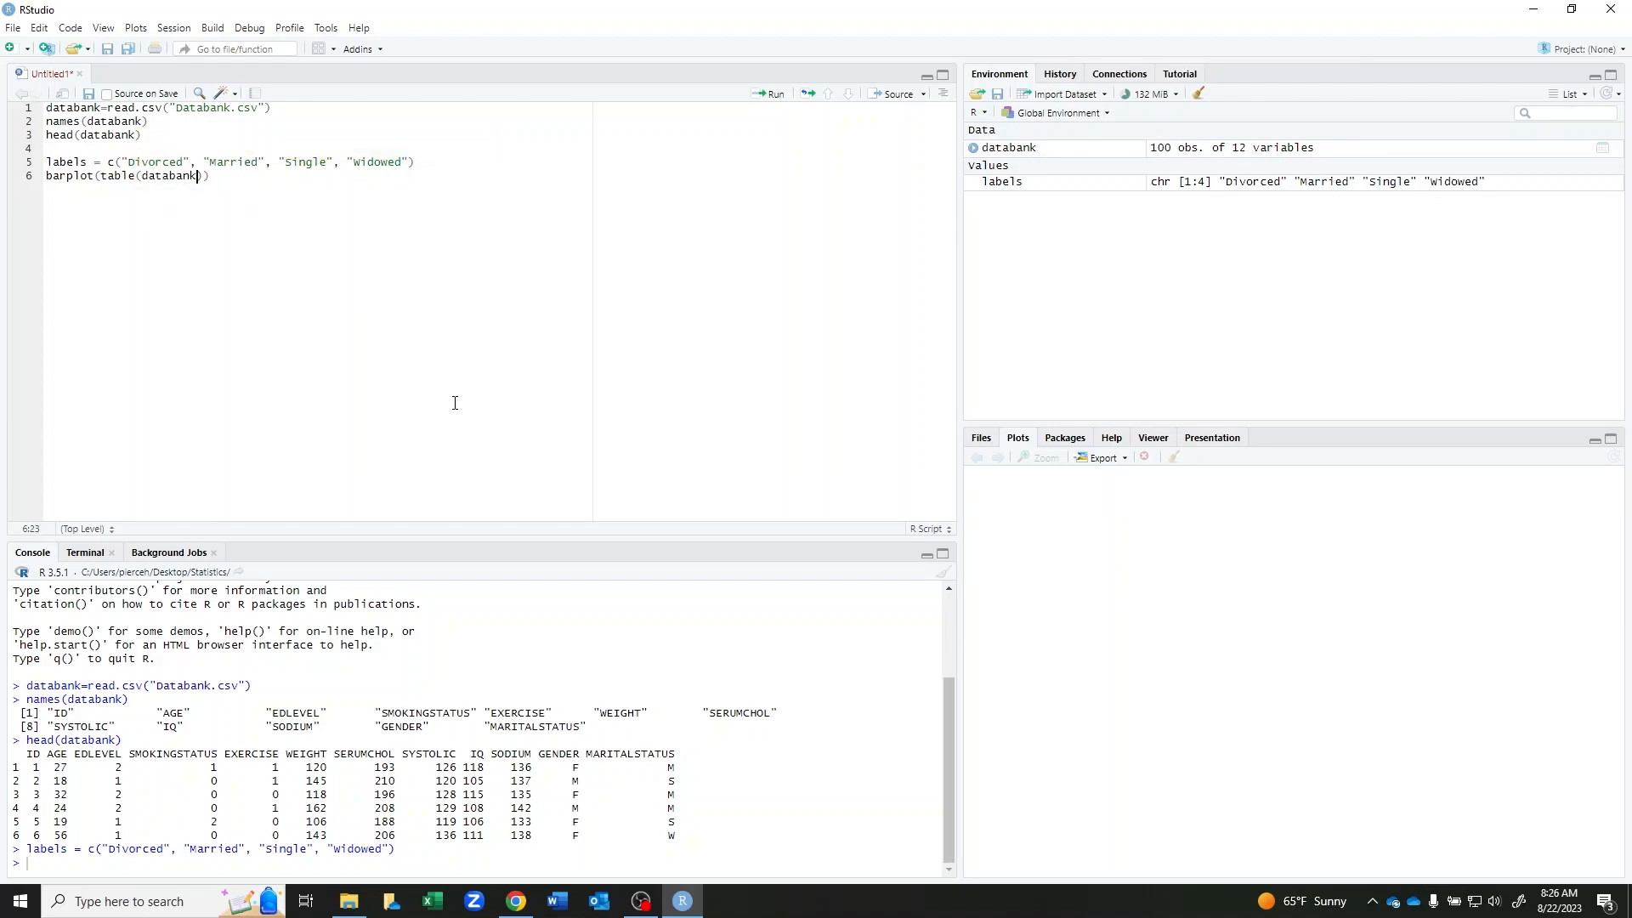
text($)
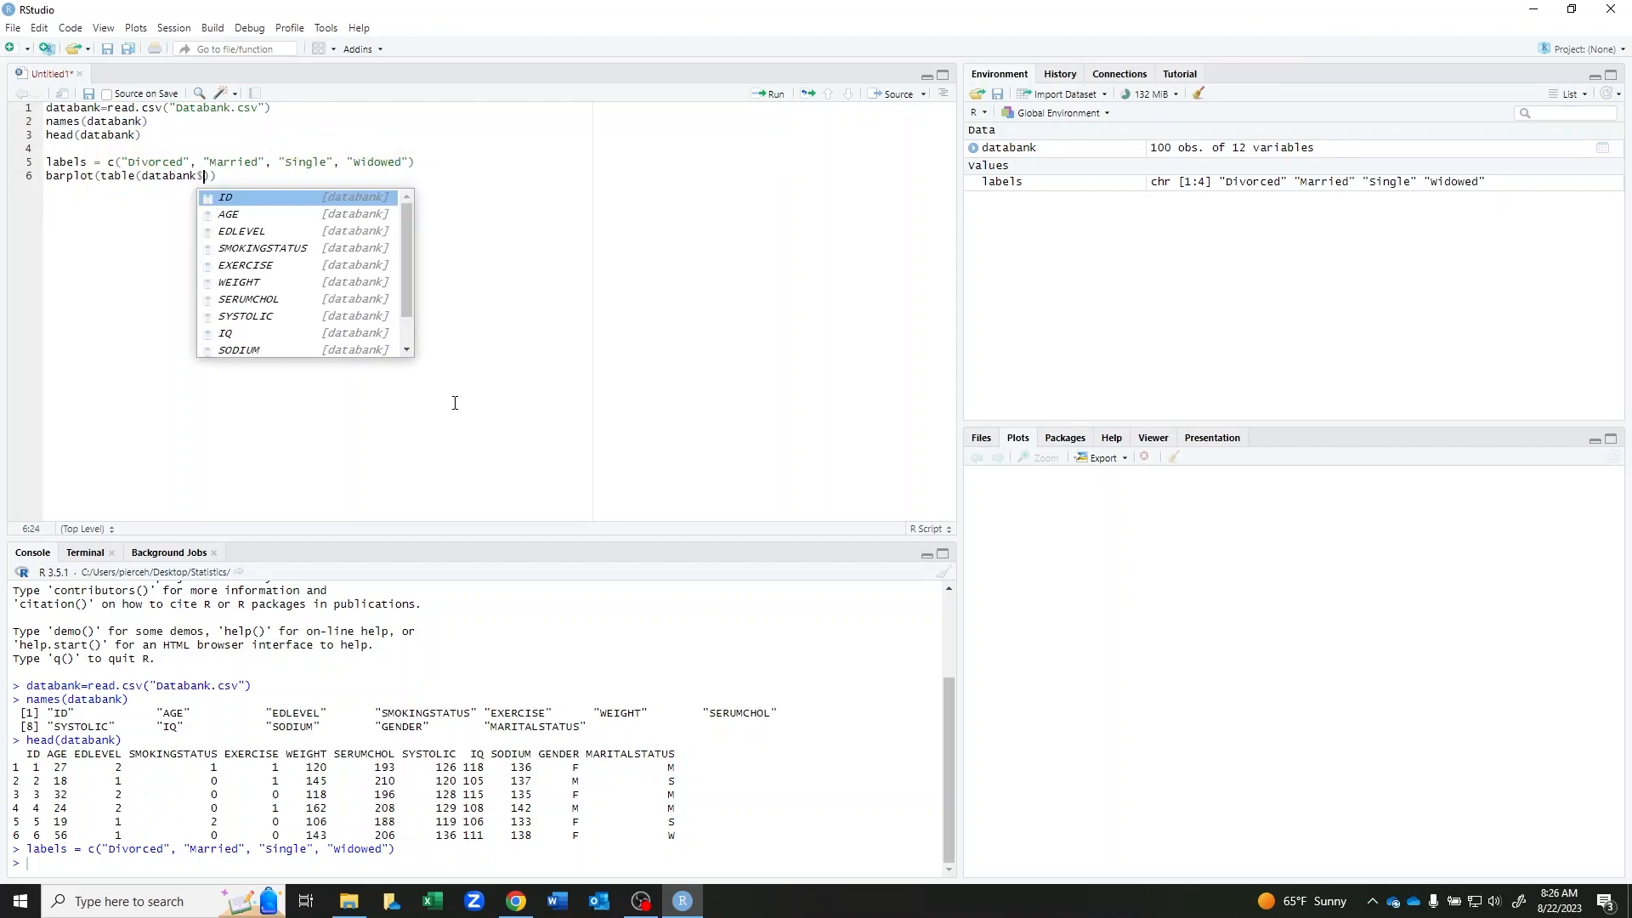
scroll(326, 307, down, 2)
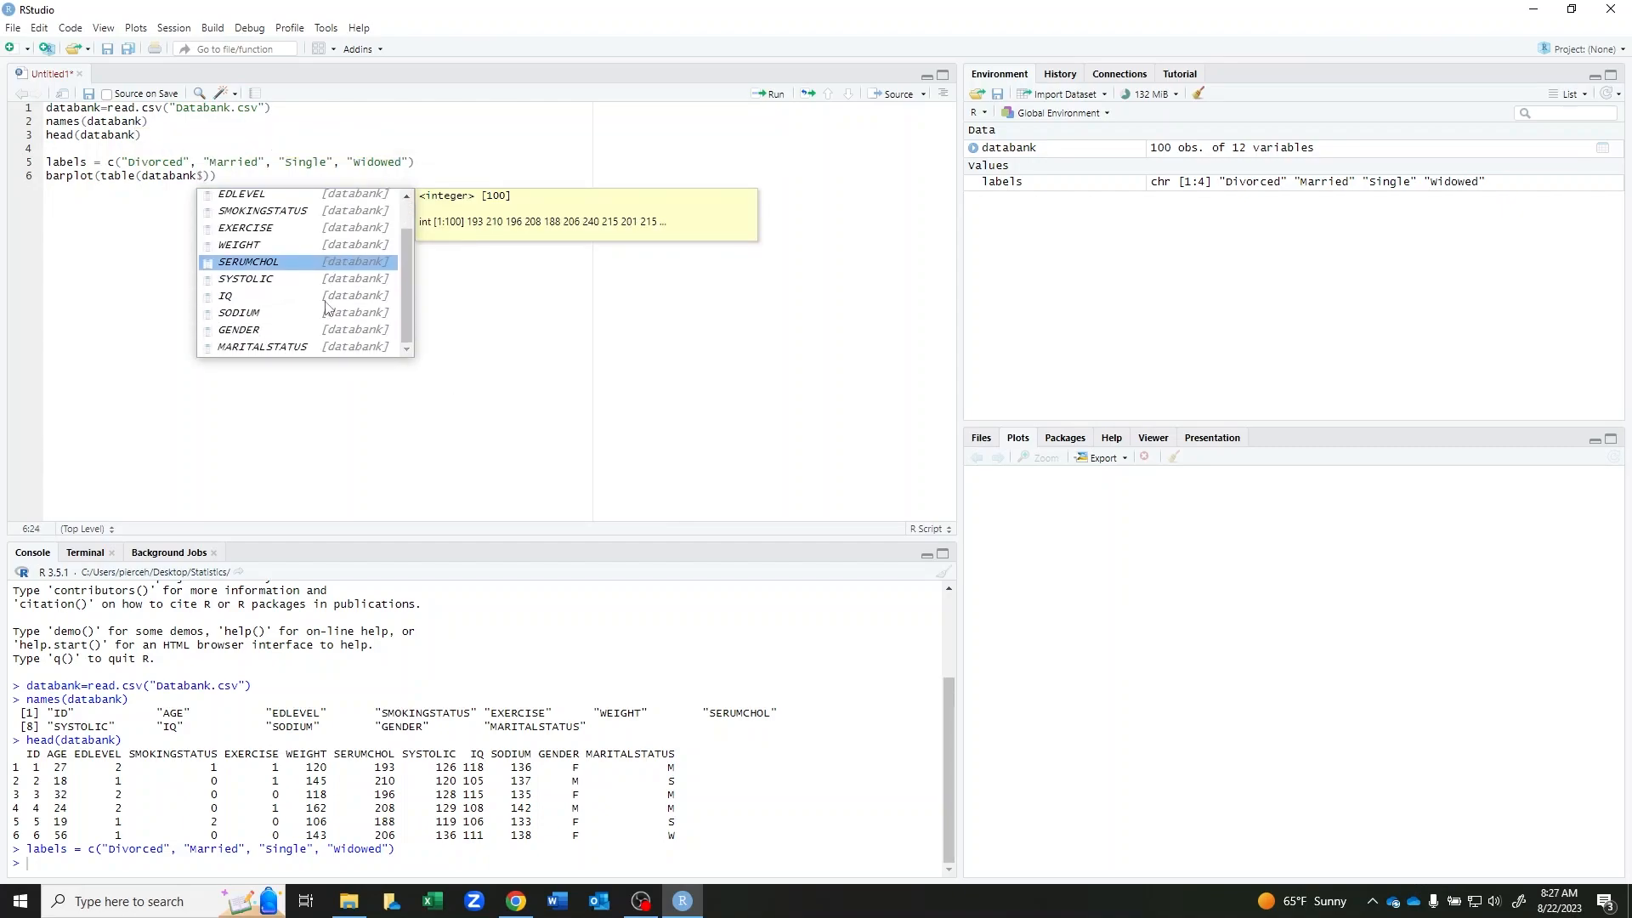
click(305, 347)
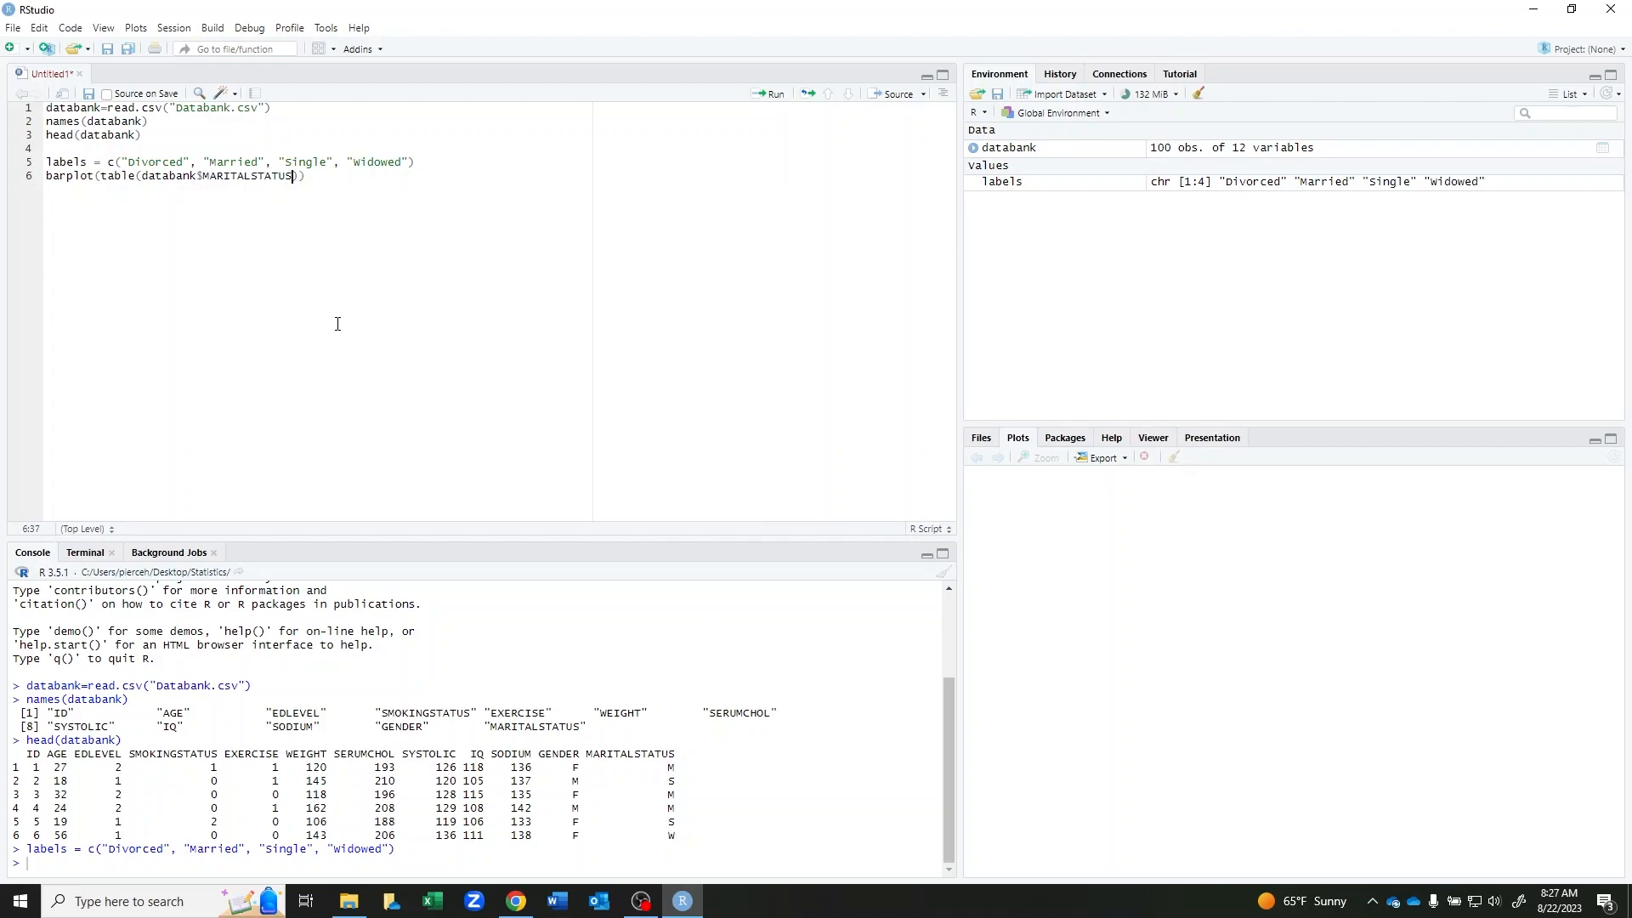
click(776, 95)
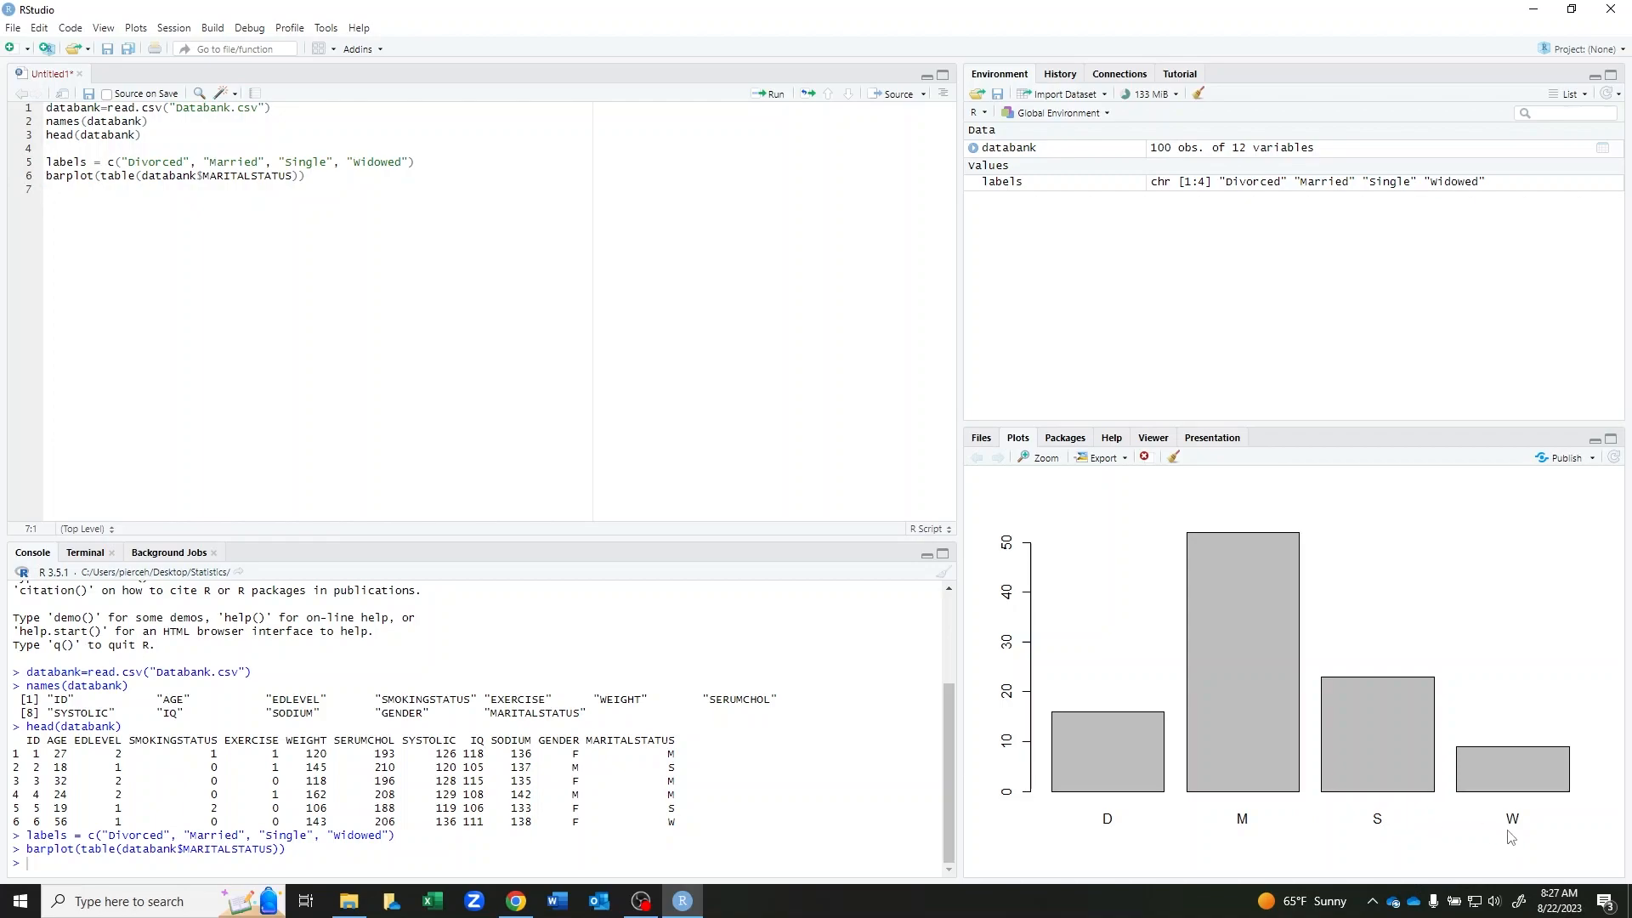
Add the main title "Marital Status" to the barplot call and rerun it.
click(307, 182)
text(, )
text(main=)
text(")
text(Marital Status)
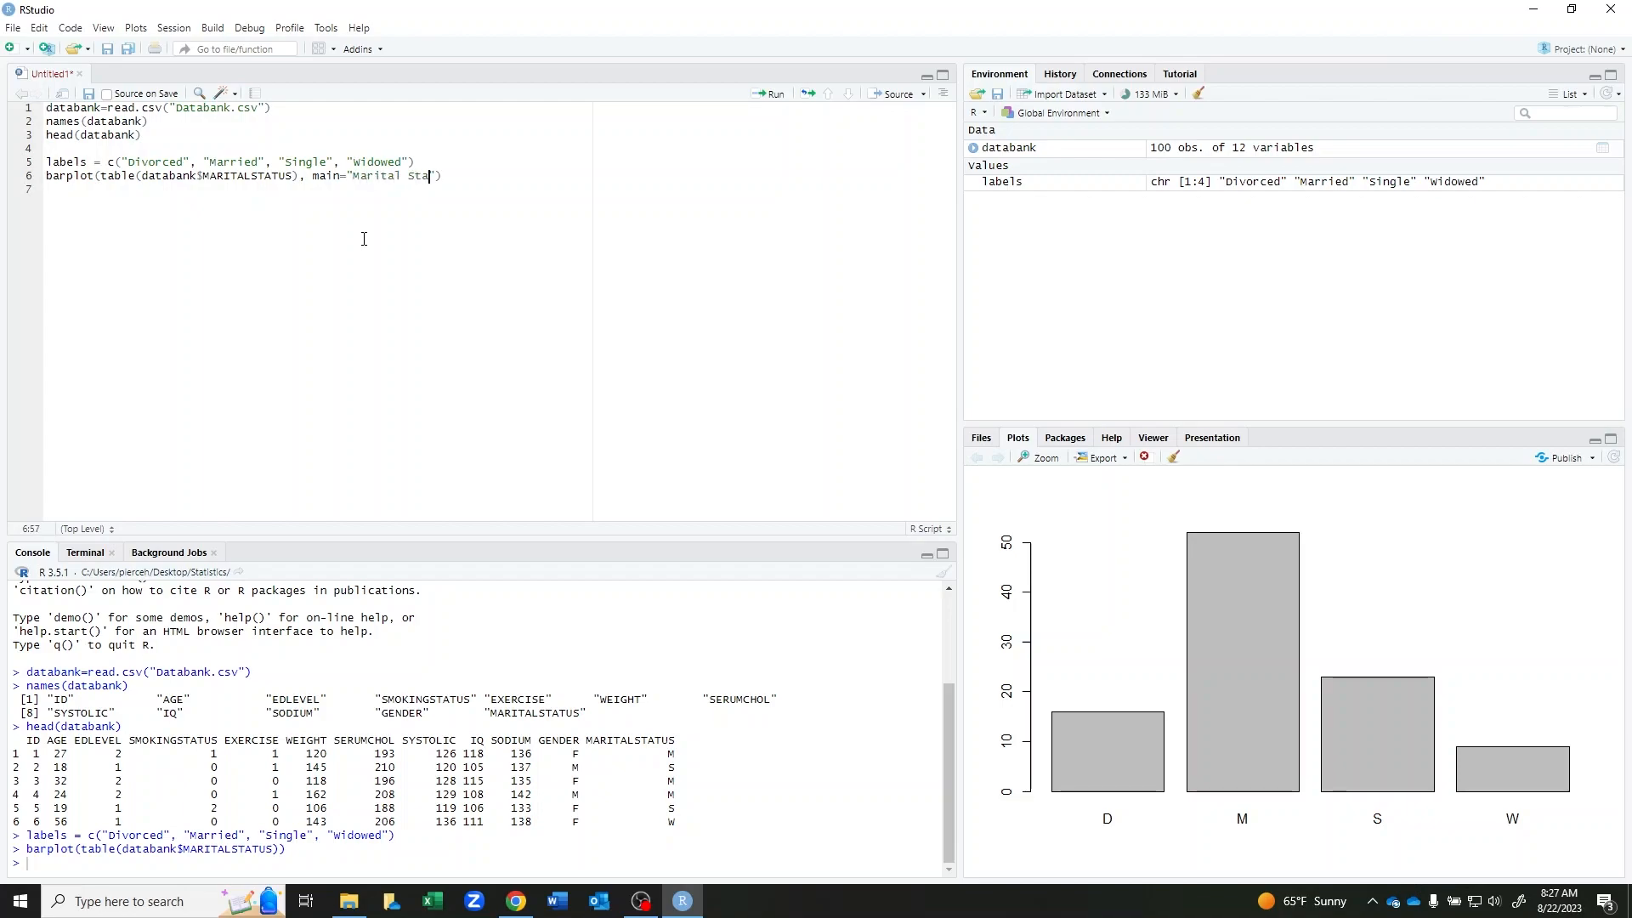
click(773, 94)
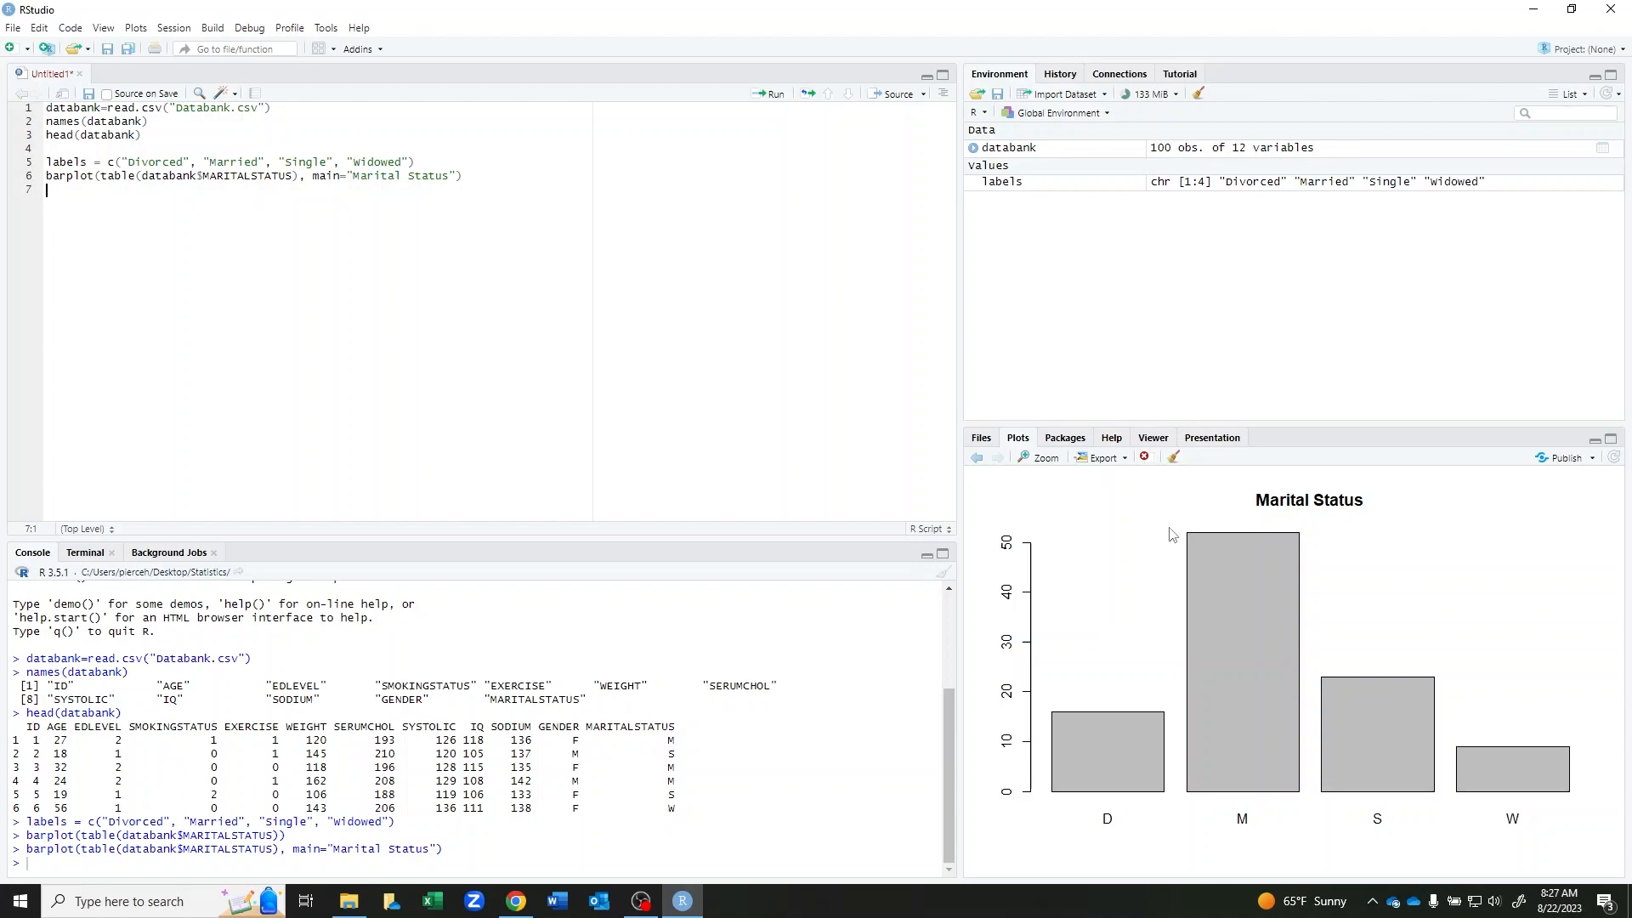
Add names.arg=labels to the barplot call and rerun it to name the bars from the labels vector.
click(458, 175)
text(,)
text(names.)
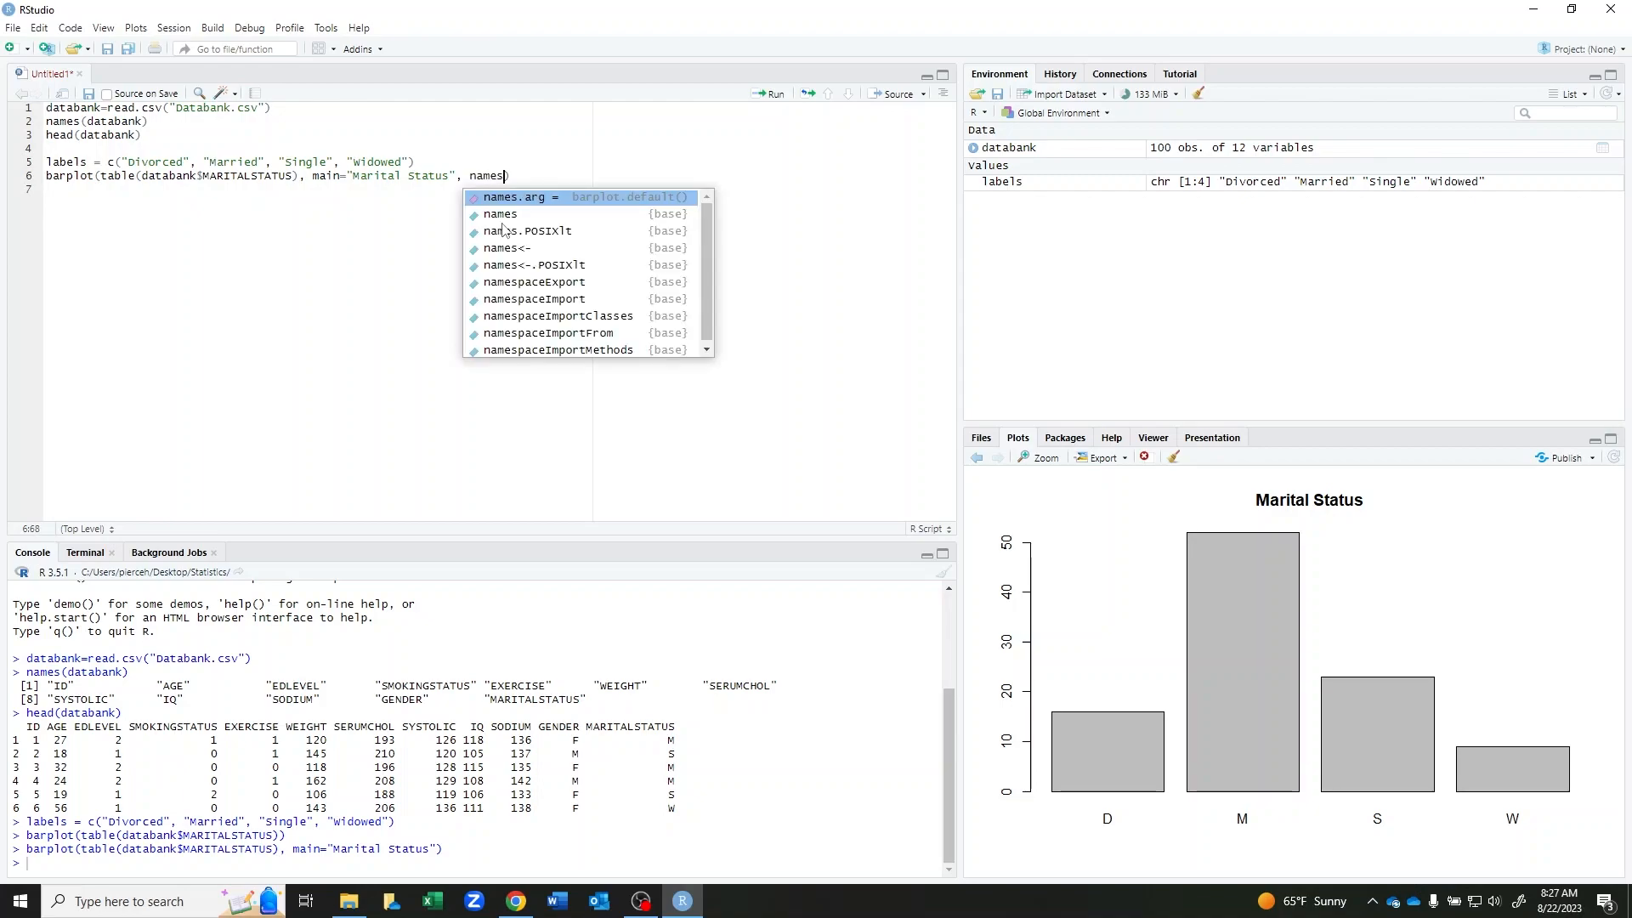
text(art)
key(BackSpace)
text(g=1)
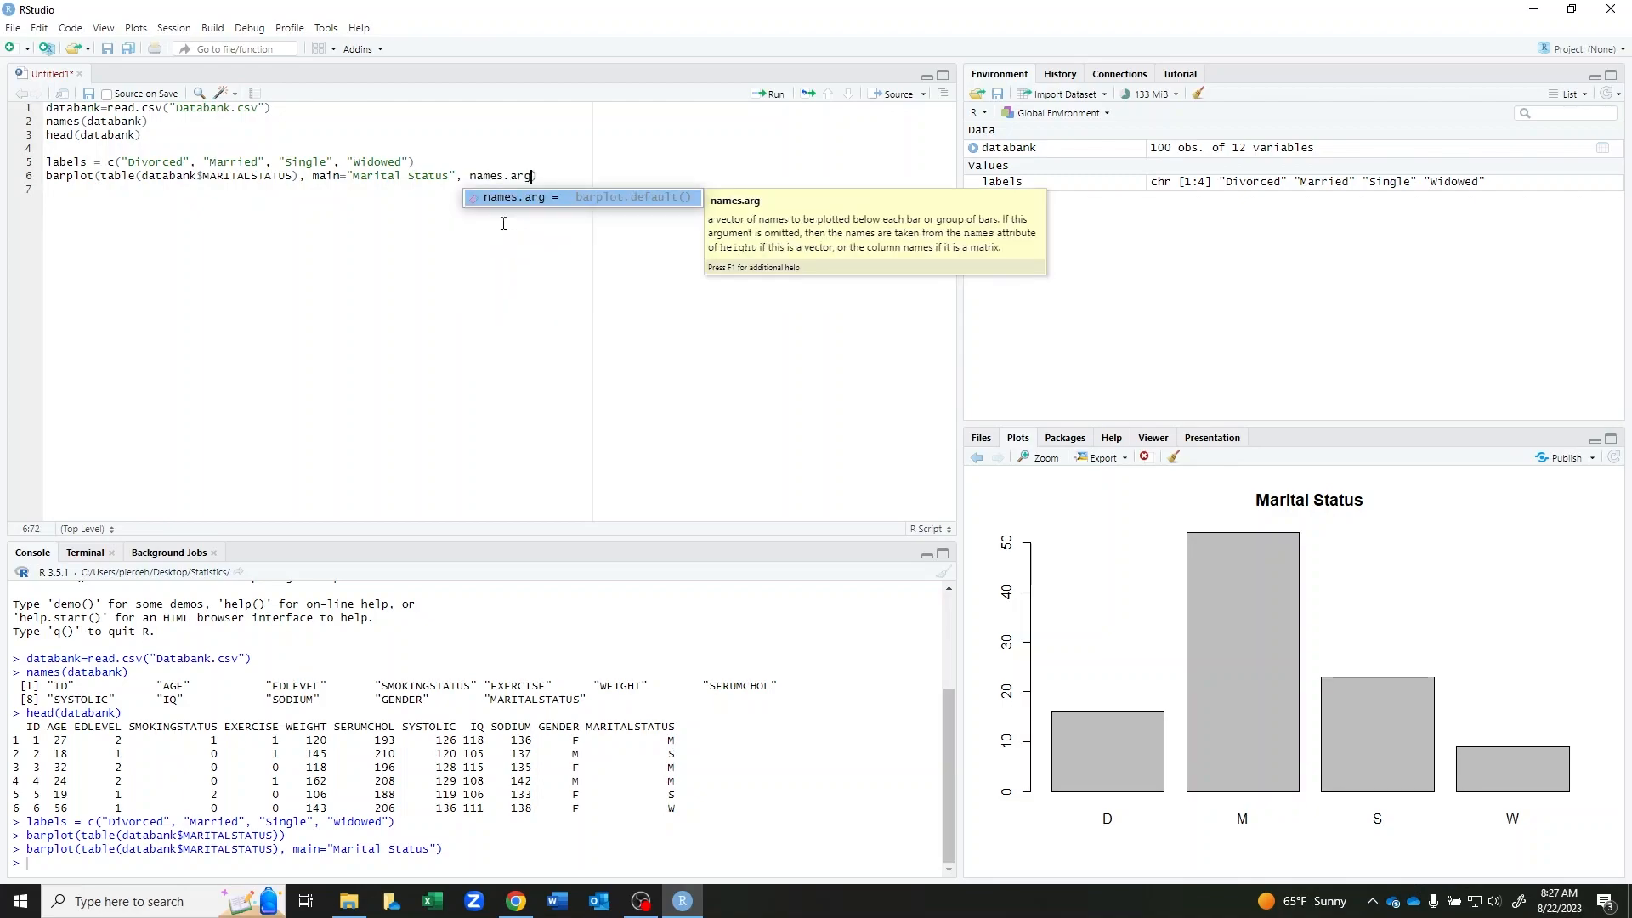
text(abels)
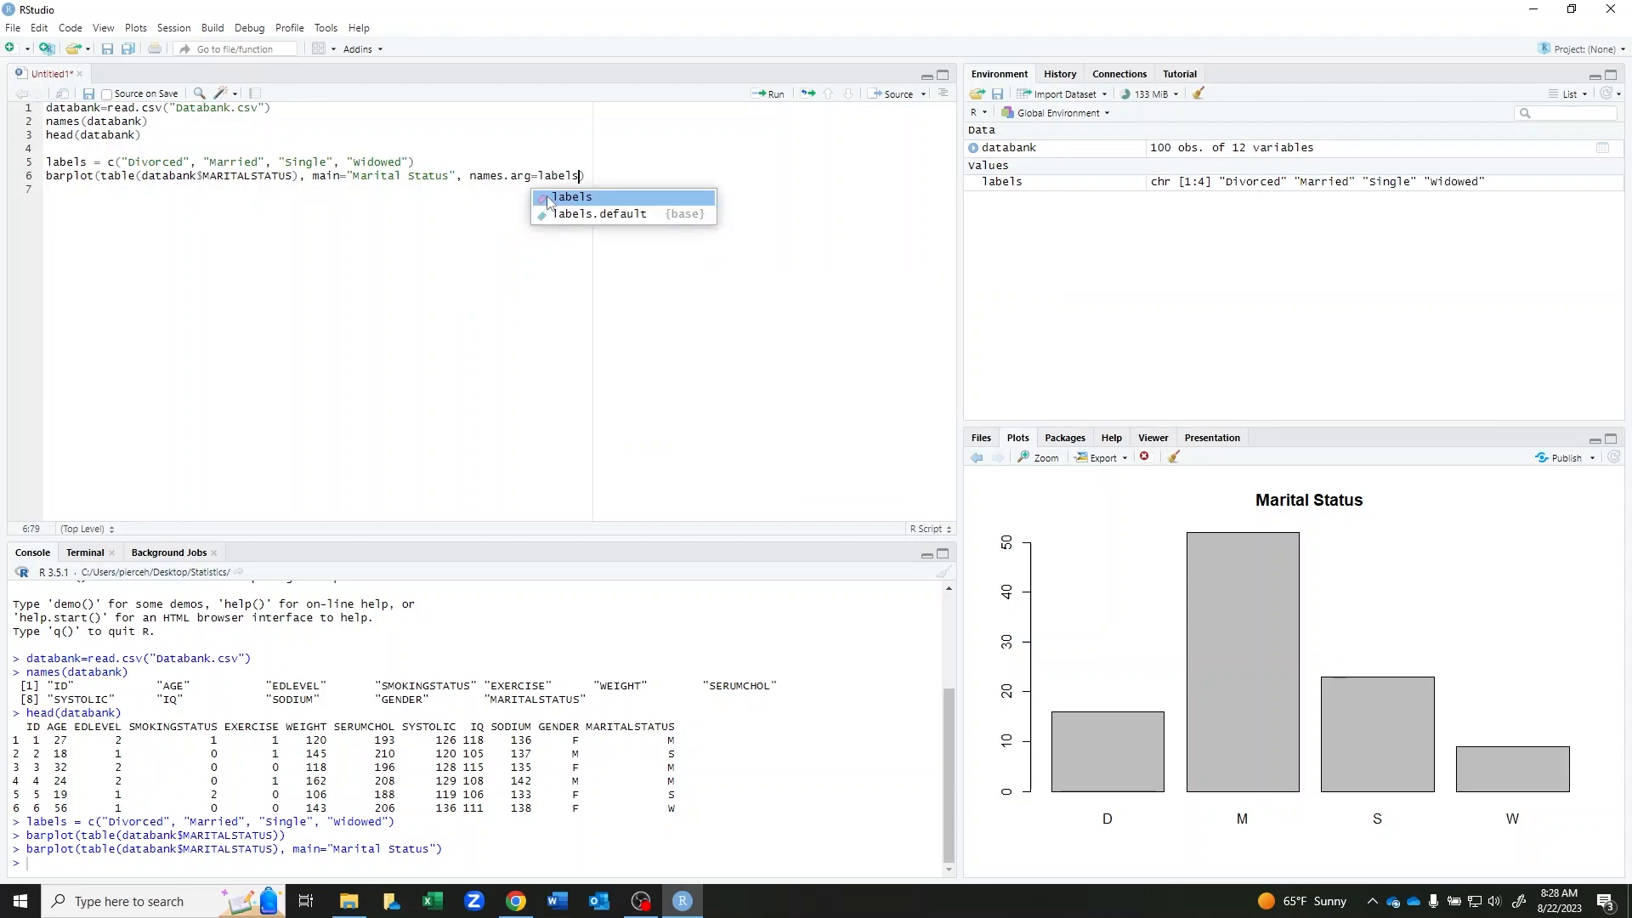
click(764, 95)
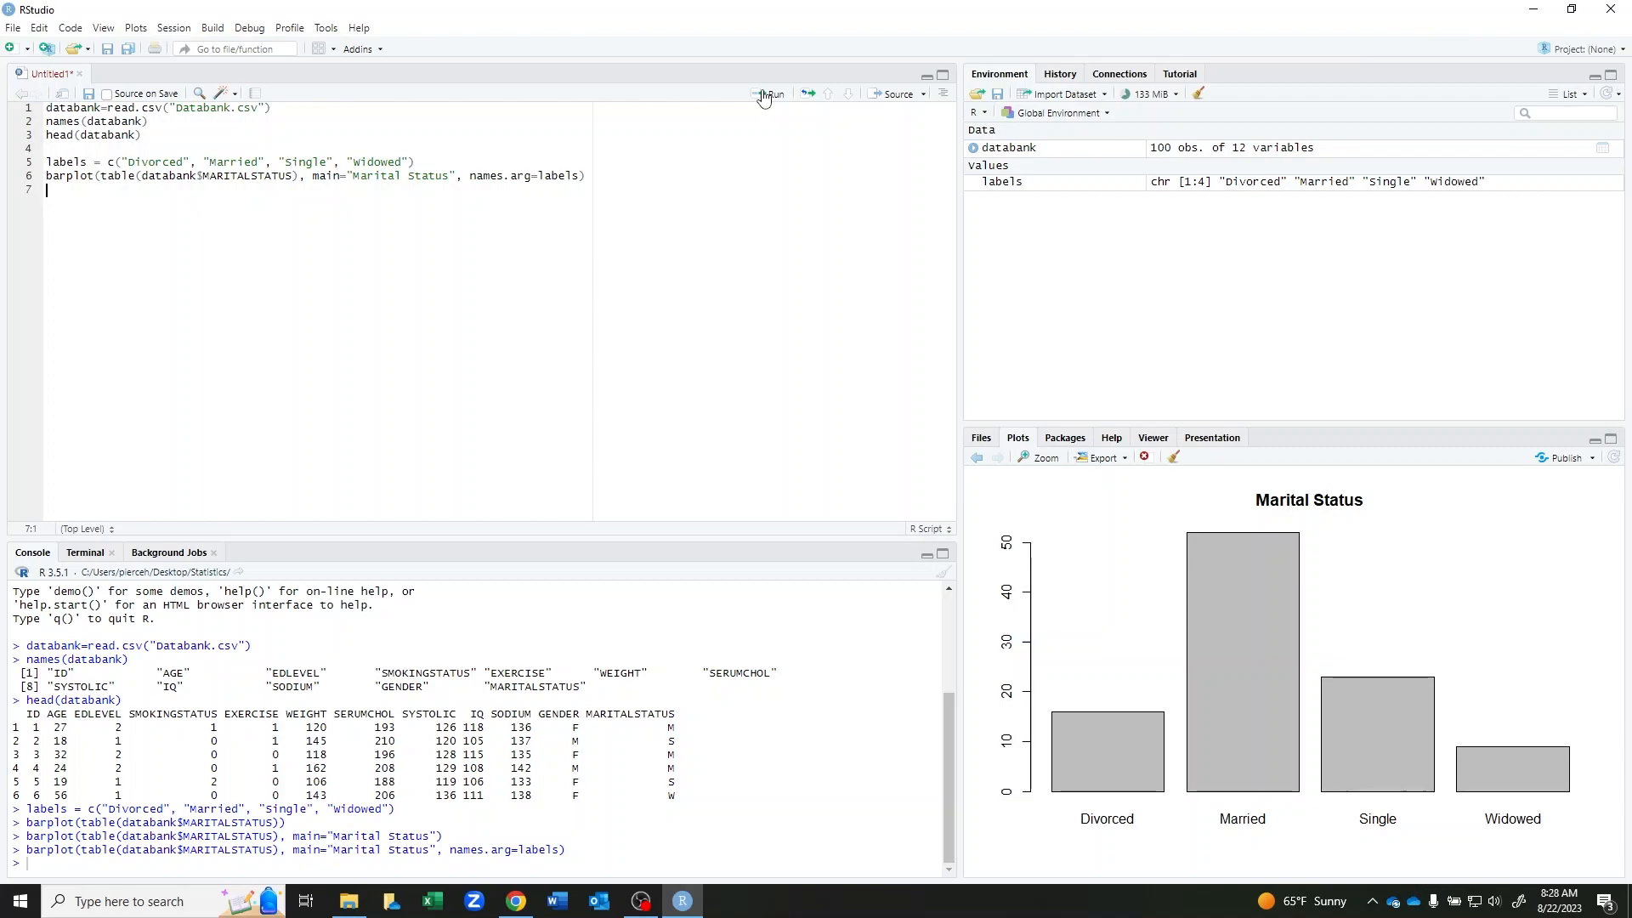
Add the axis labels xlab="Marital Status" and ylab="Frequency" to the barplot call and rerun it.
click(581, 176)
text(, xlab="Marital Stuat)
key(BackSpace)
key(BackSpace)
key(BackSpace)
text(atus", ylab=)
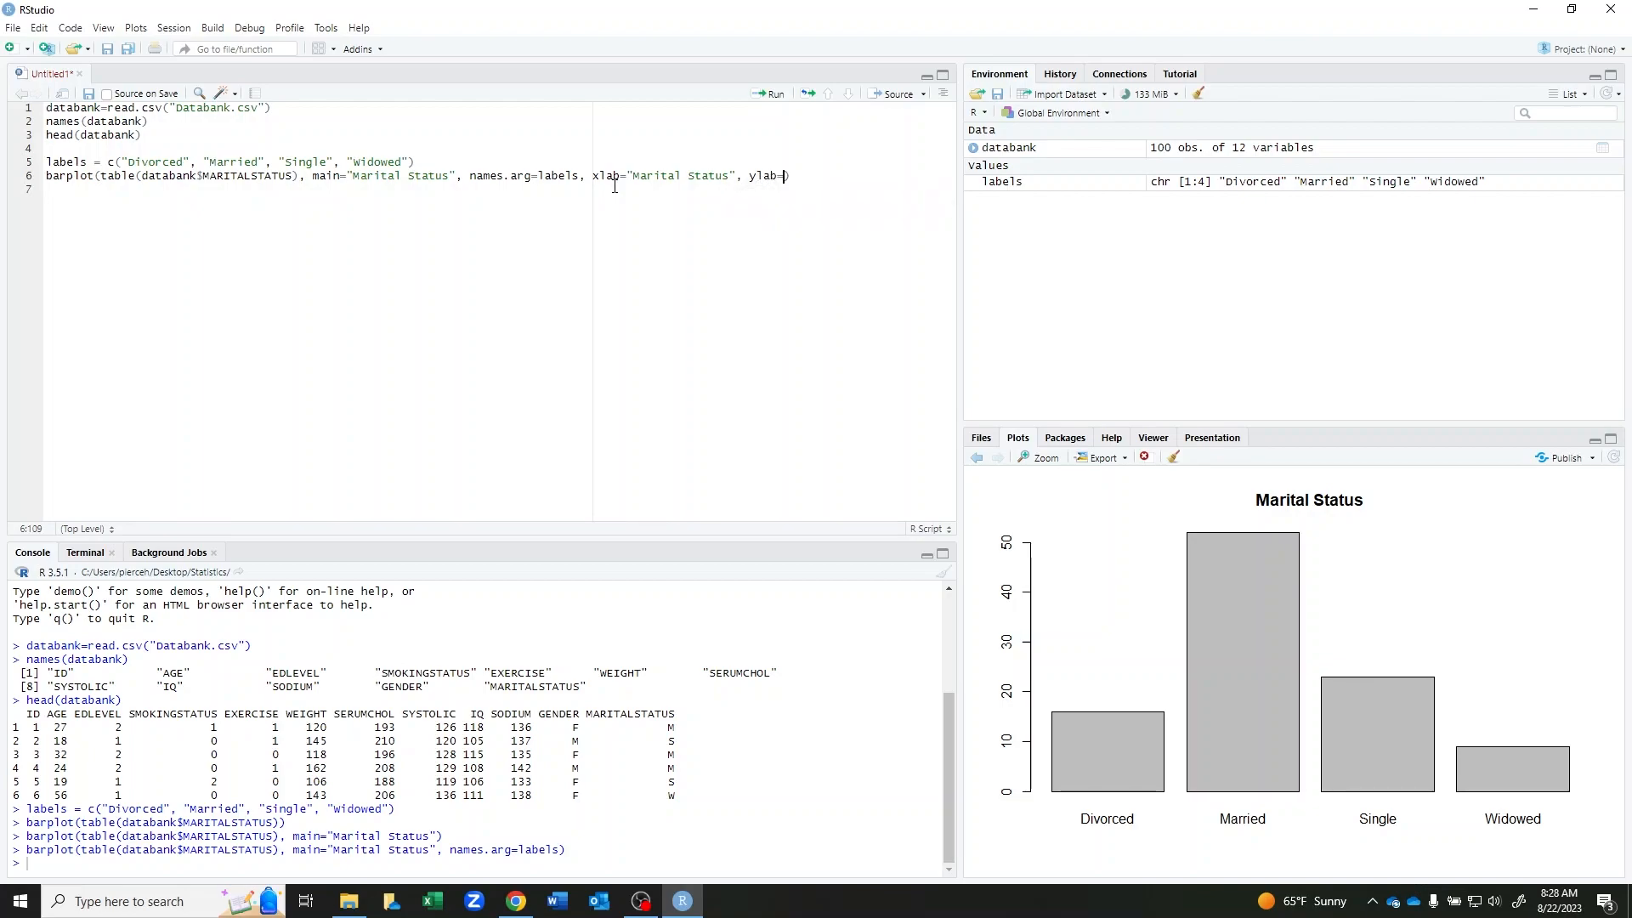
text("Frequency)
click(765, 100)
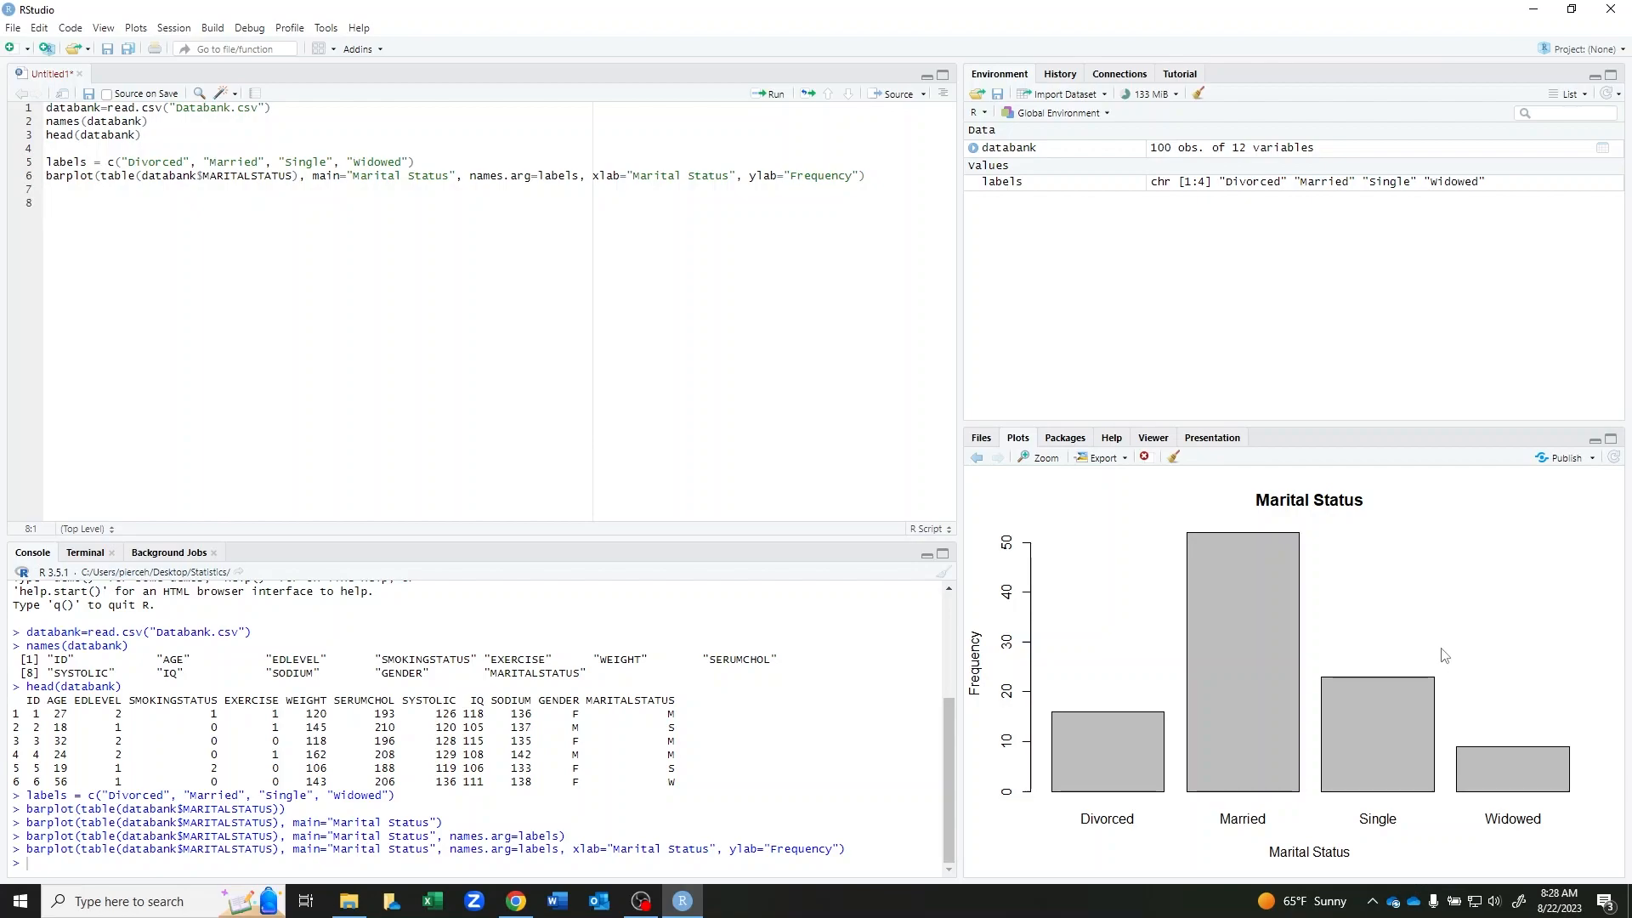
Write and run a pie chart of table(databank$MARITALSTATUS) on a new line below the barplot.
text(pie()
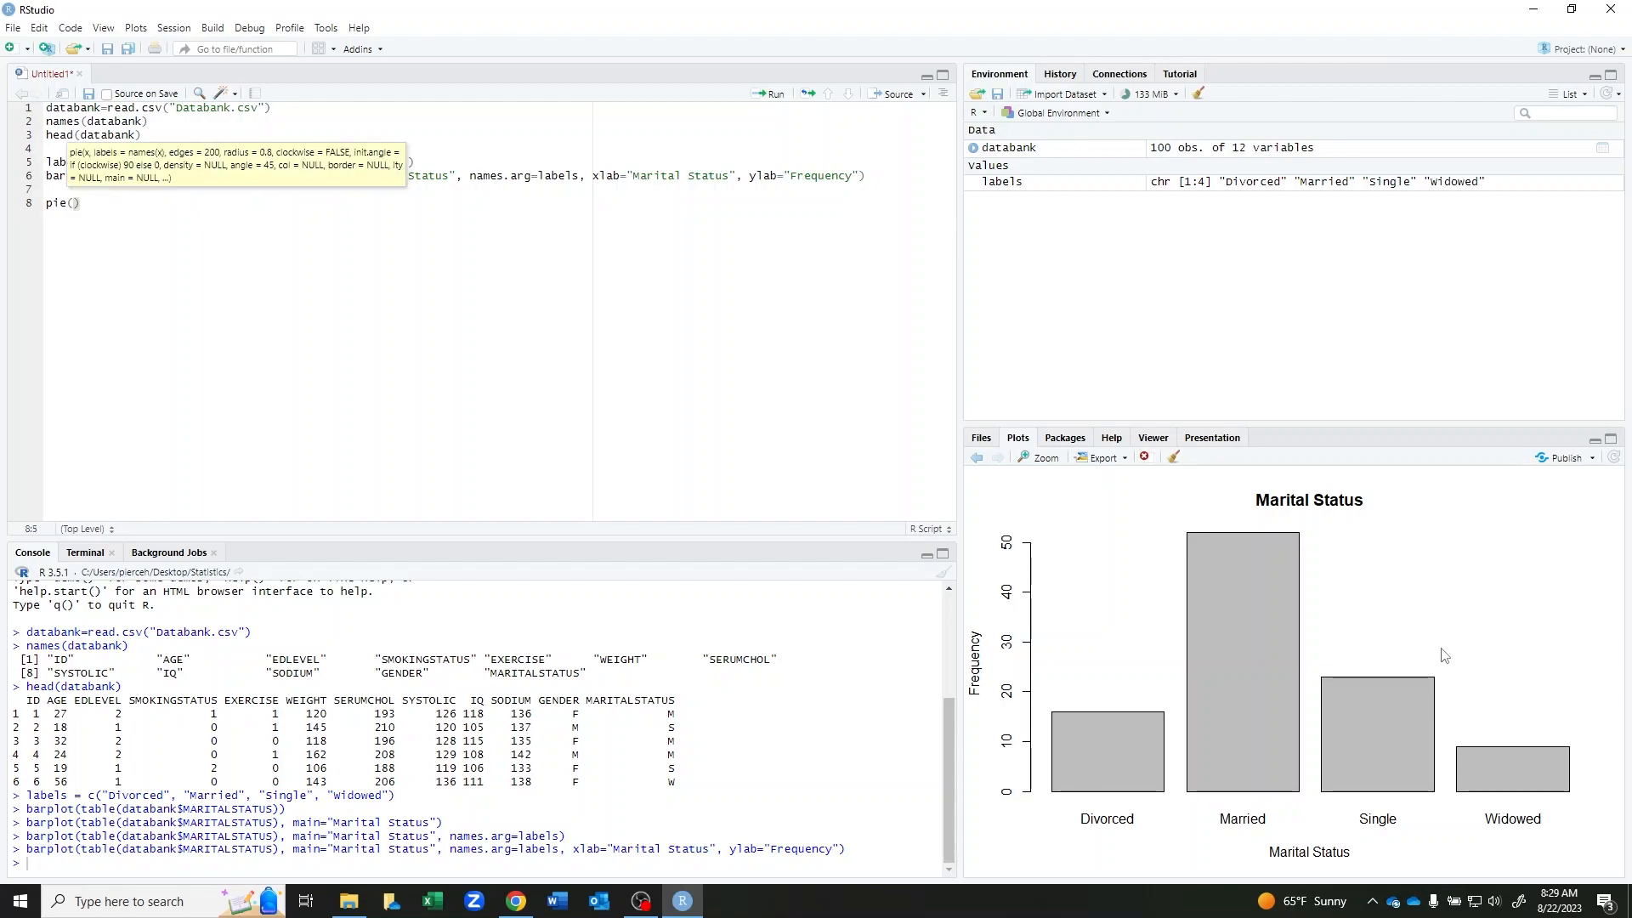
text(table()
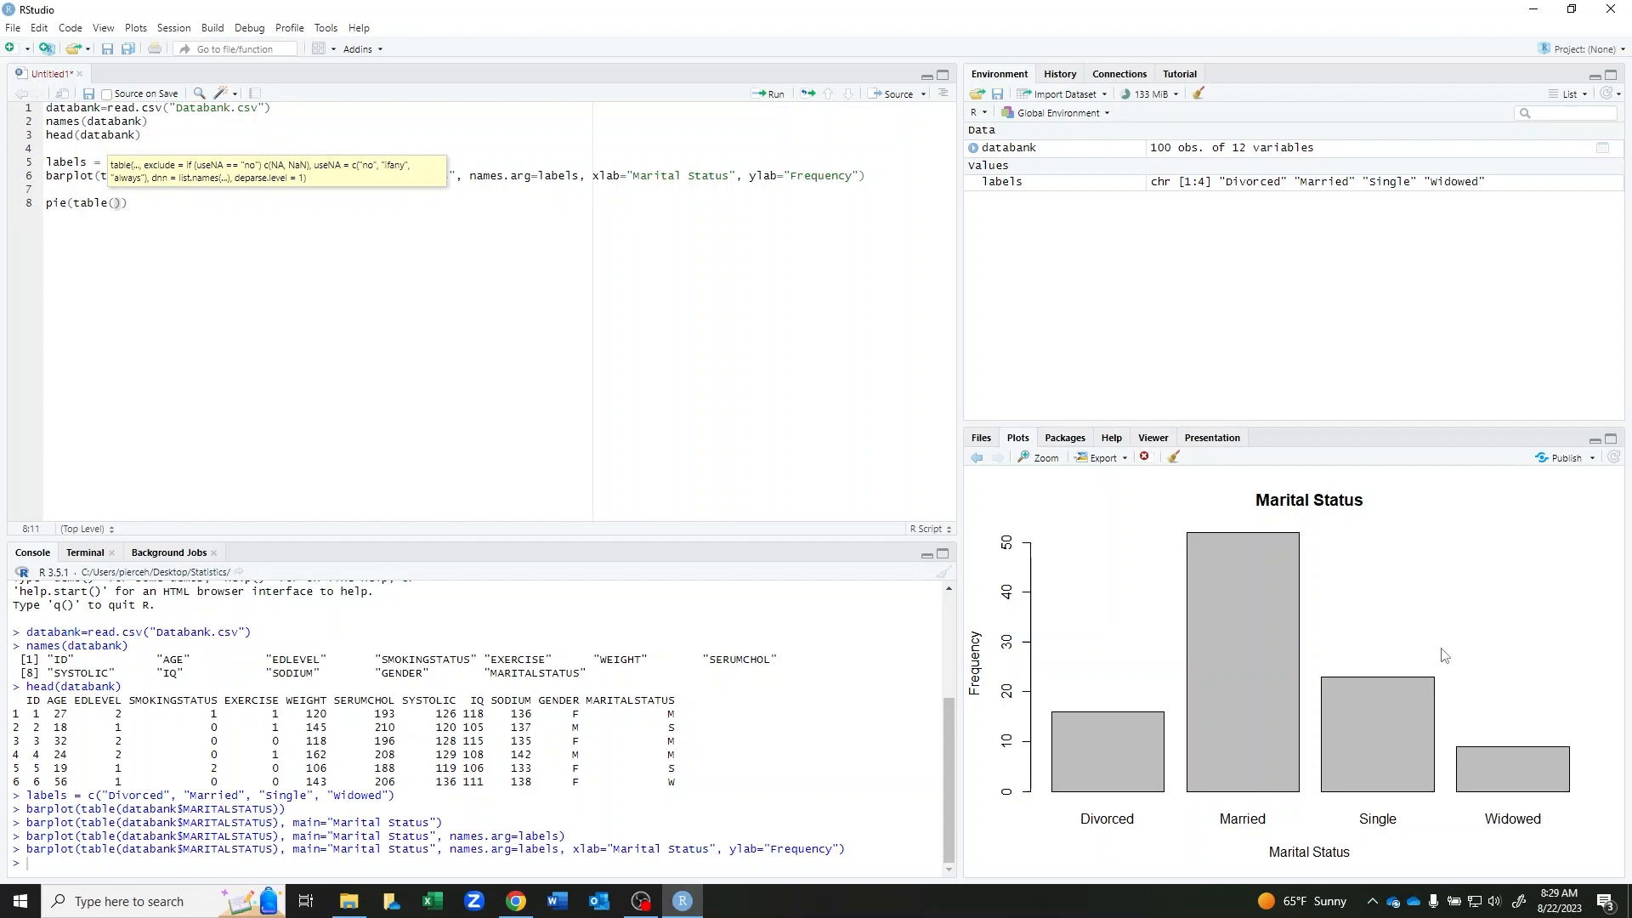
text(databank)
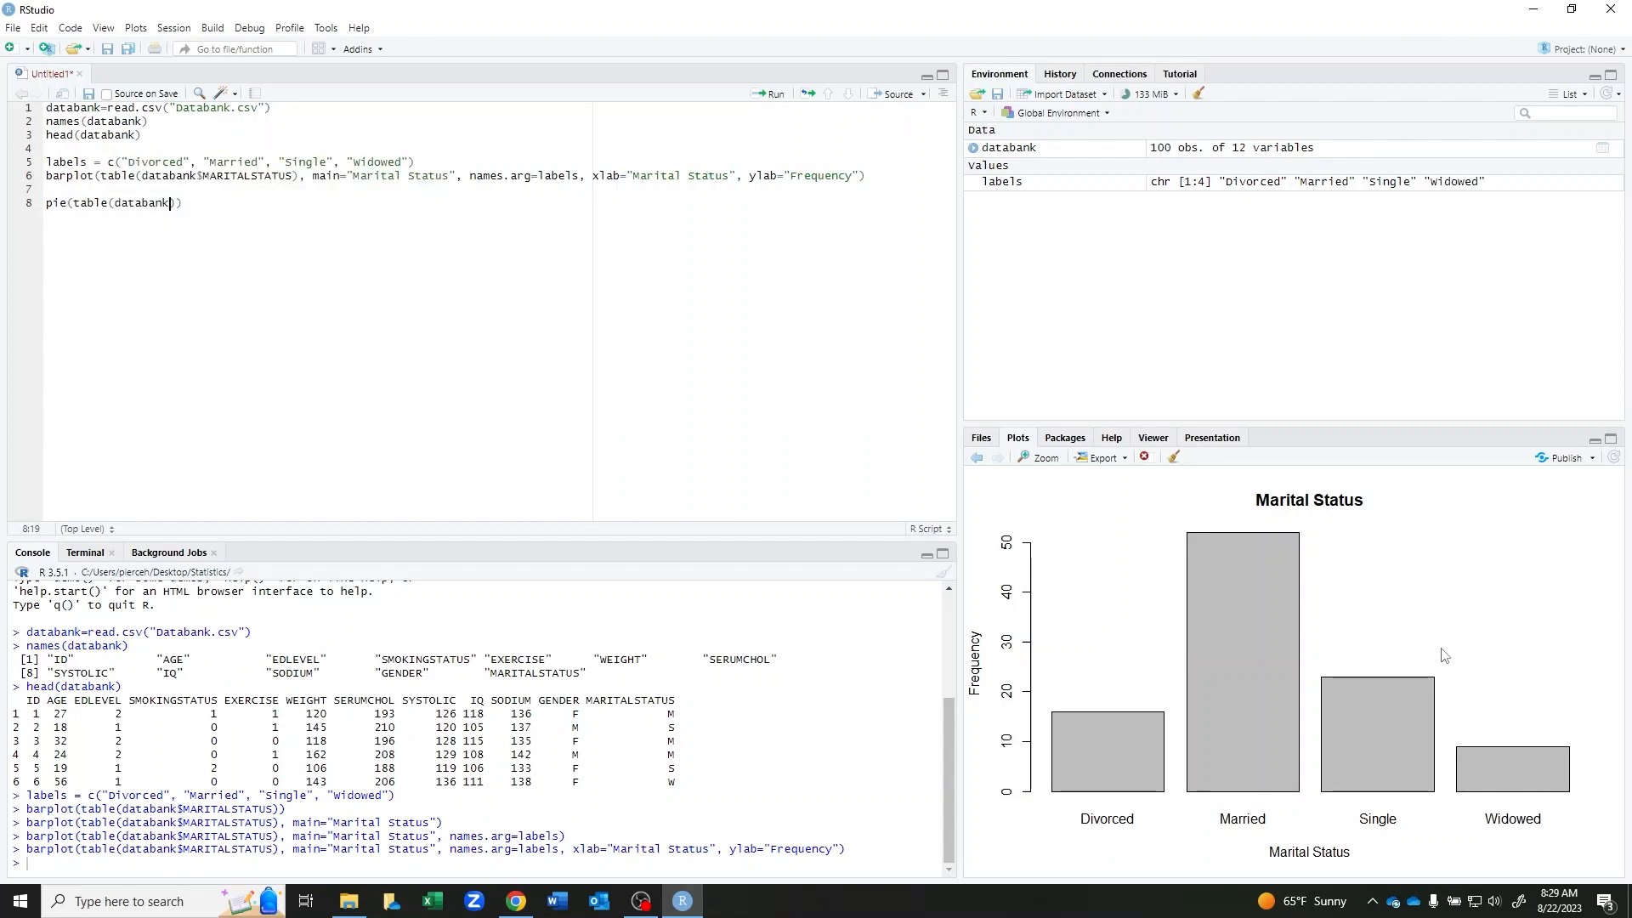
text($)
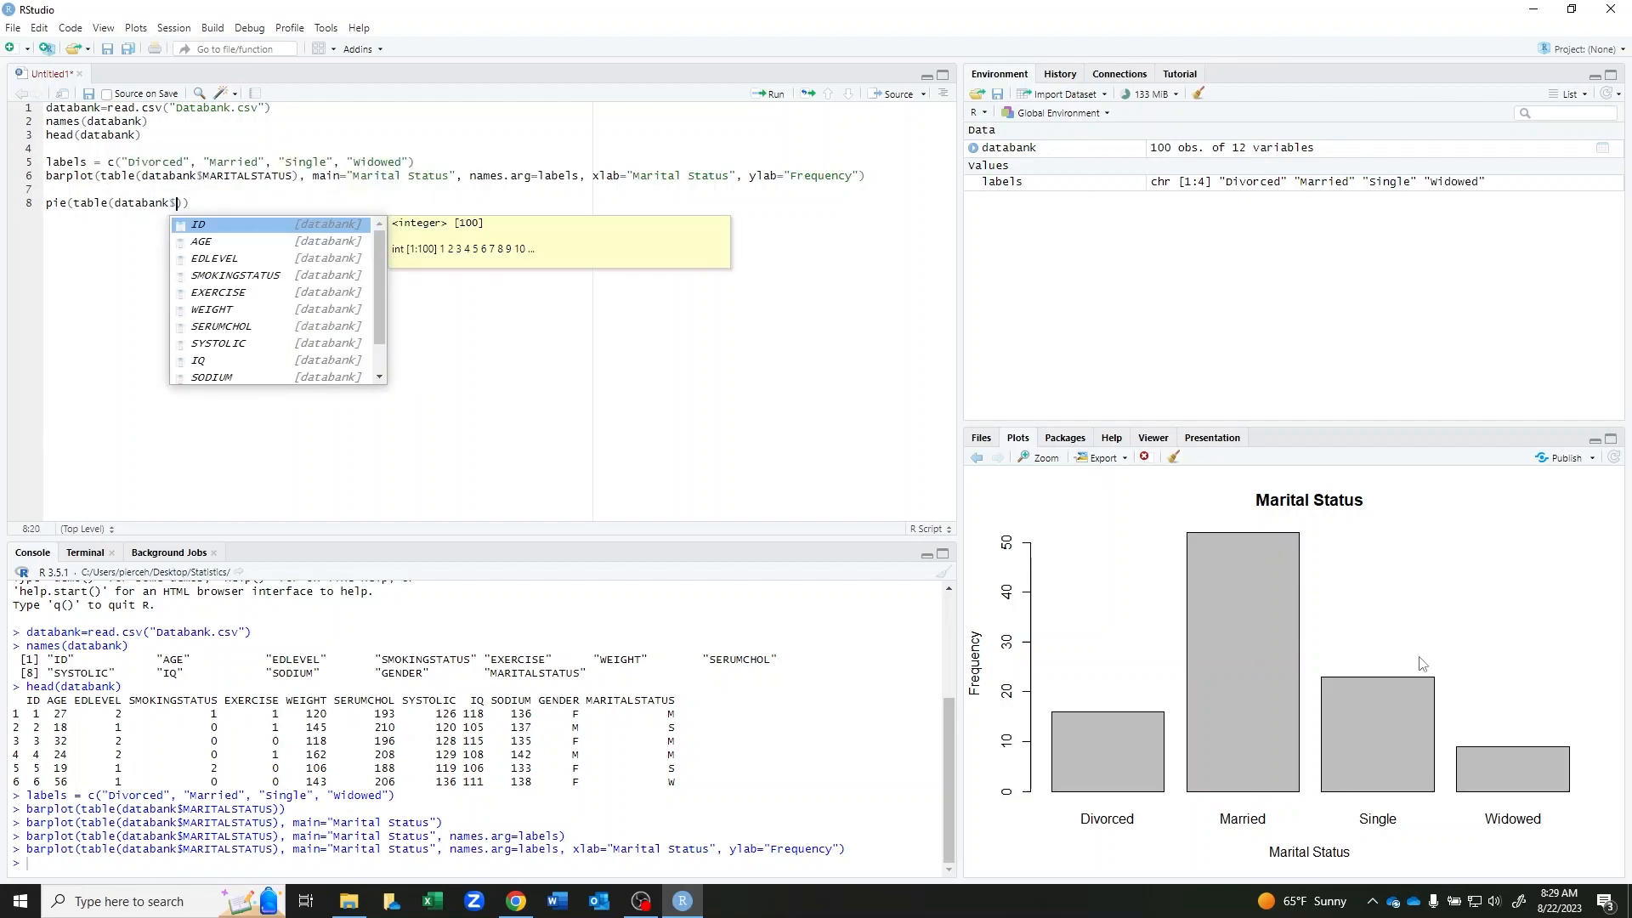
scroll(265, 329, down, 1)
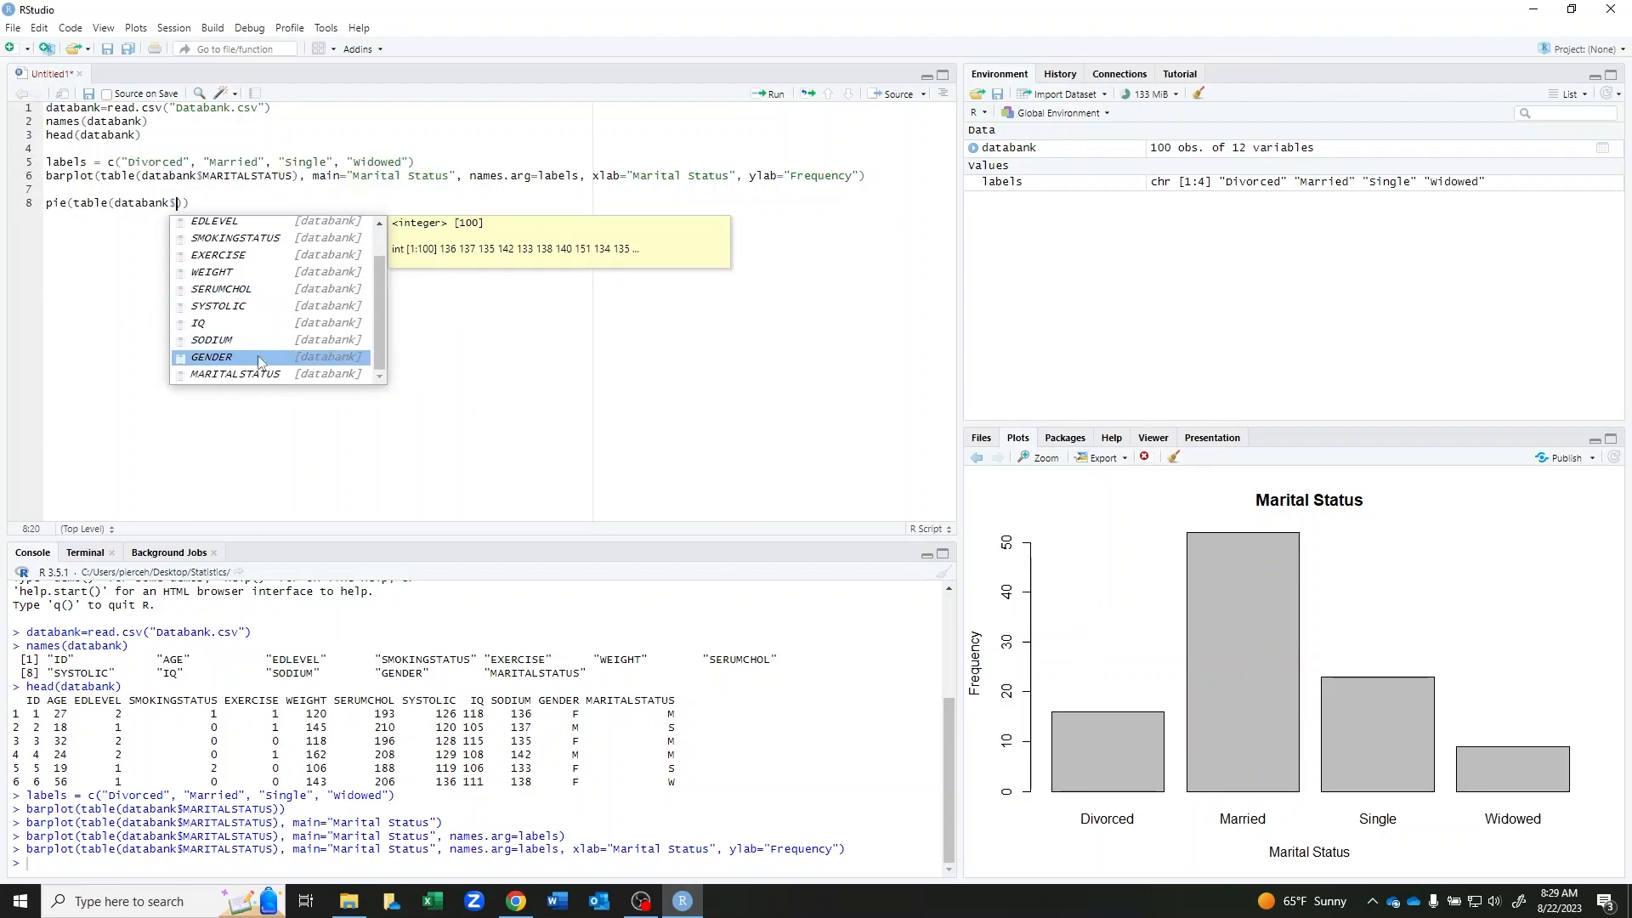
click(252, 370)
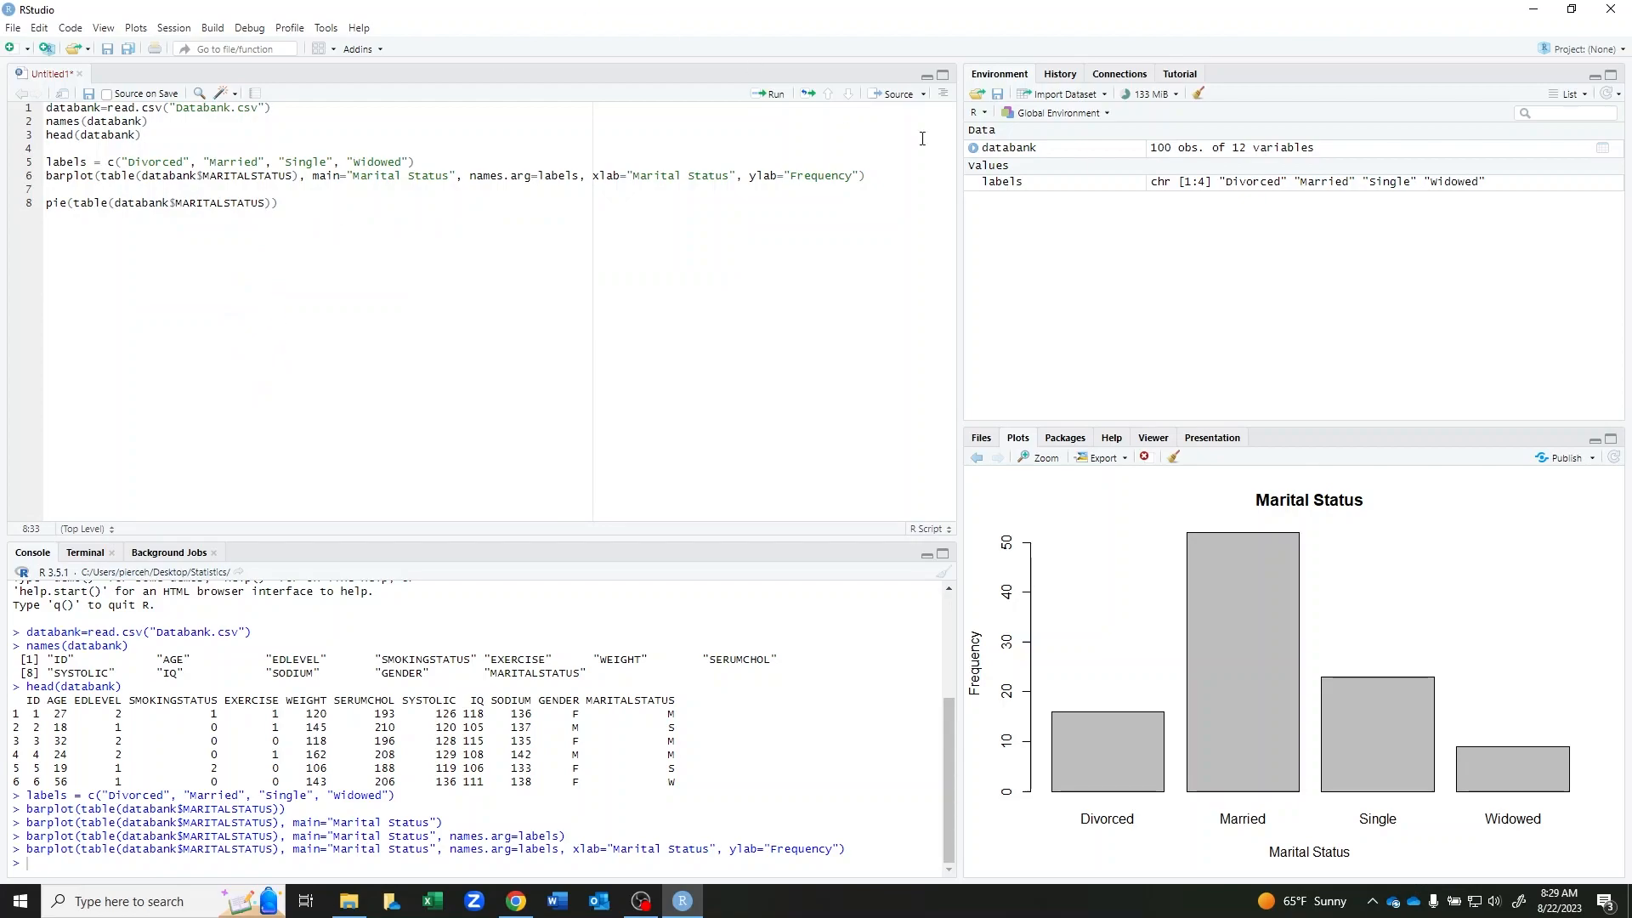
click(767, 94)
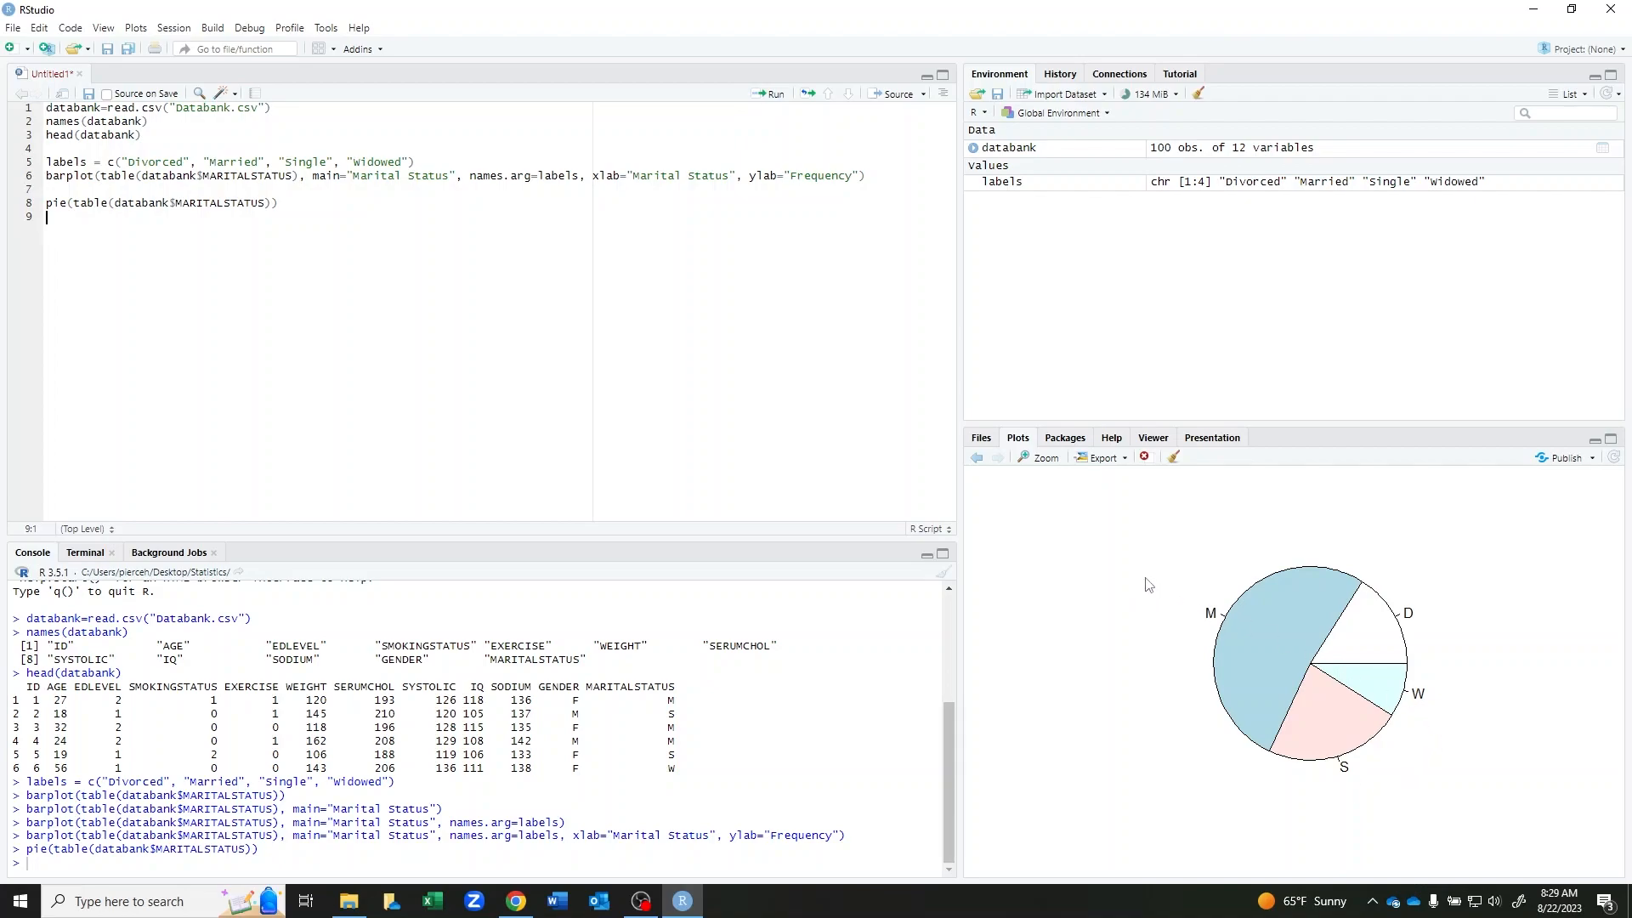
Add main="Marital Status" and labels=labels to the pie call and rerun it.
click(272, 205)
text(, main)
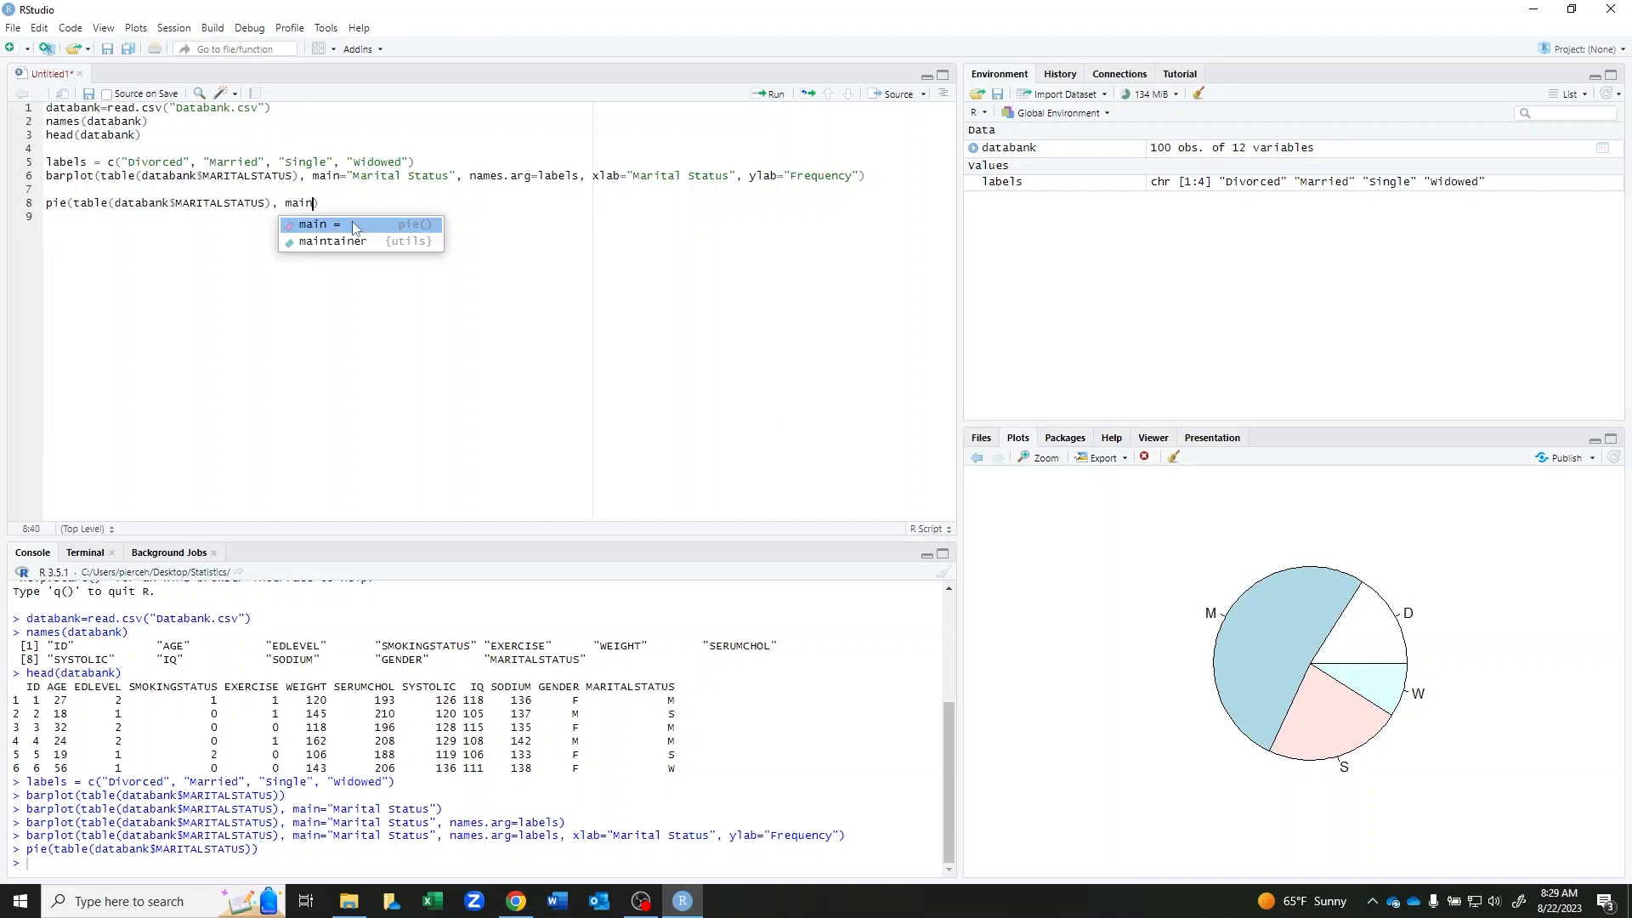
text(="Mar)
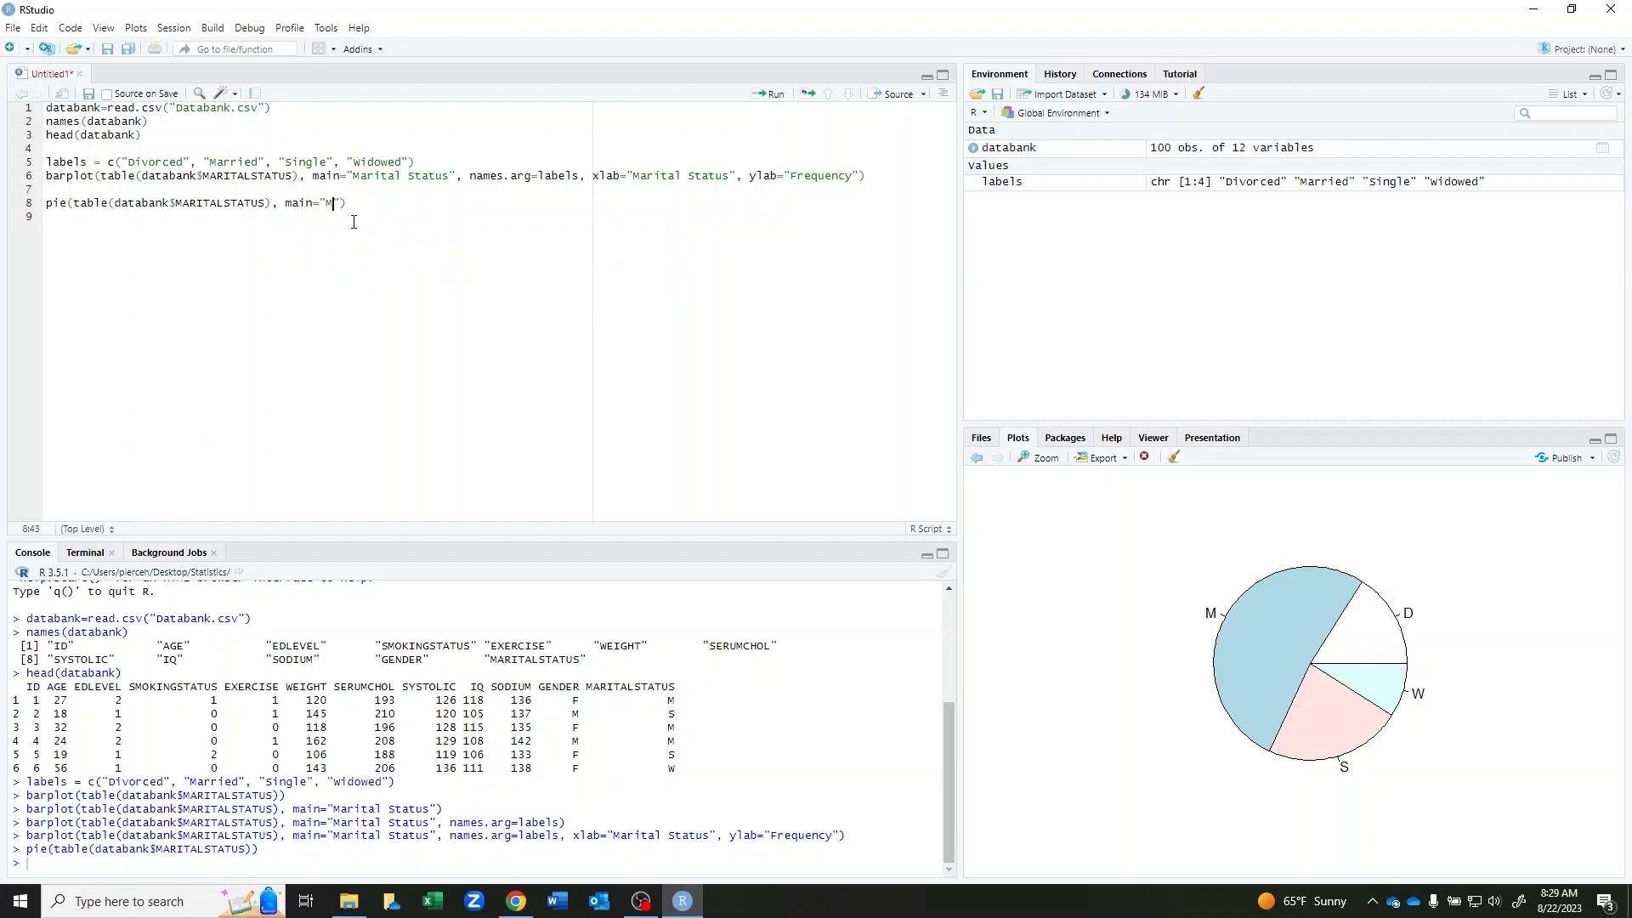
text(ital Status", labels=)
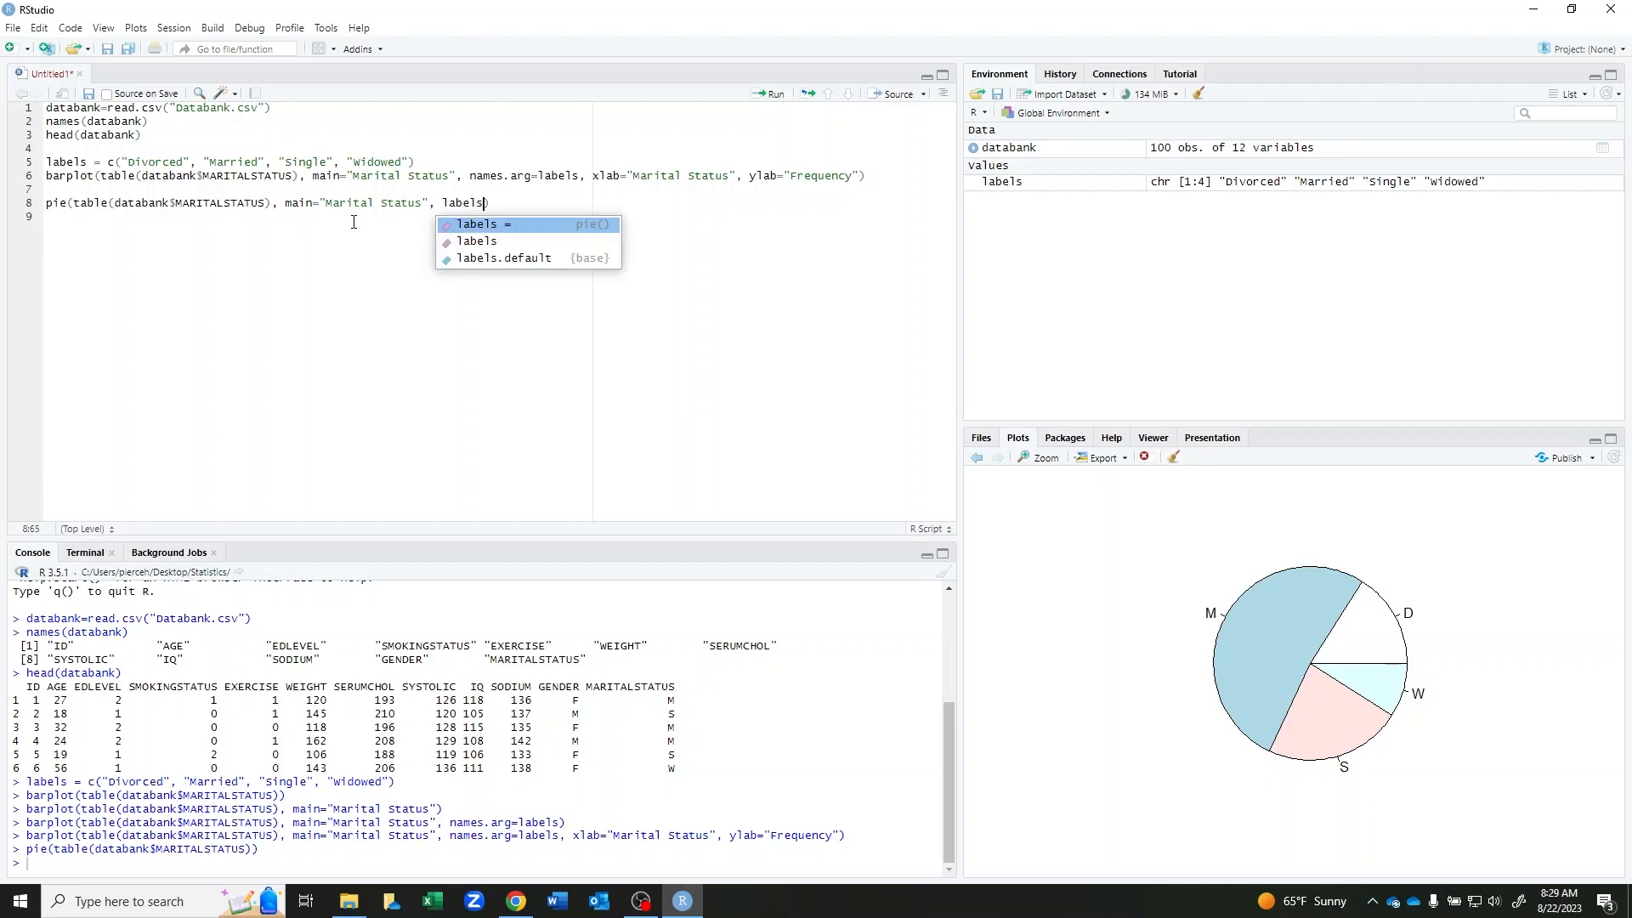
text(lables)
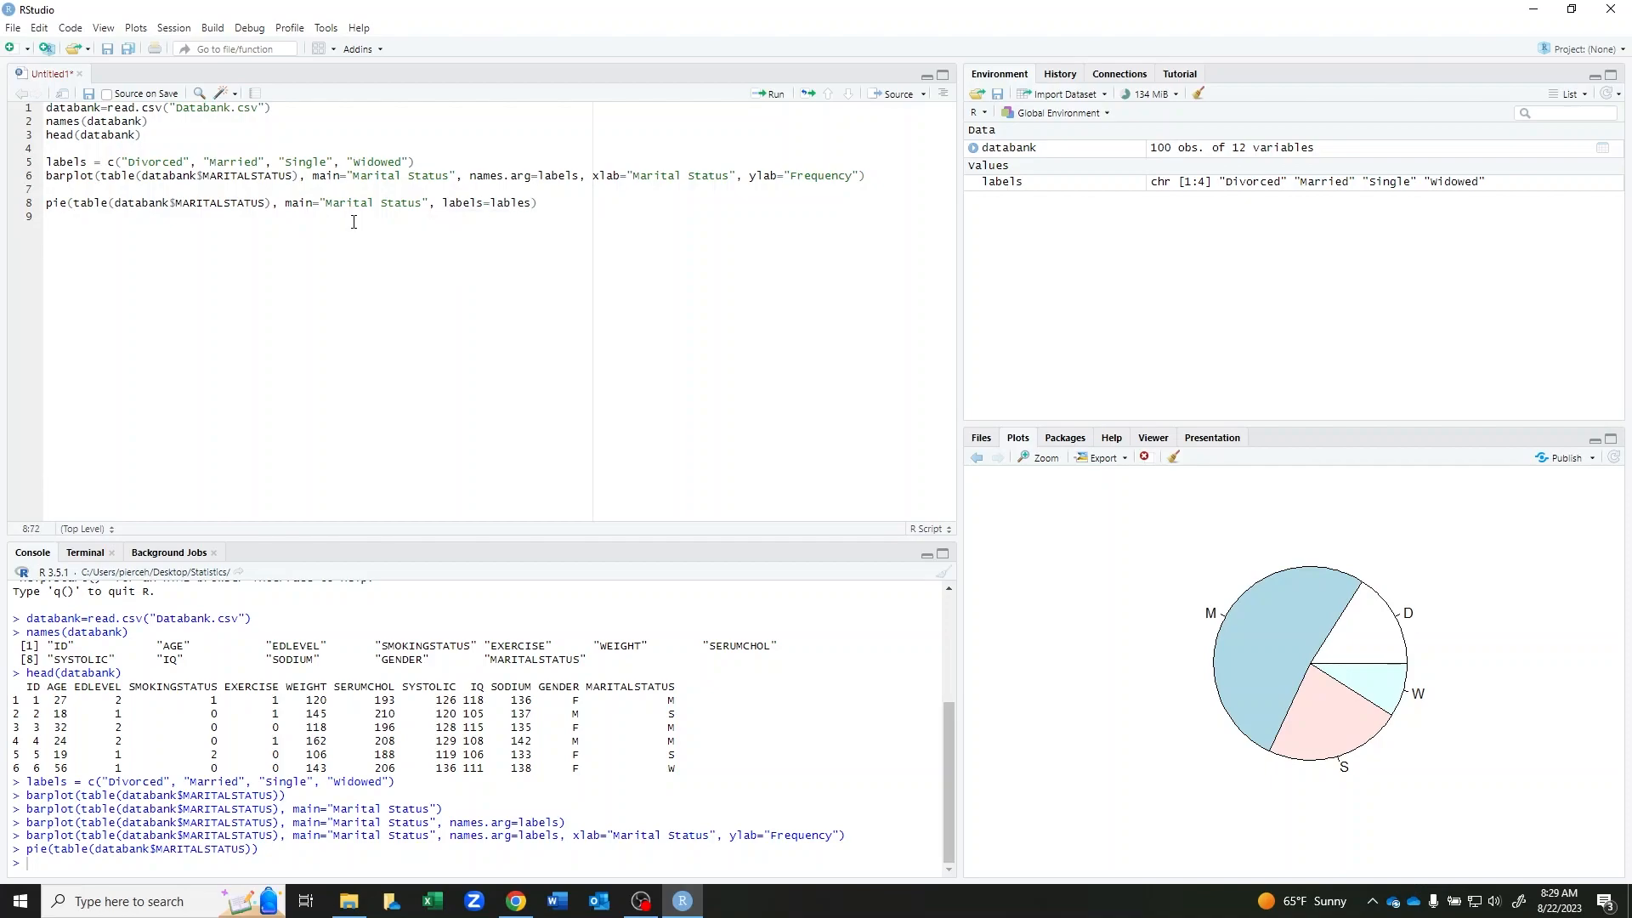
key(BackSpace)
key(BackSpace)
key(BackSpace)
text(els)
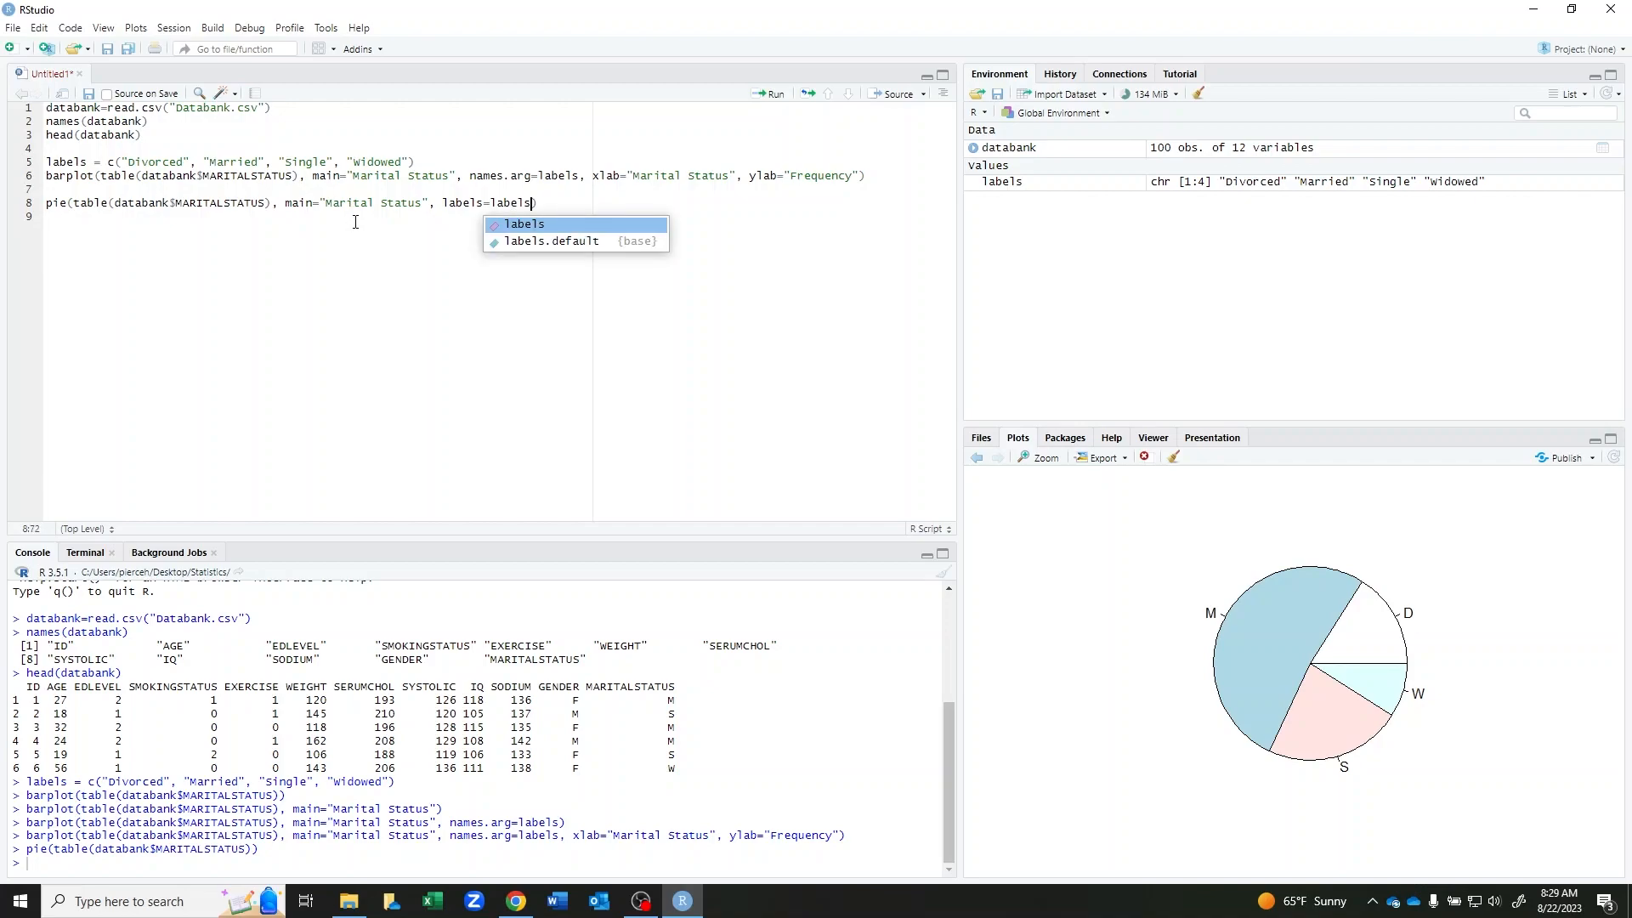
click(768, 94)
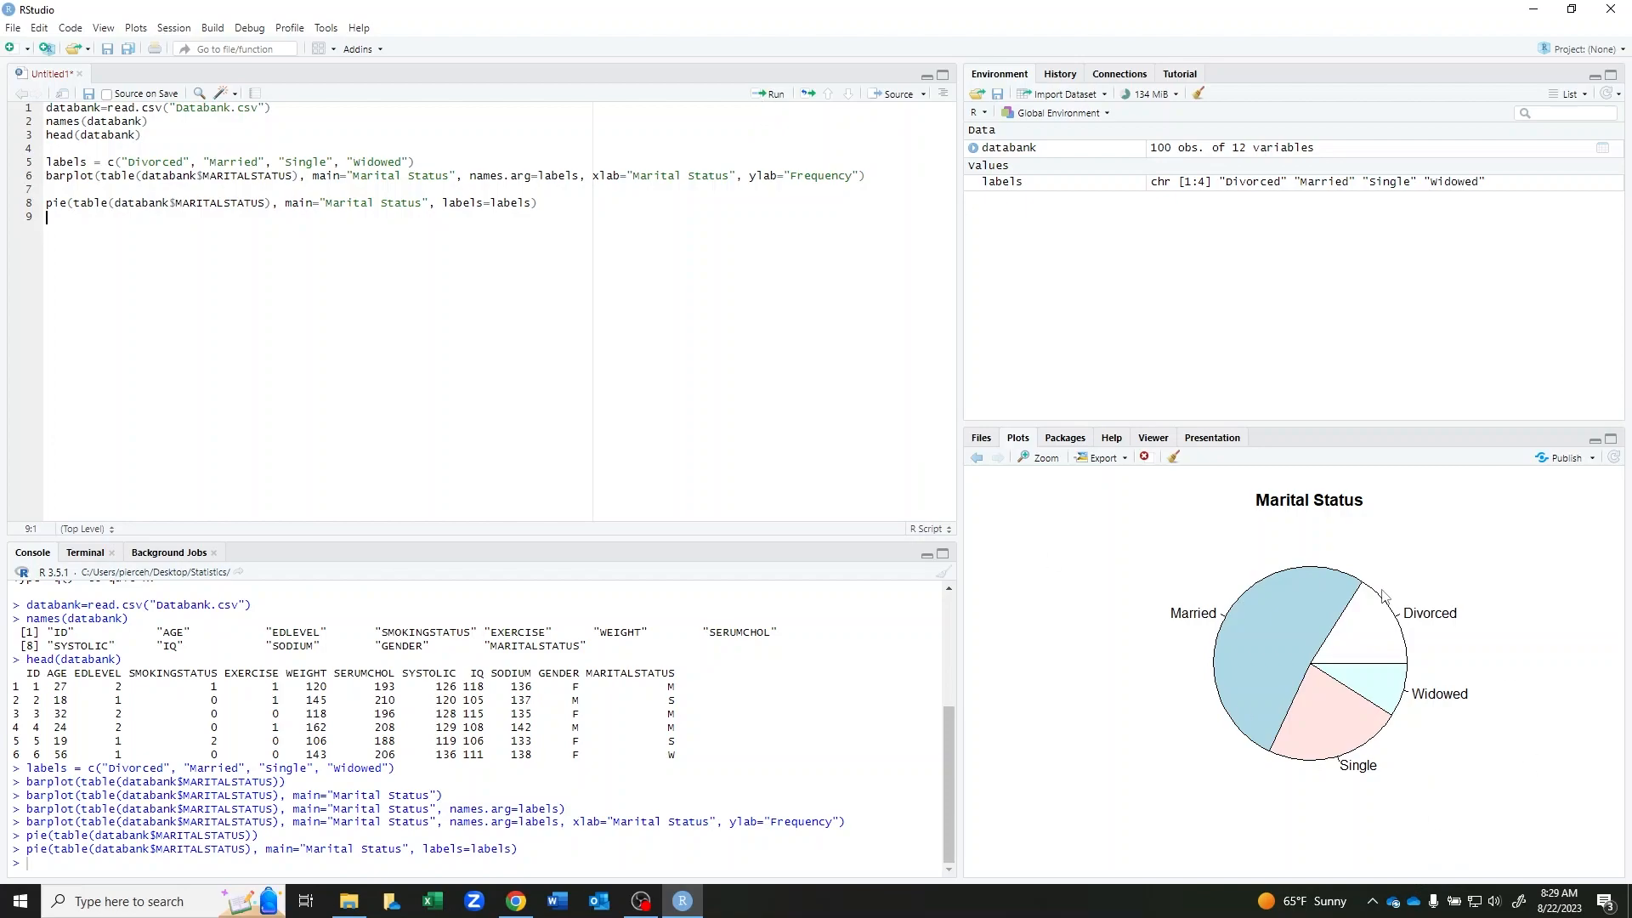
Add a col=c("red","darkorange","gold","chartreuse") argument to the pie call on line 8.
click(541, 204)
key(Left)
text(, )
text(col=)
text(c)
text(()
text("red")
text(,")
text(darkorange)
text(")
text(,"ye)
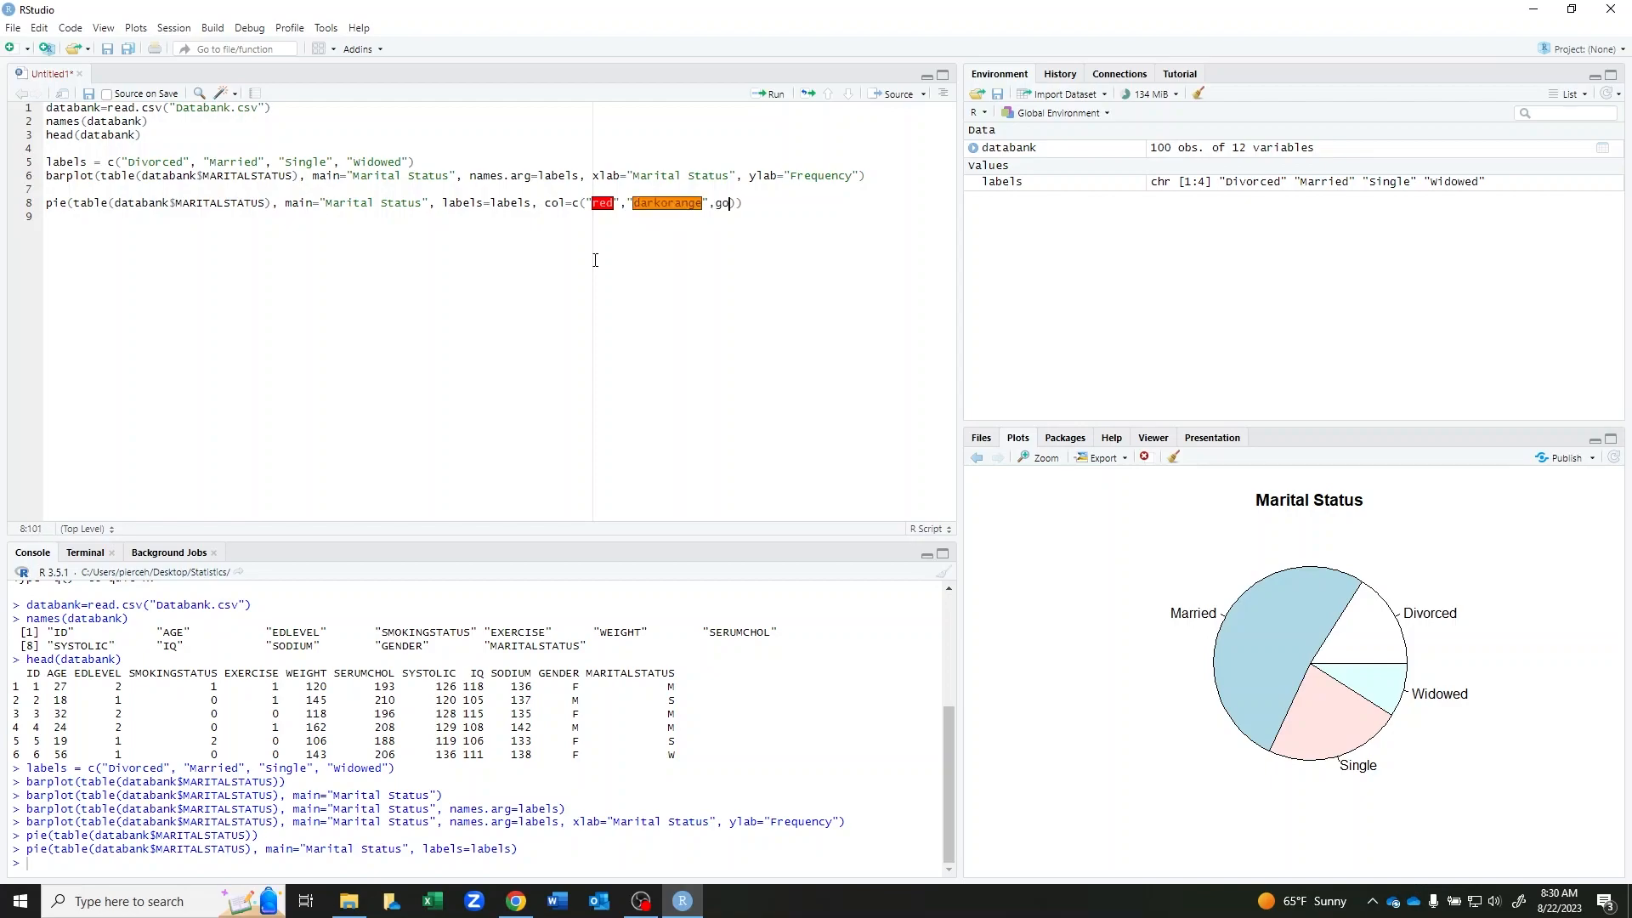
key(BackSpace)
key(BackSpace)
key(BackSpace)
text("gold","chartreuse)
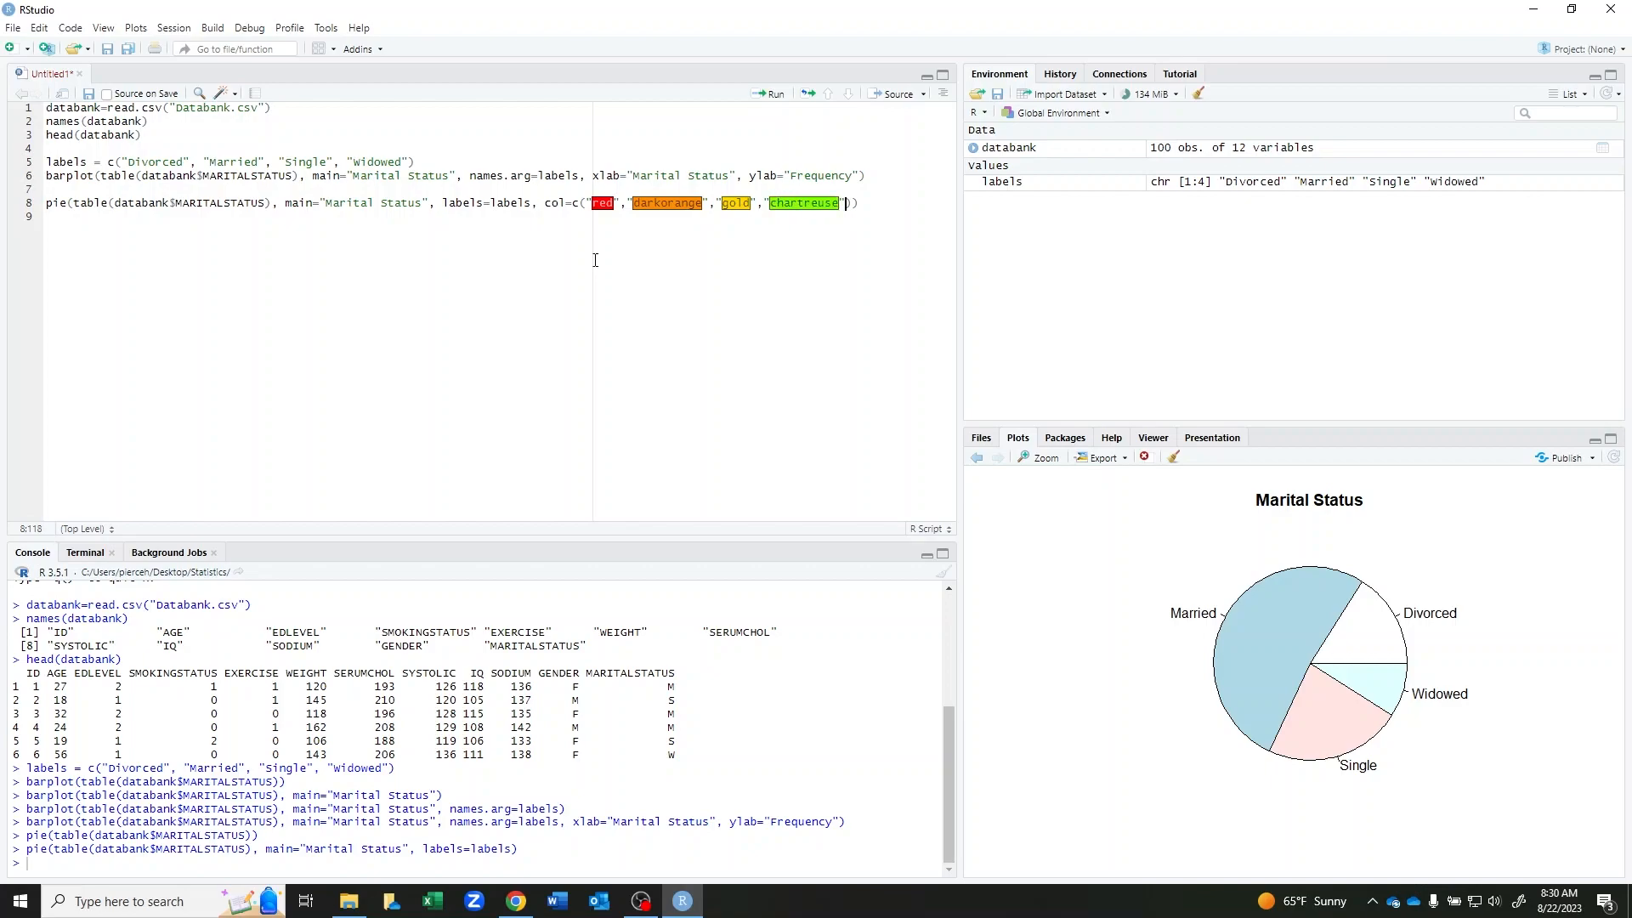
Append "darkorchid" as a fifth colour in the pie call's col vector and rerun the line.
text(", darko)
text(rchid)
key(BackSpace)
key(BackSpace)
key(BackSpace)
key(BackSpace)
key(BackSpace)
key(BackSpace)
key(BackSpace)
key(BackSpace)
key(BackSpace)
key(BackSpace)
text("darkorchid)
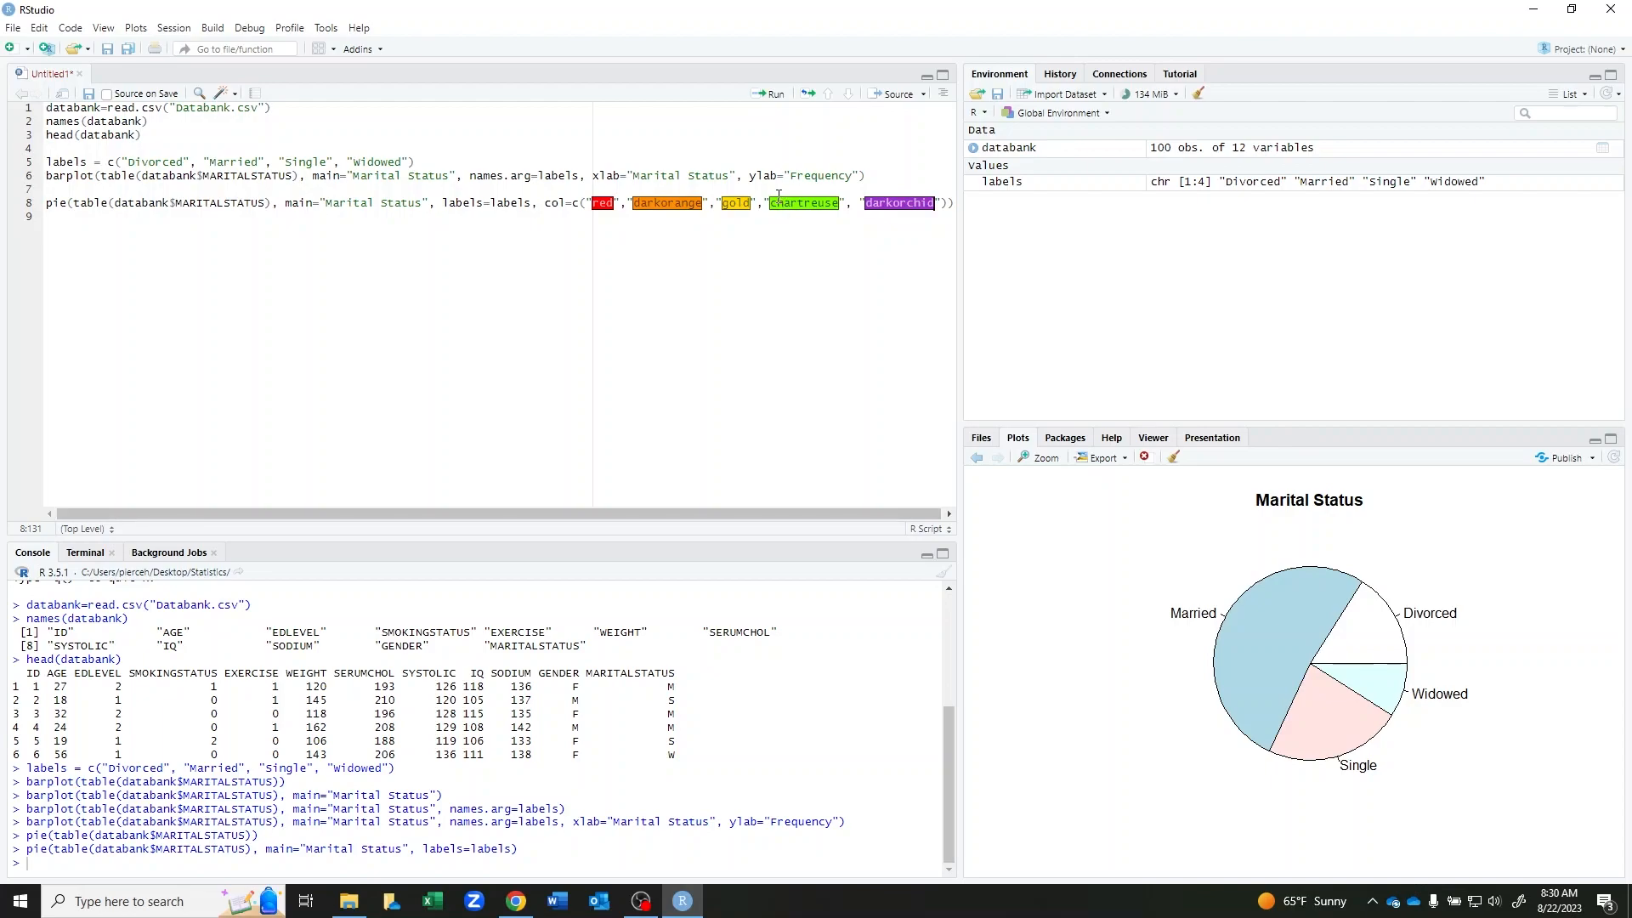
click(773, 95)
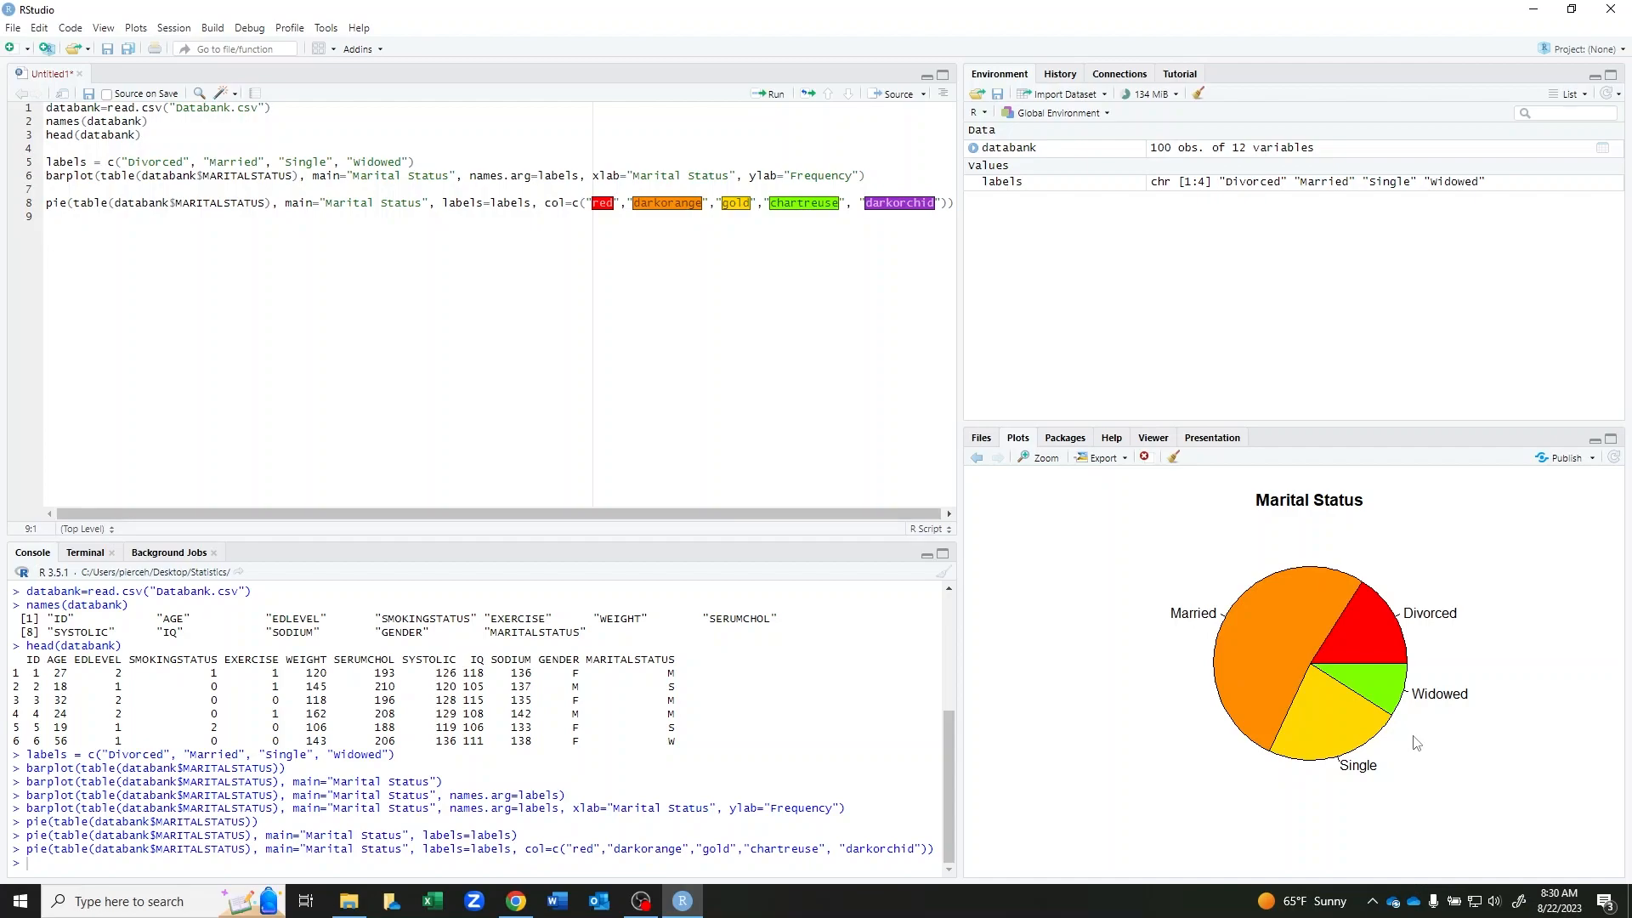
Write and run stem(databank$SERUMCHOL) on a new line below the pie call.
click(879, 204)
click(389, 325)
key(Return)
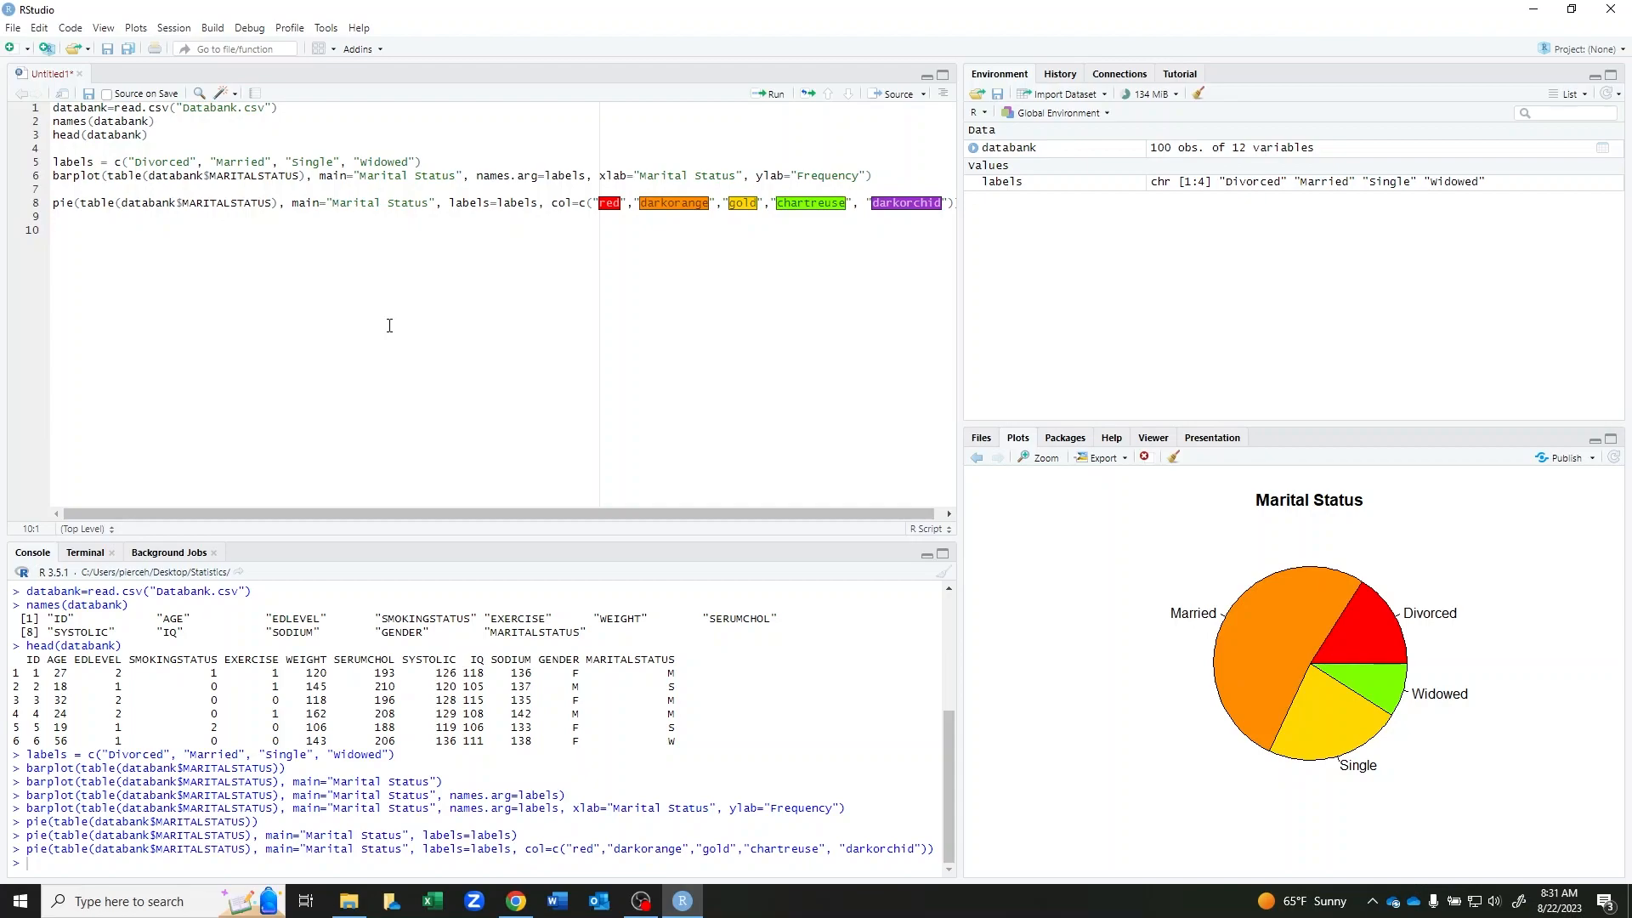
text(tem()
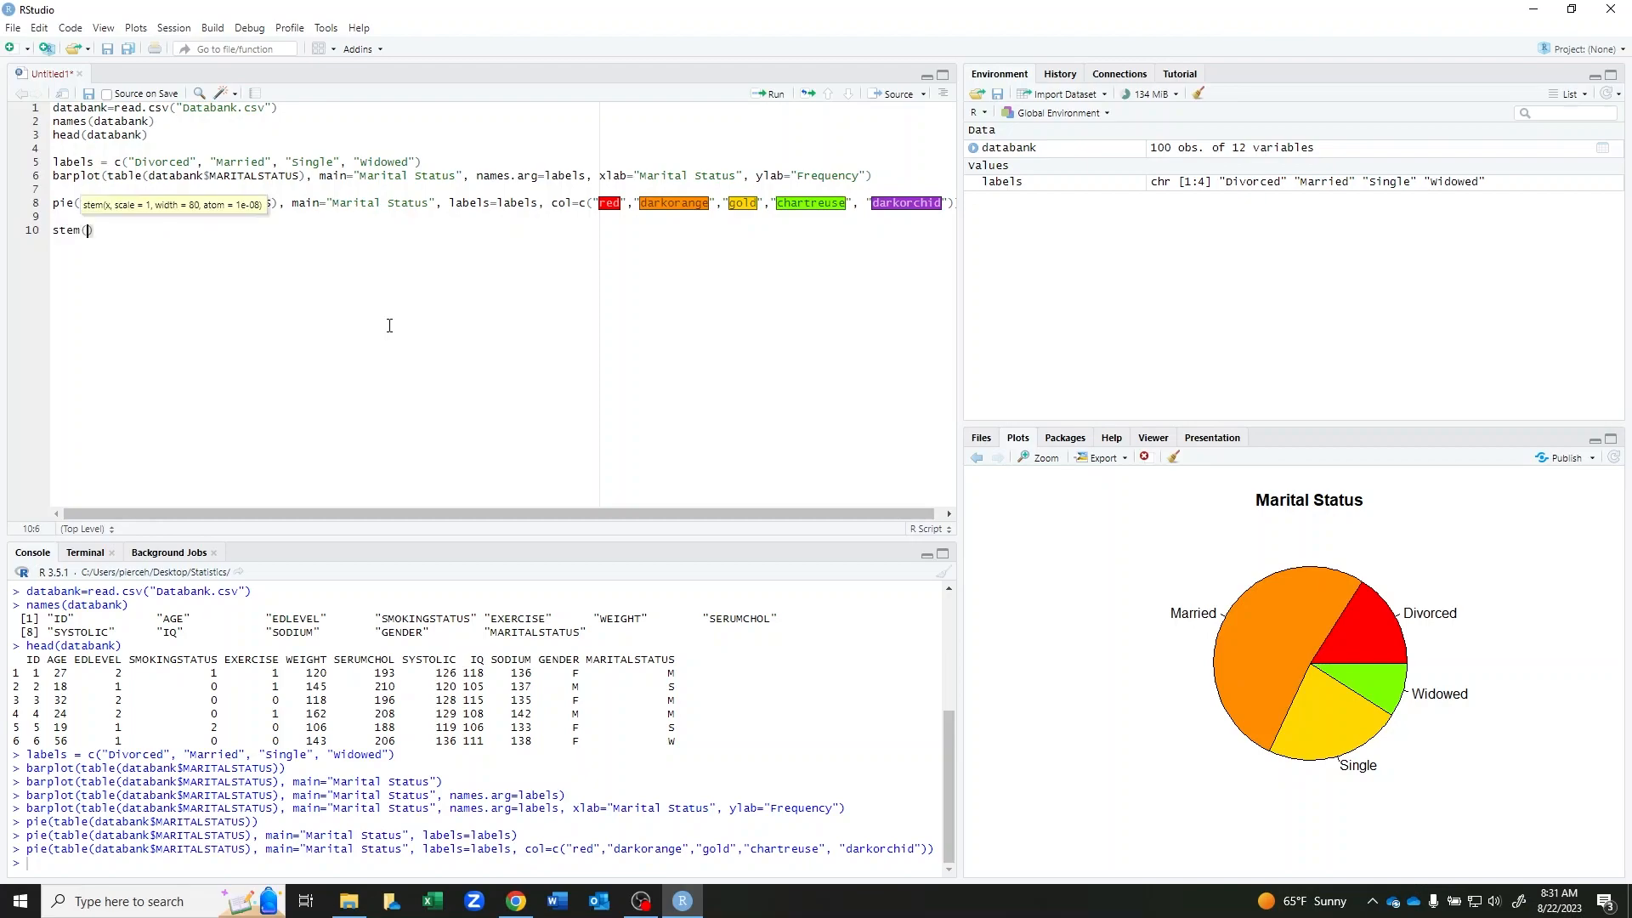
text(data)
key(Return)
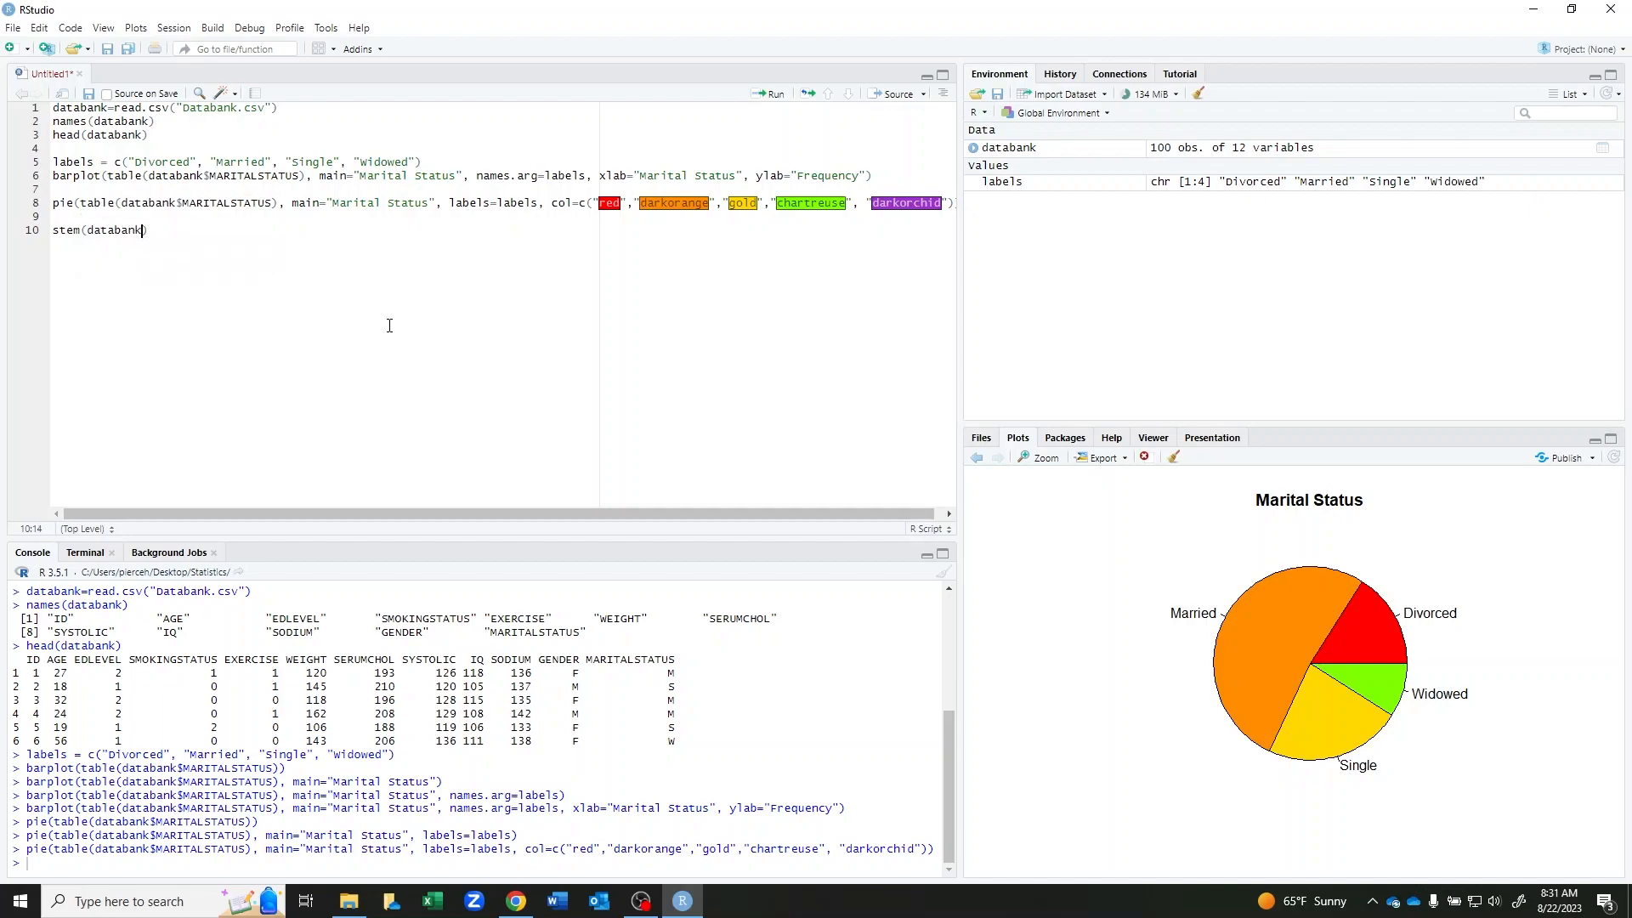
text($)
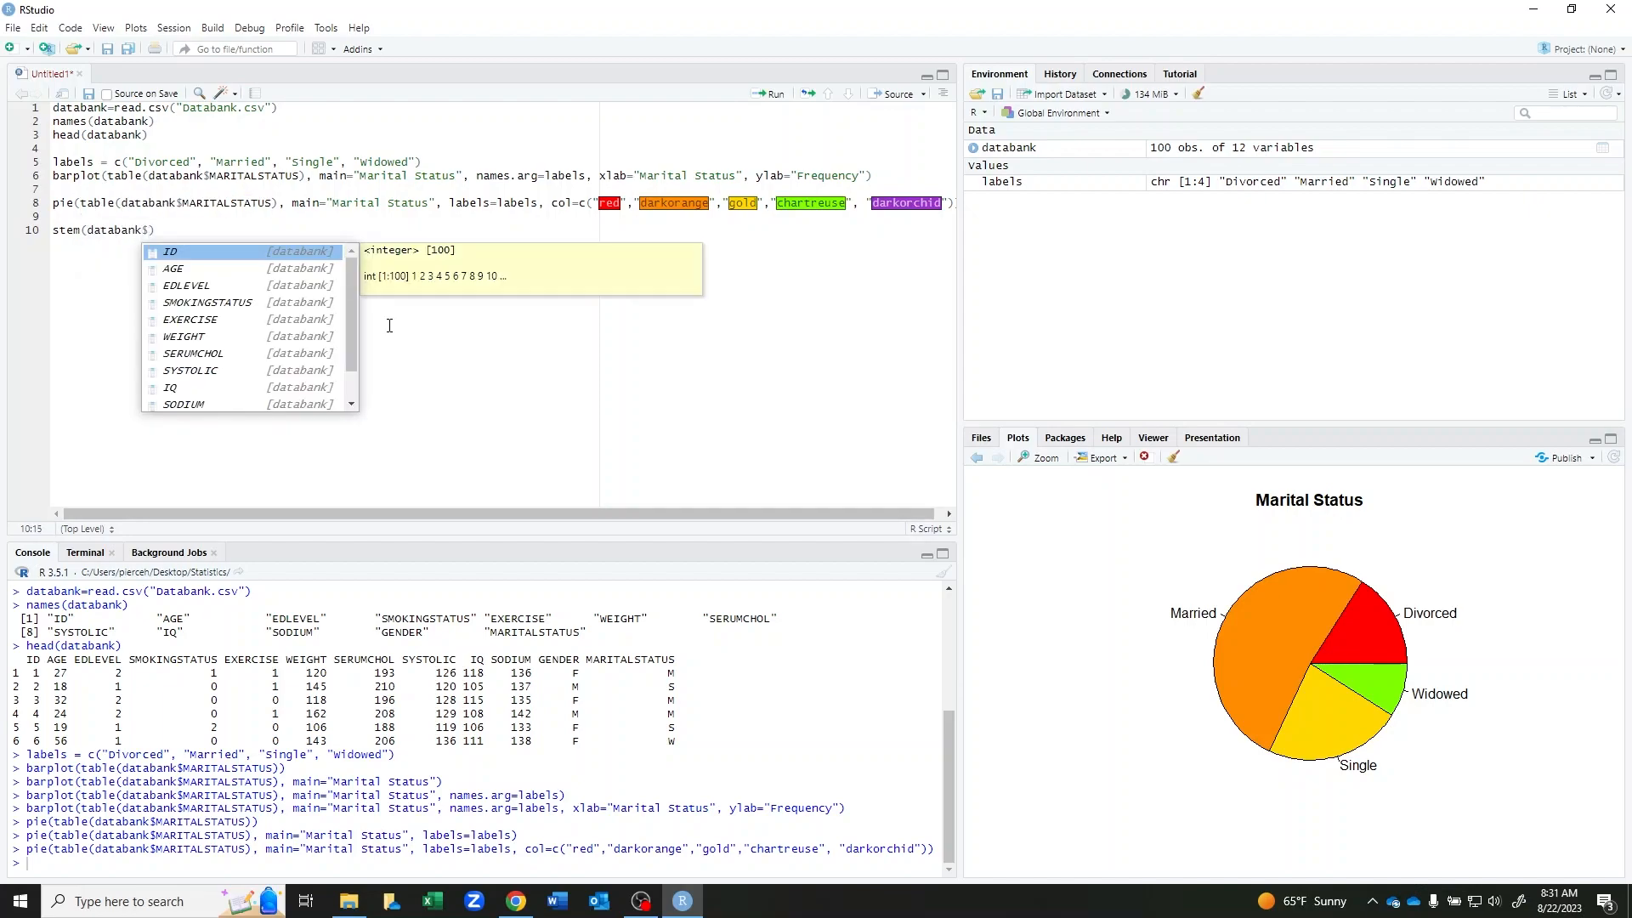
click(218, 354)
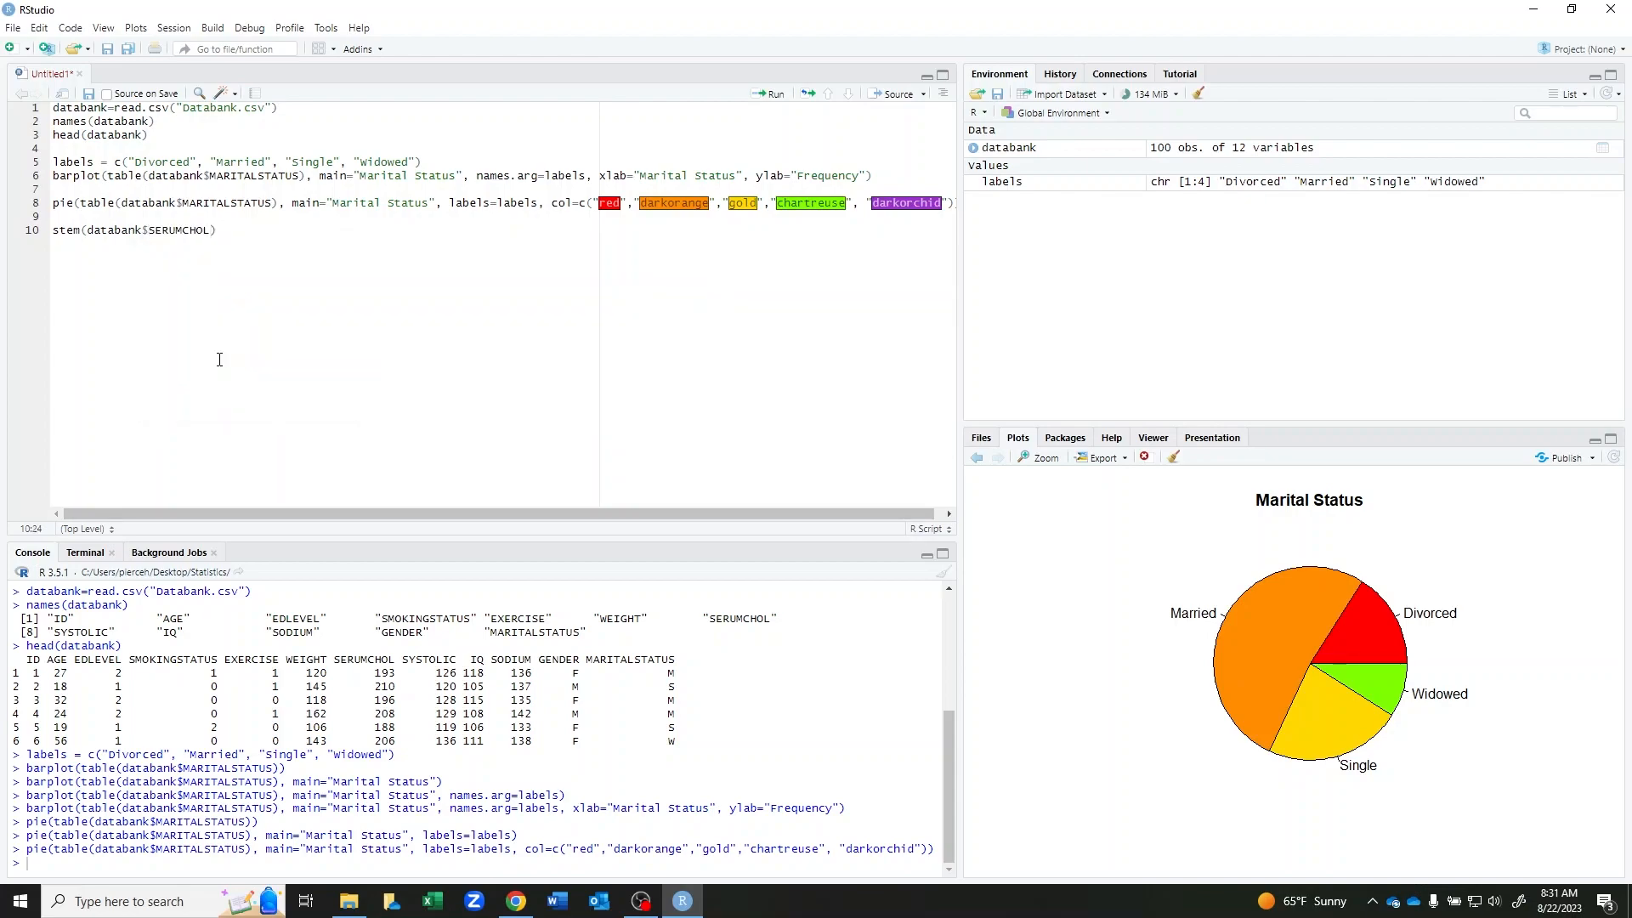
click(772, 93)
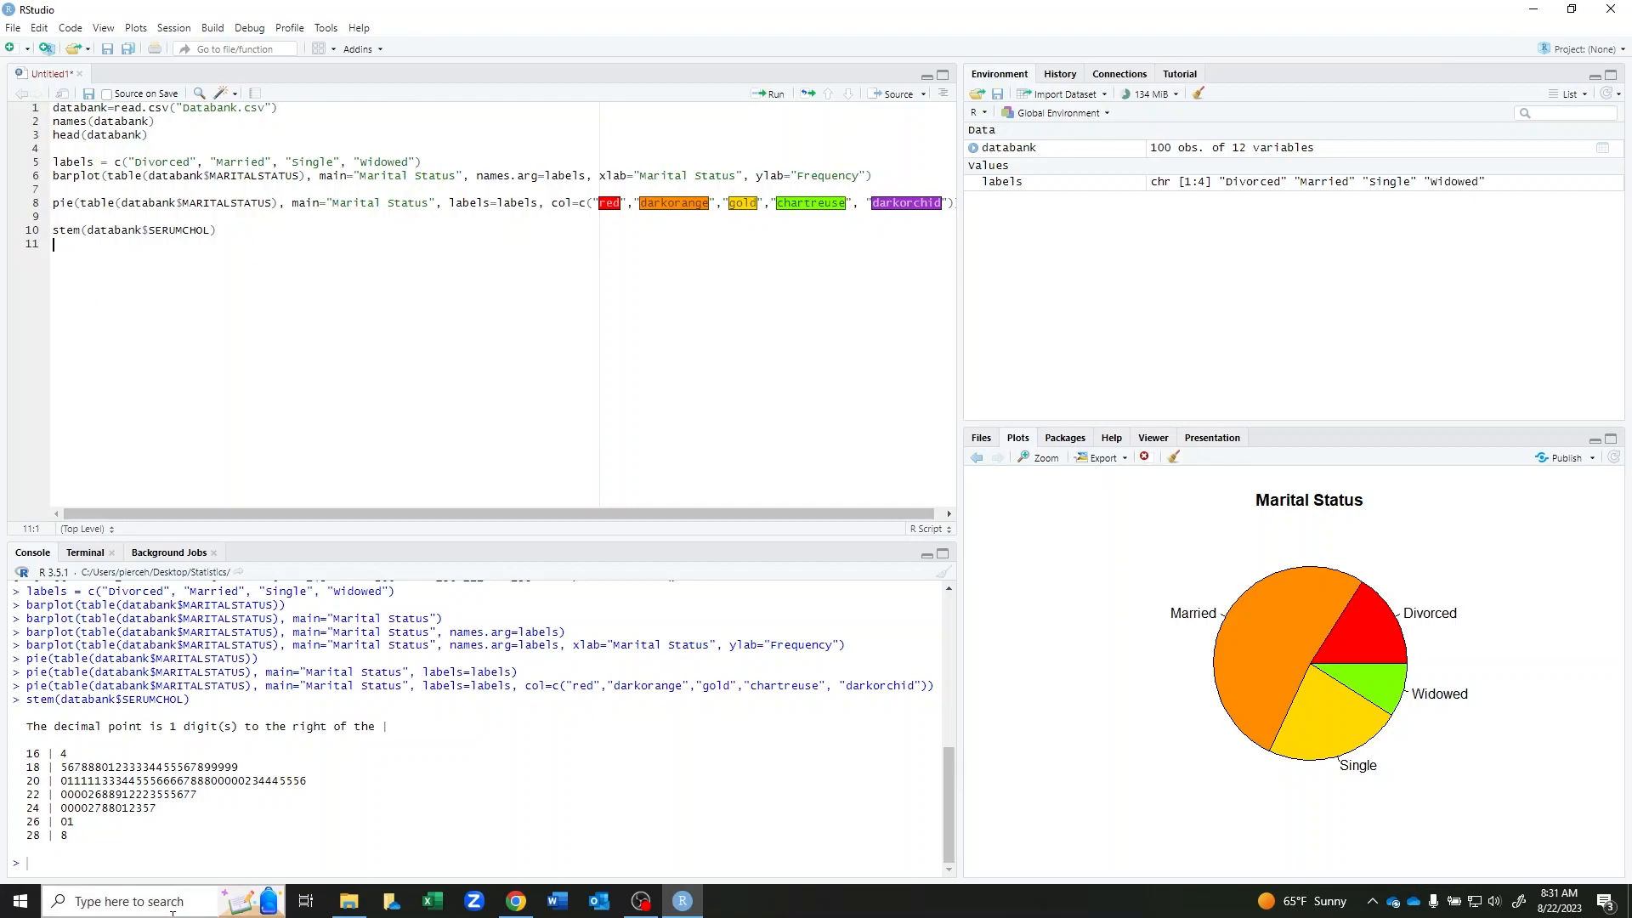
Add scale=2 to the stem call and rerun it to spread the stem-and-leaf plot over more stems.
click(210, 233)
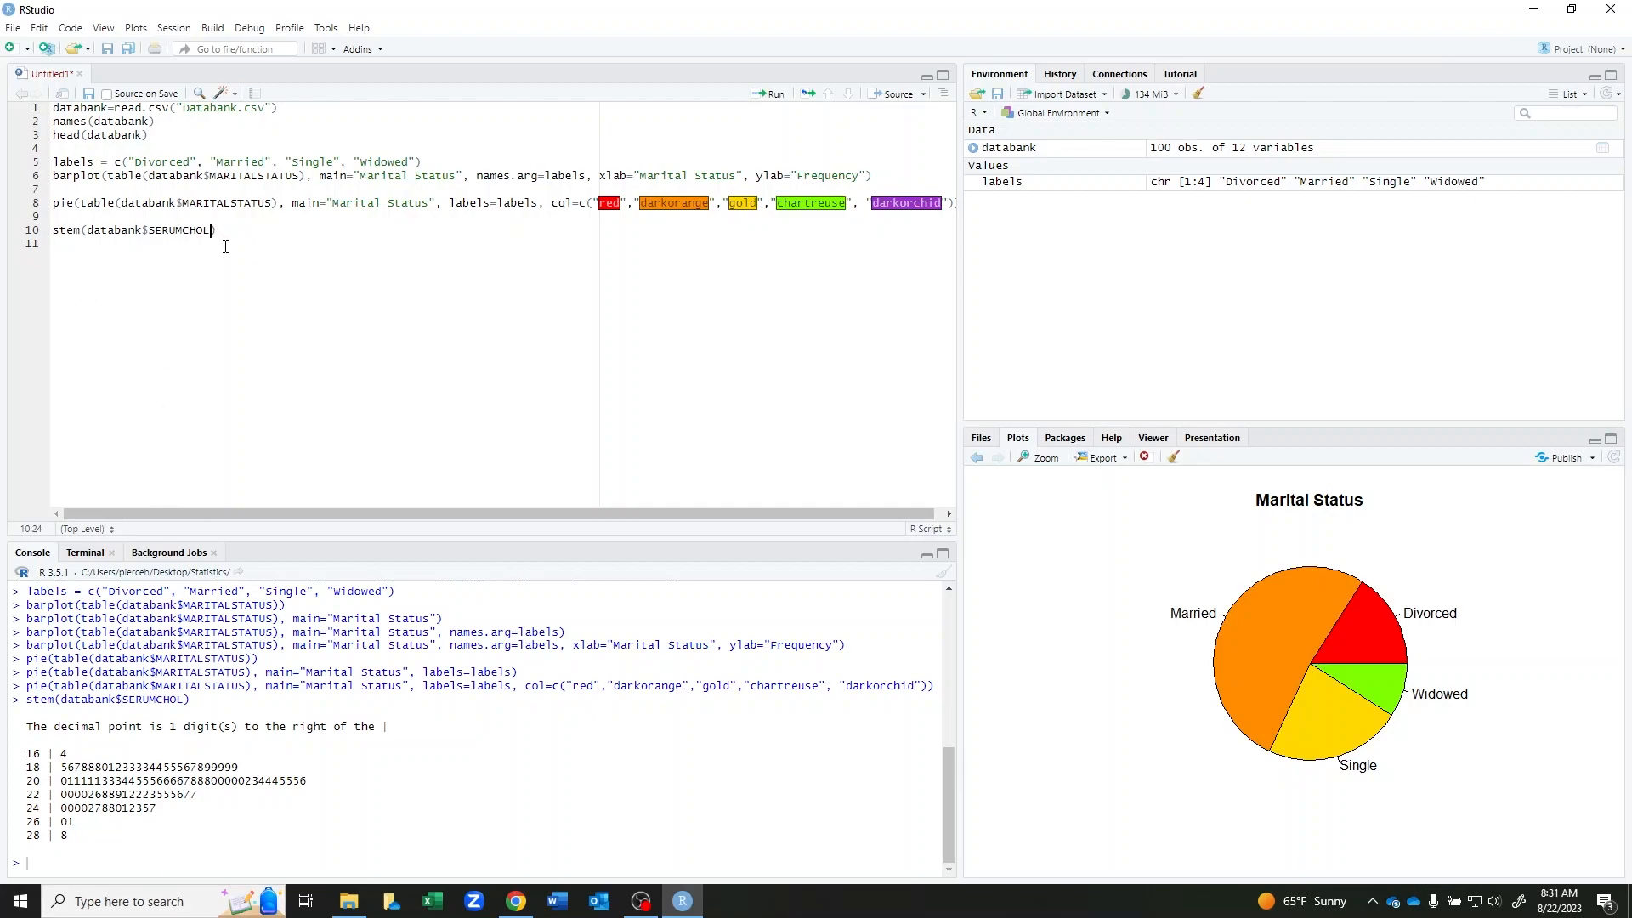
text(, scale=2)
click(775, 96)
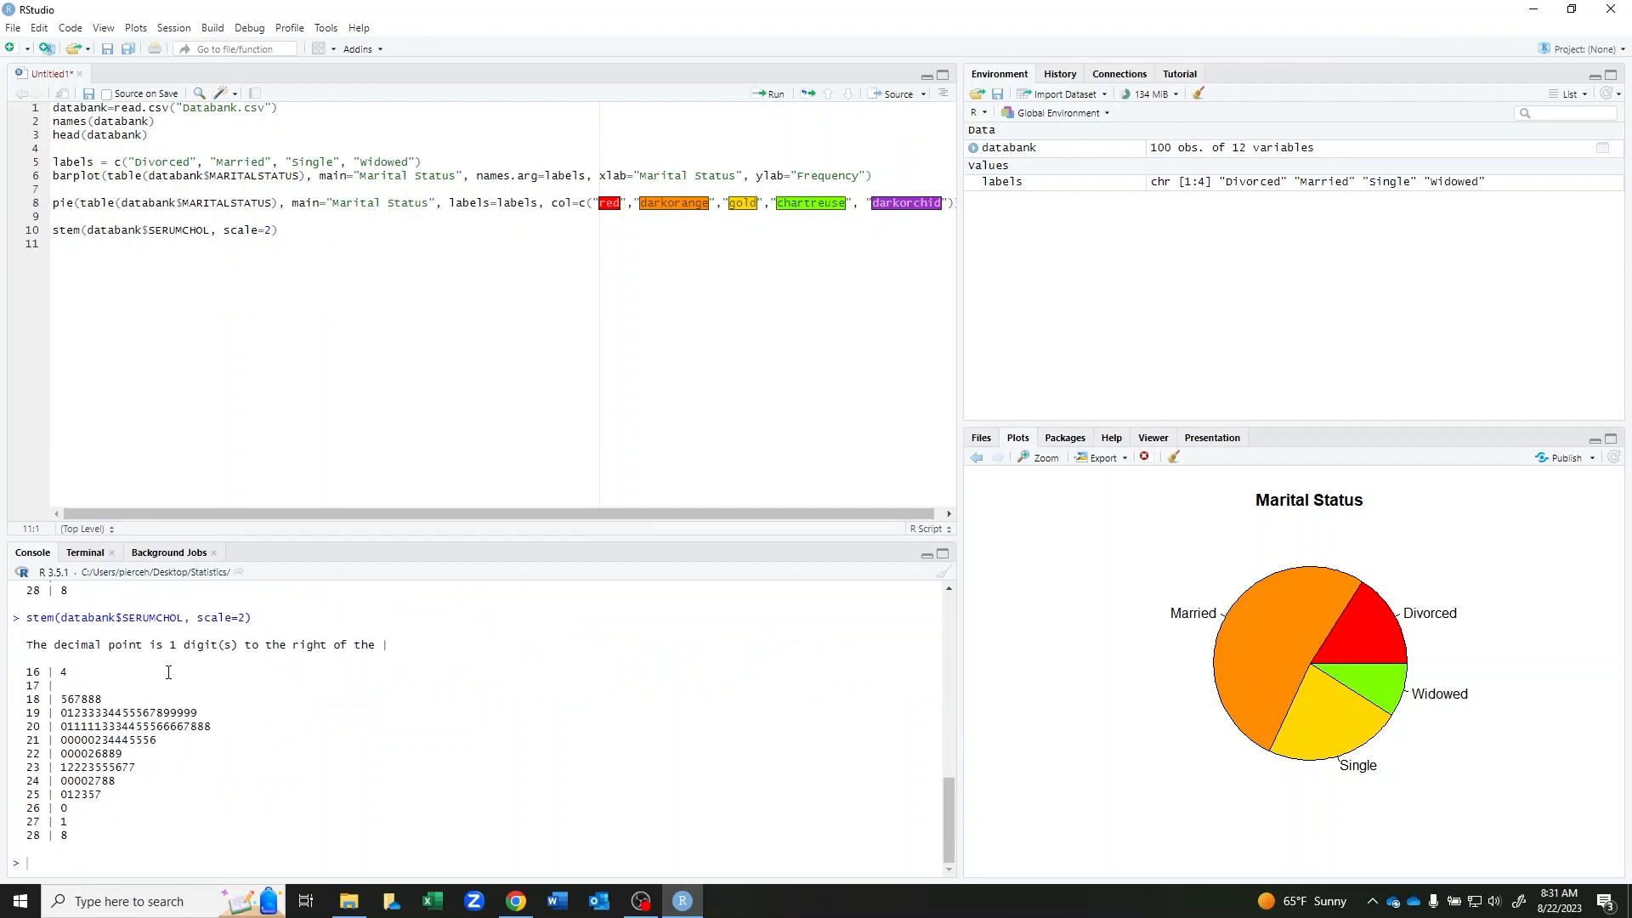
scroll(168, 671, up, 4)
Write and run hist(databank$SERUMCHOL) on a new line below the stem call.
key(Return)
text(hist)
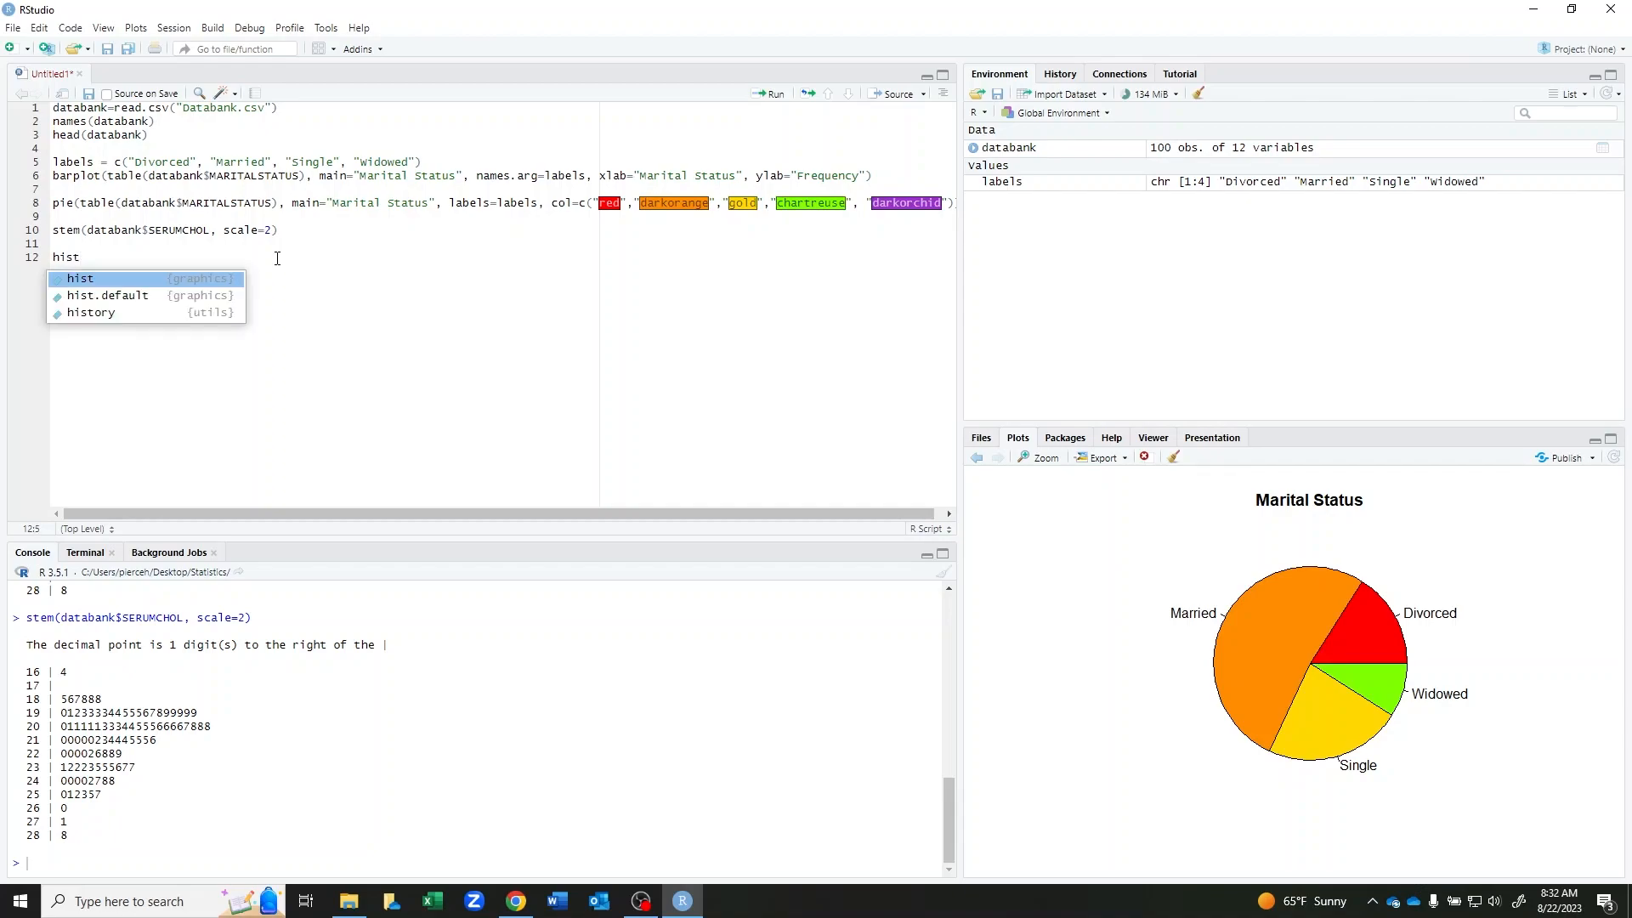
text((data)
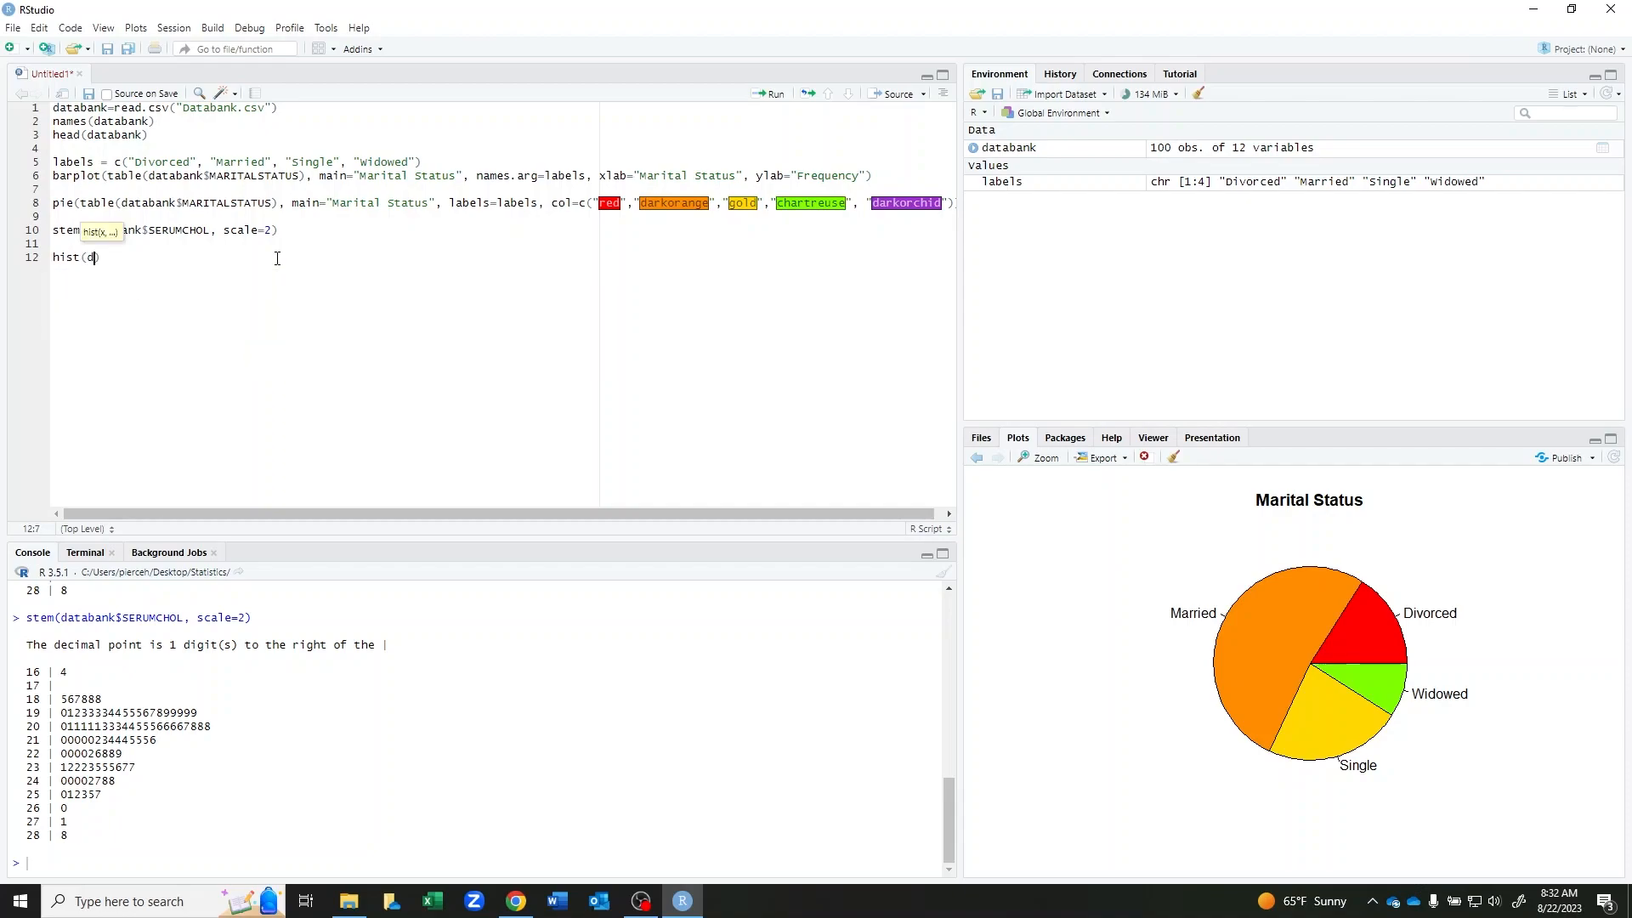
key(Tab)
text($)
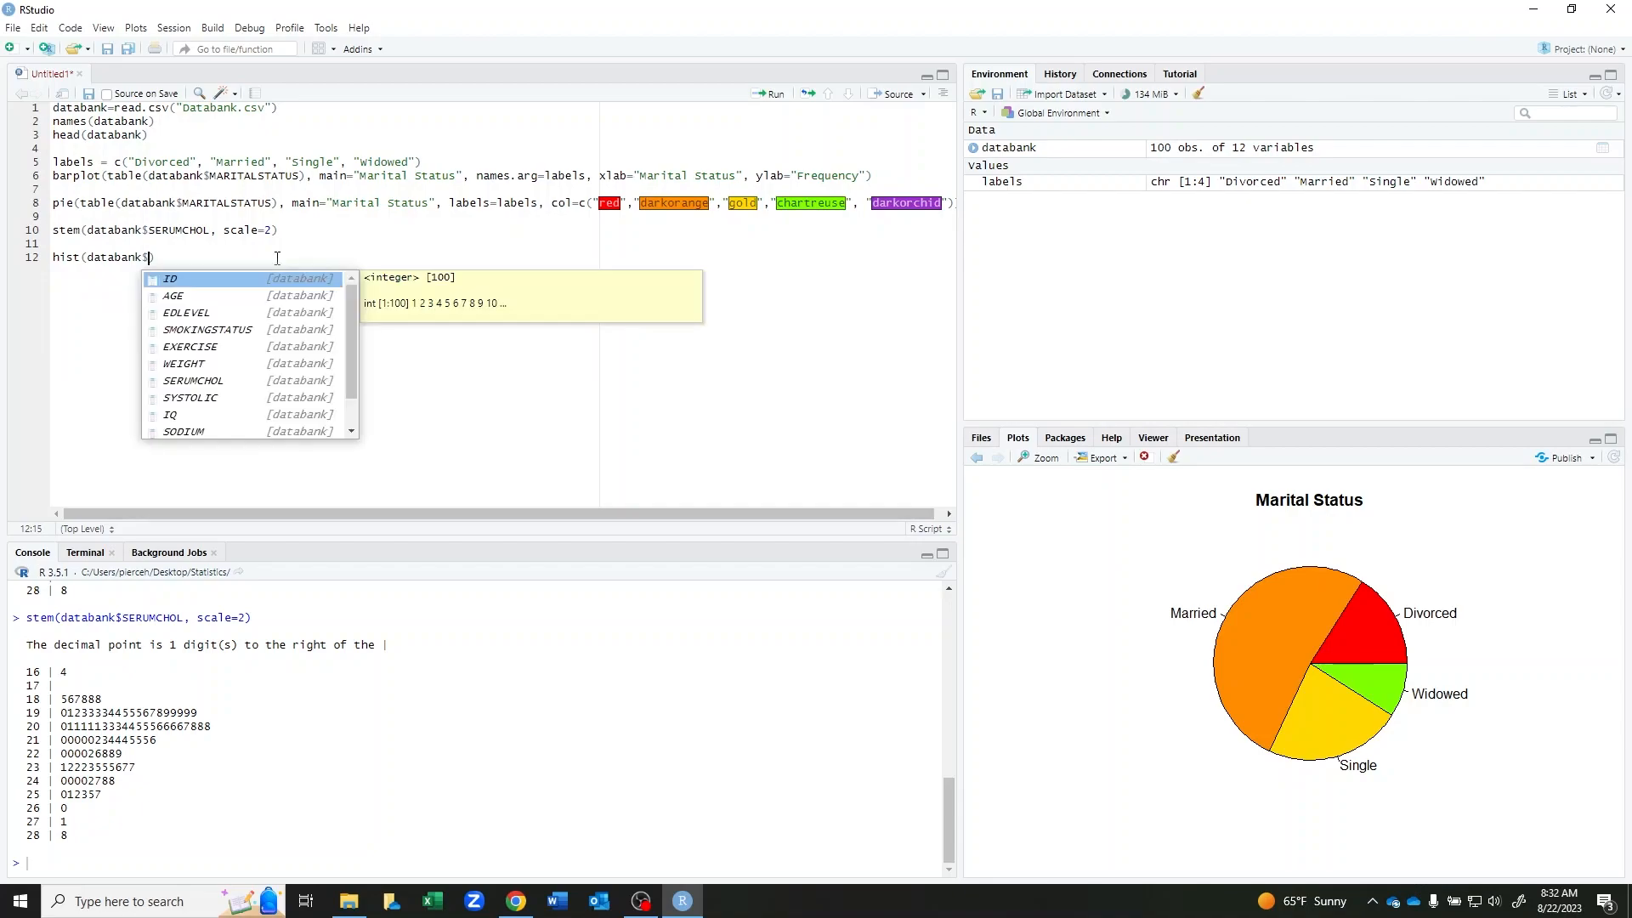
key(Down)
key(Down)
key(Down)
key(Down)
key(Down)
key(Down)
key(Tab)
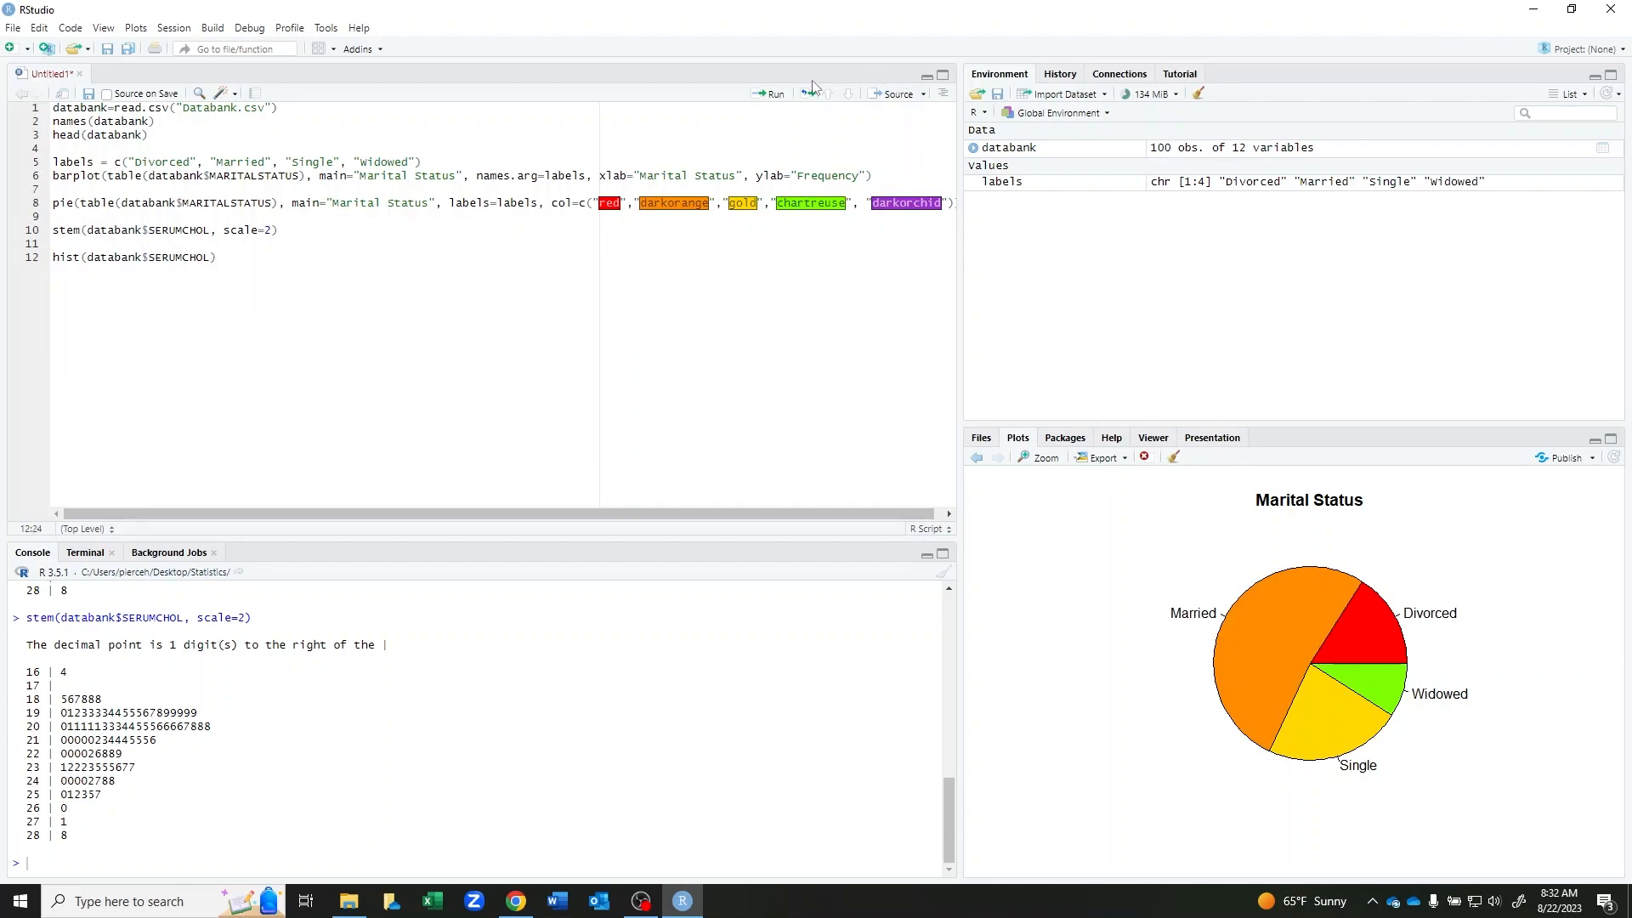
click(772, 93)
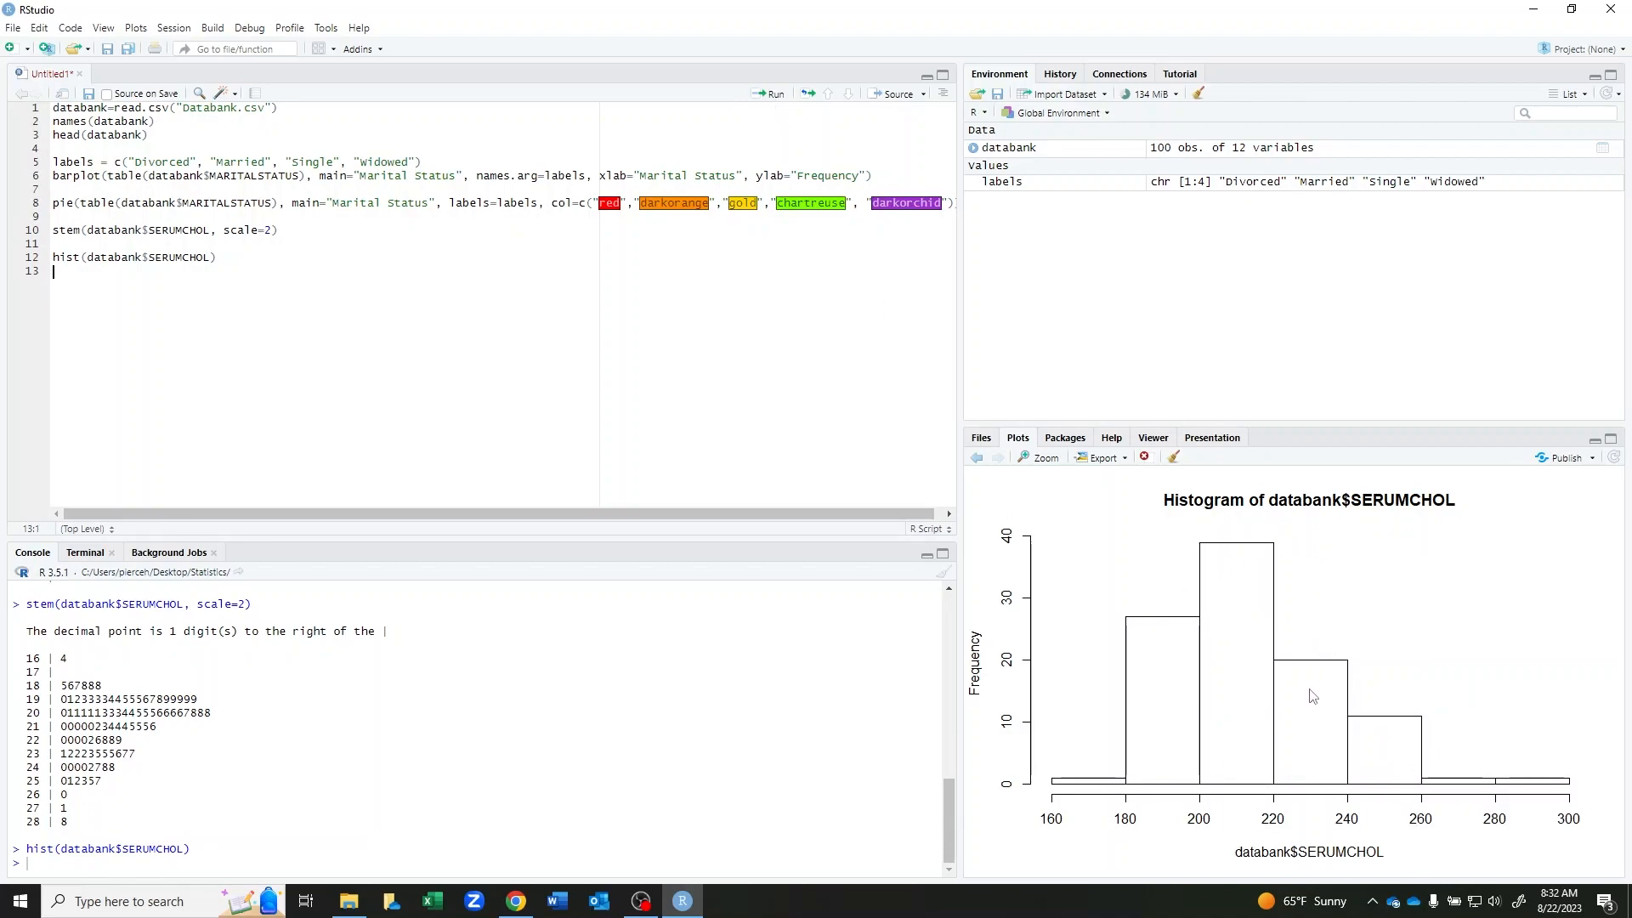
Add main="Distribution of Serum Cholesterol" to the hist call and rerun it.
click(211, 257)
text(, main="Distribution of Serum )
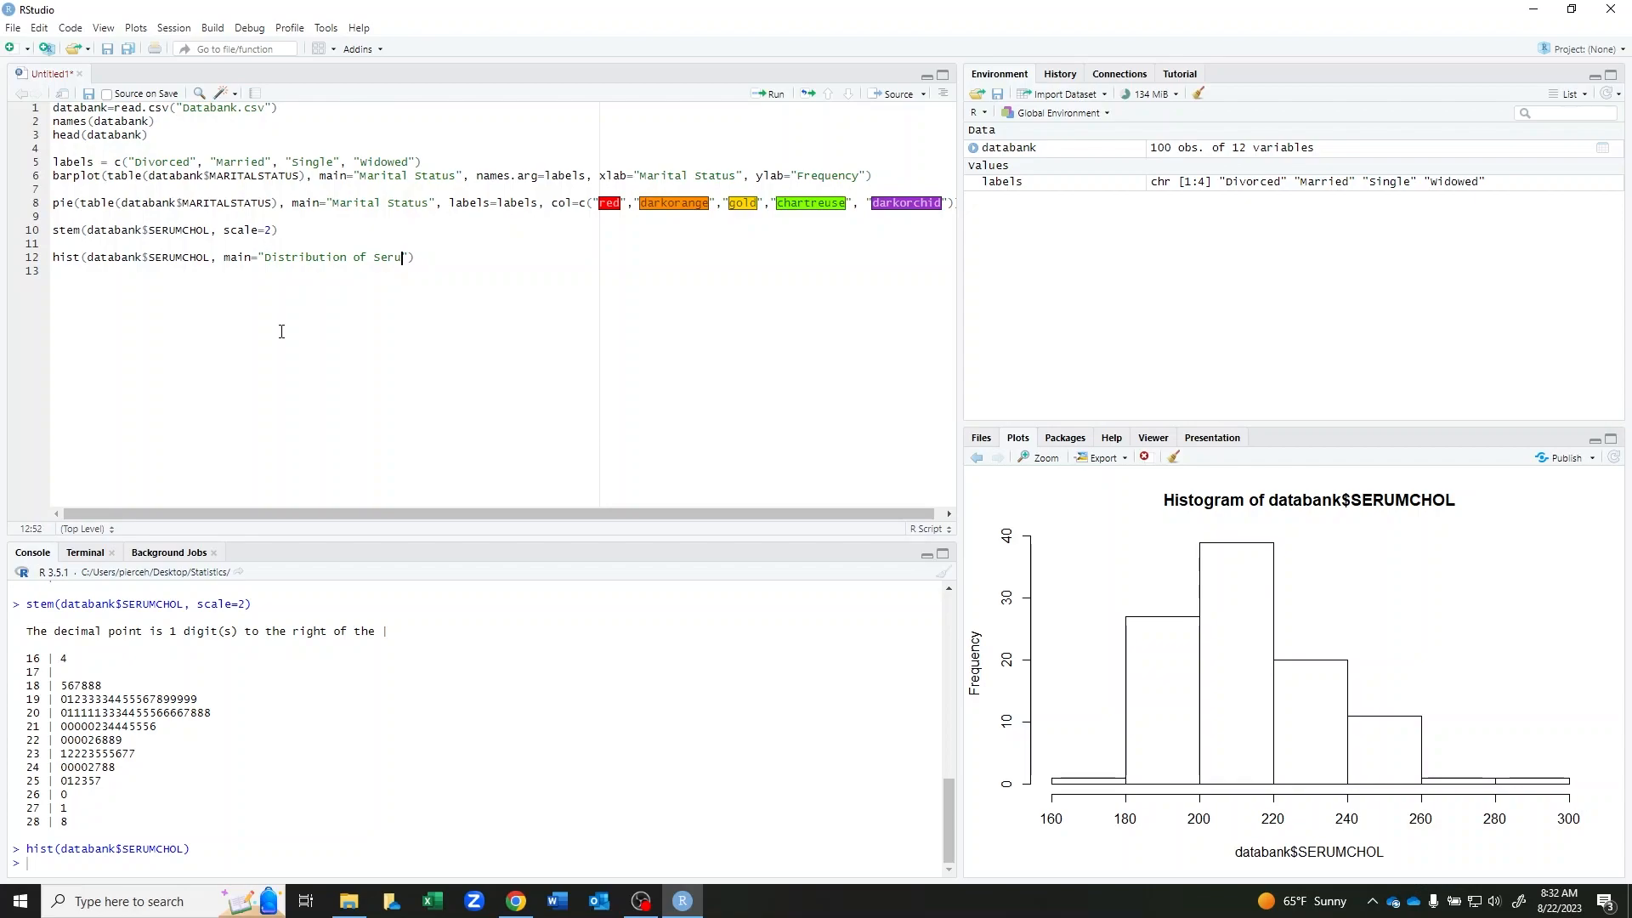
text(Cholesterol)
click(761, 94)
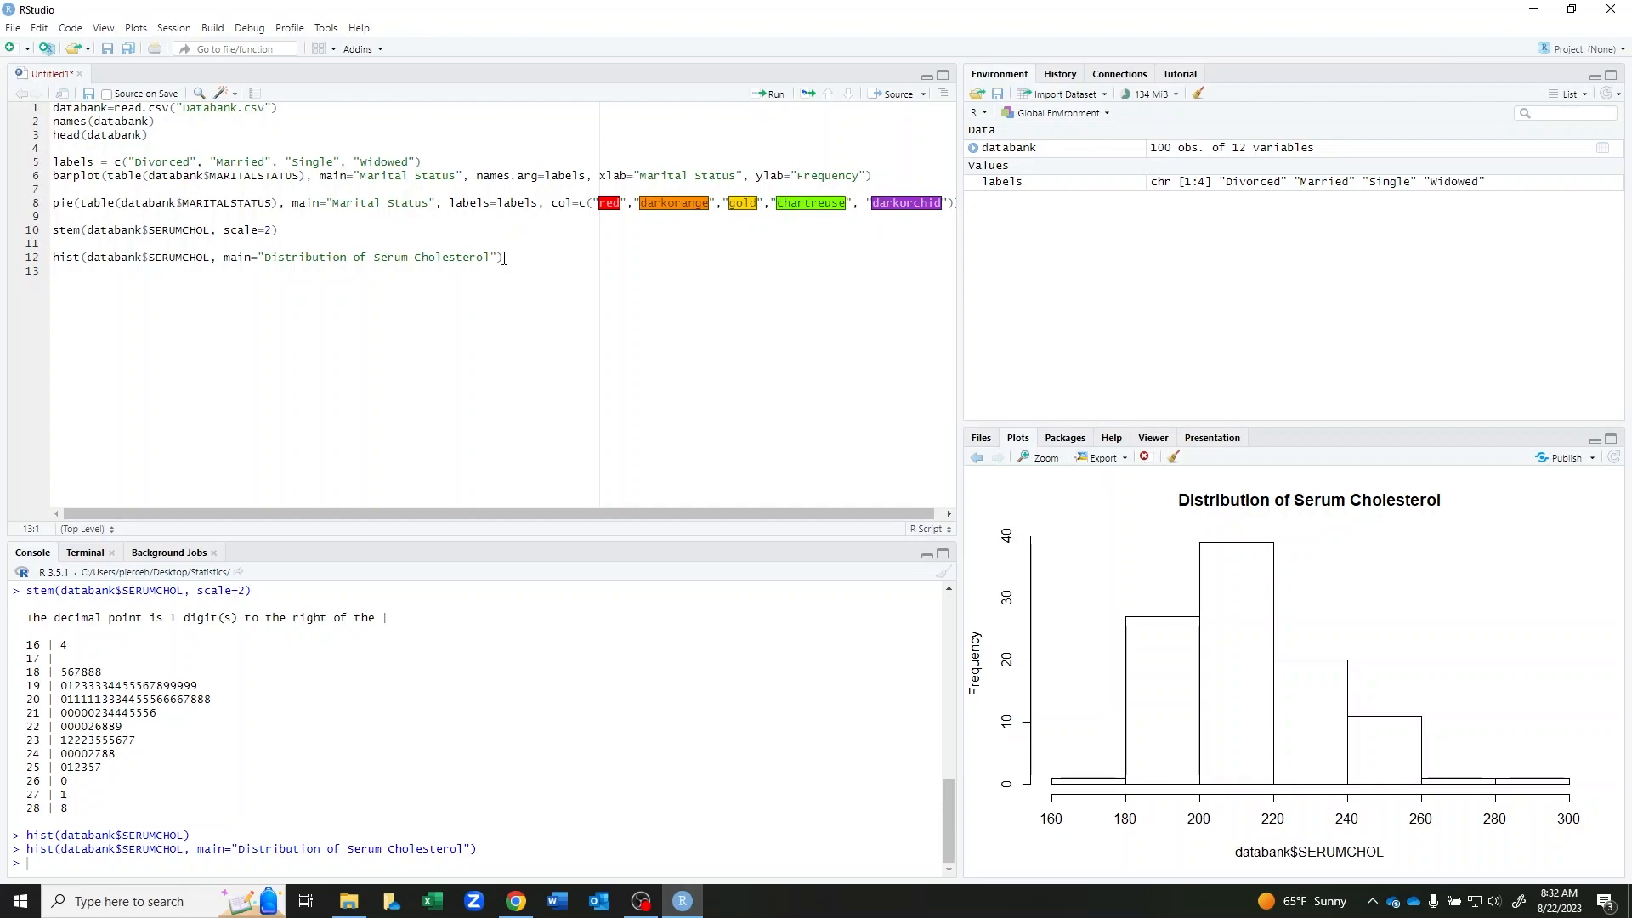
Add the x-axis label xlab="Serum Chlosterol" to the hist call and rerun it.
click(498, 256)
text(, xla)
text(b=")
text(Seru)
text(m C)
text(hloster)
text(ol",)
key(BackSpace)
key(BackSpace)
click(779, 94)
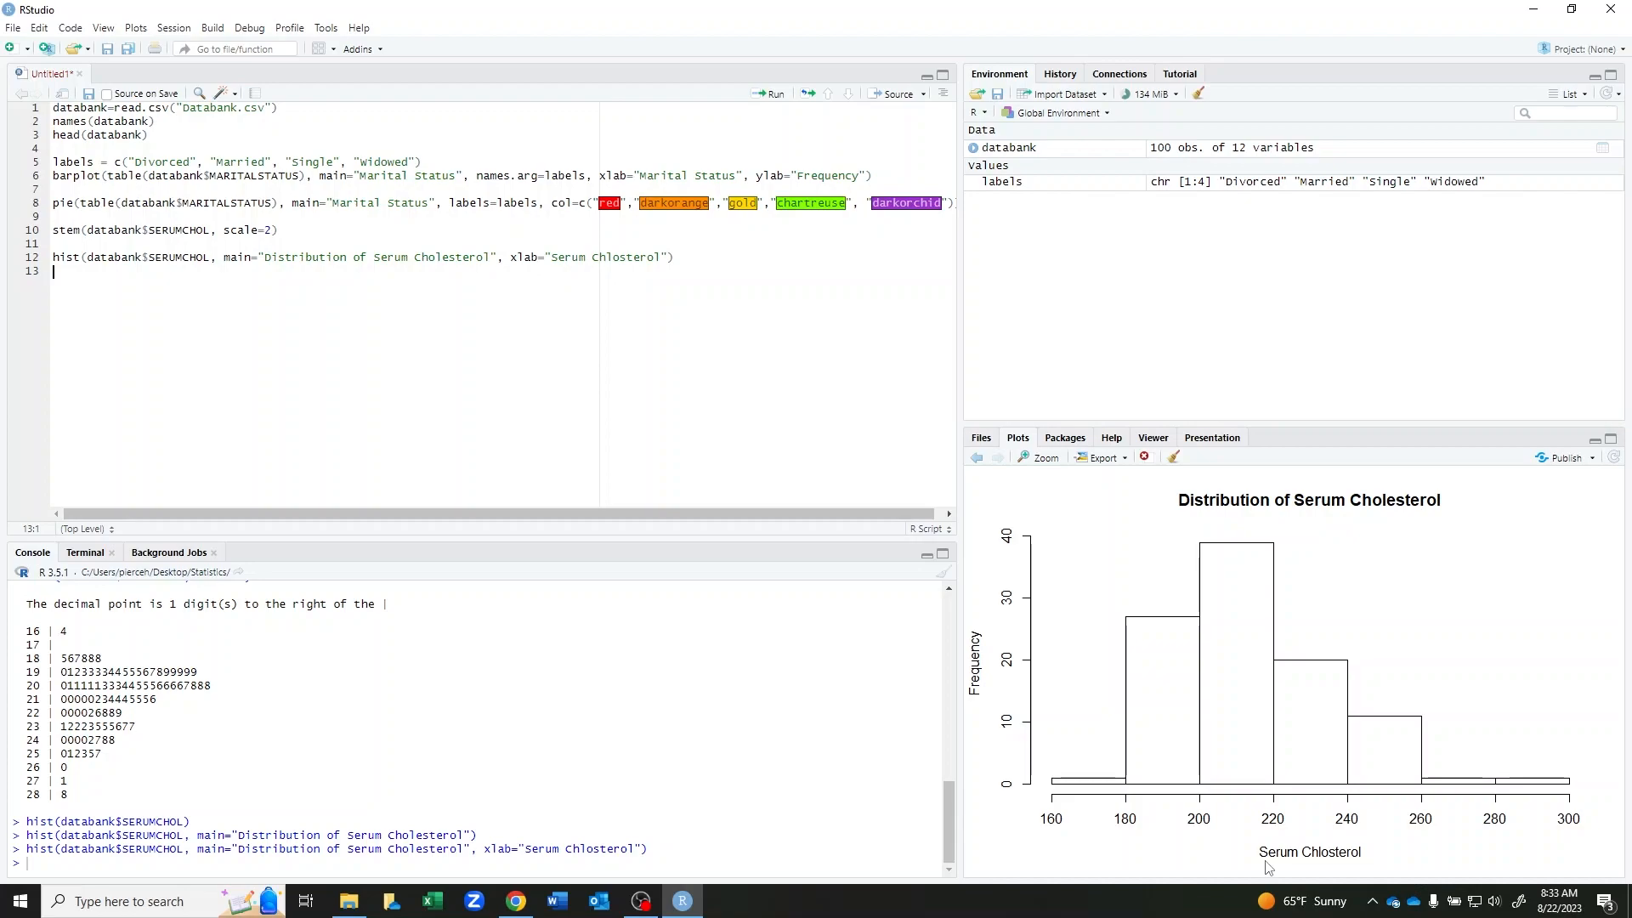
Correct the spelling of the hist call's xlab text to "Serum Cholesterol" and rerun it.
click(613, 257)
key(BackSpace)
key(BackSpace)
text(ole)
click(774, 95)
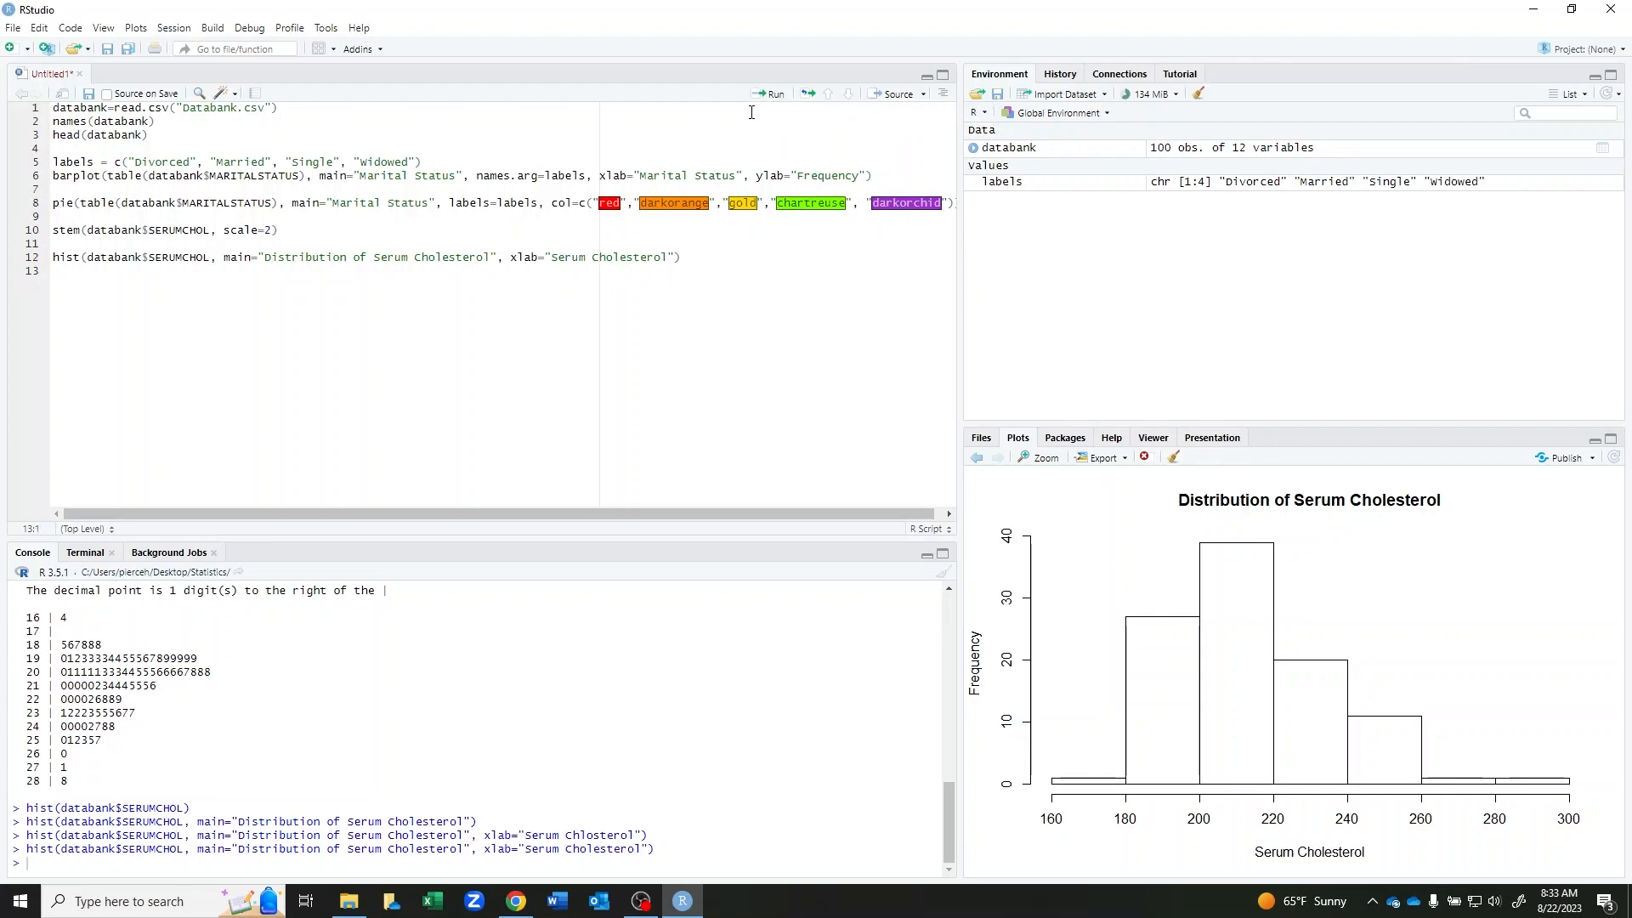
Add nclass=10 to the hist call and rerun it to change the number of histogram classes.
click(672, 258)
text(, nclass=10)
click(770, 95)
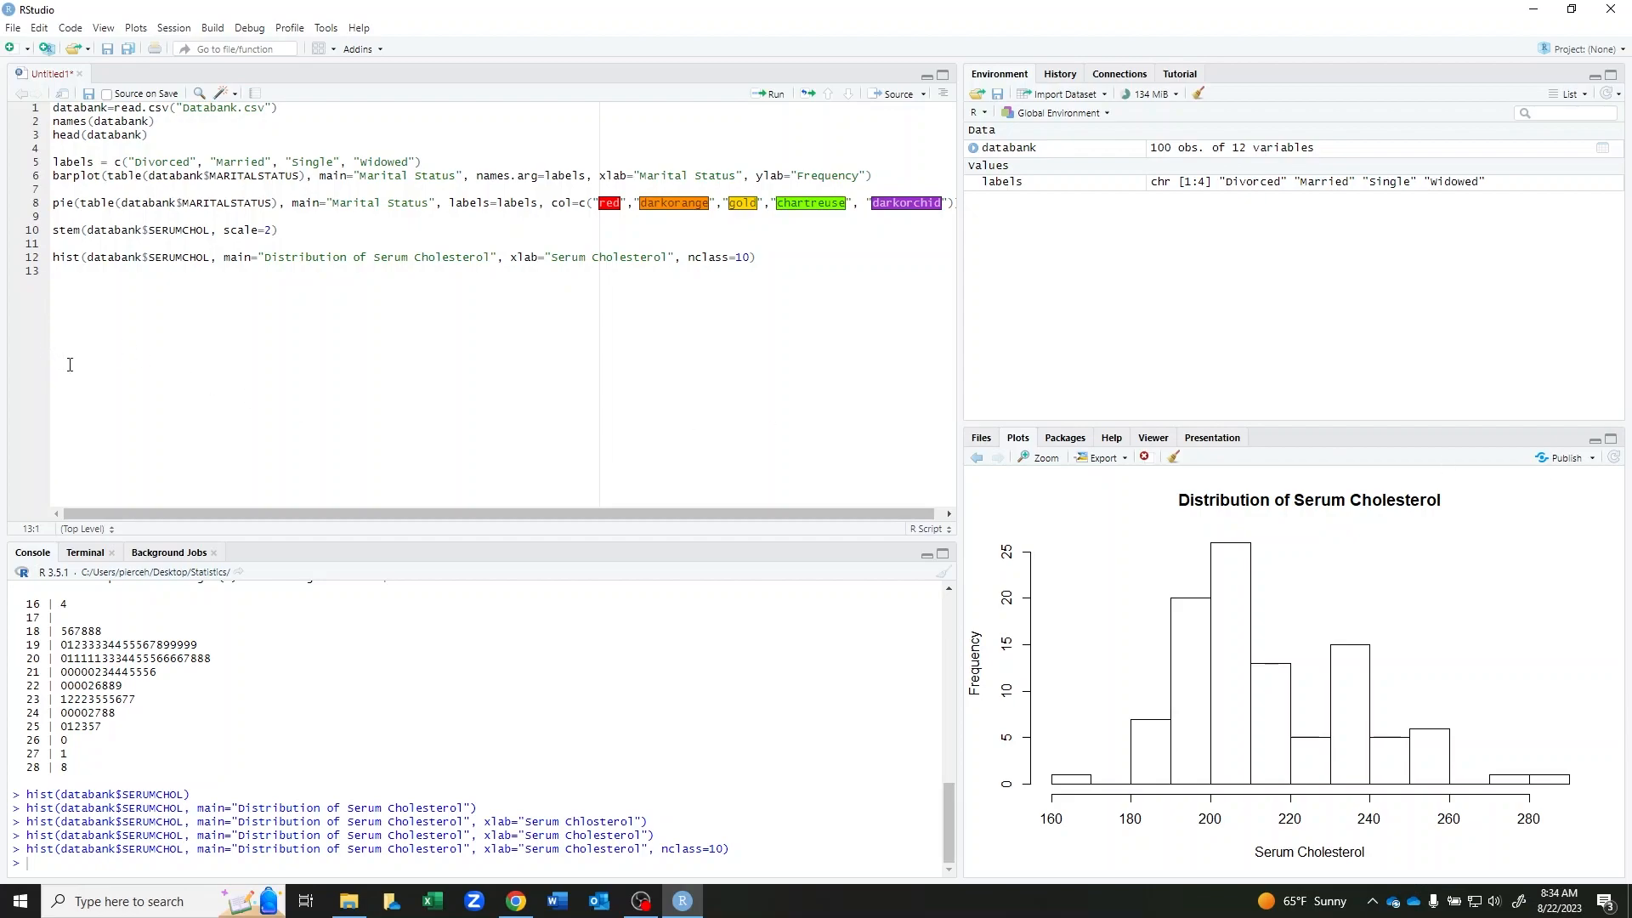
Write and run boxplot(databank$SERUMCHOL) on a new line below the histogram call.
key(Return)
text(boxplot()
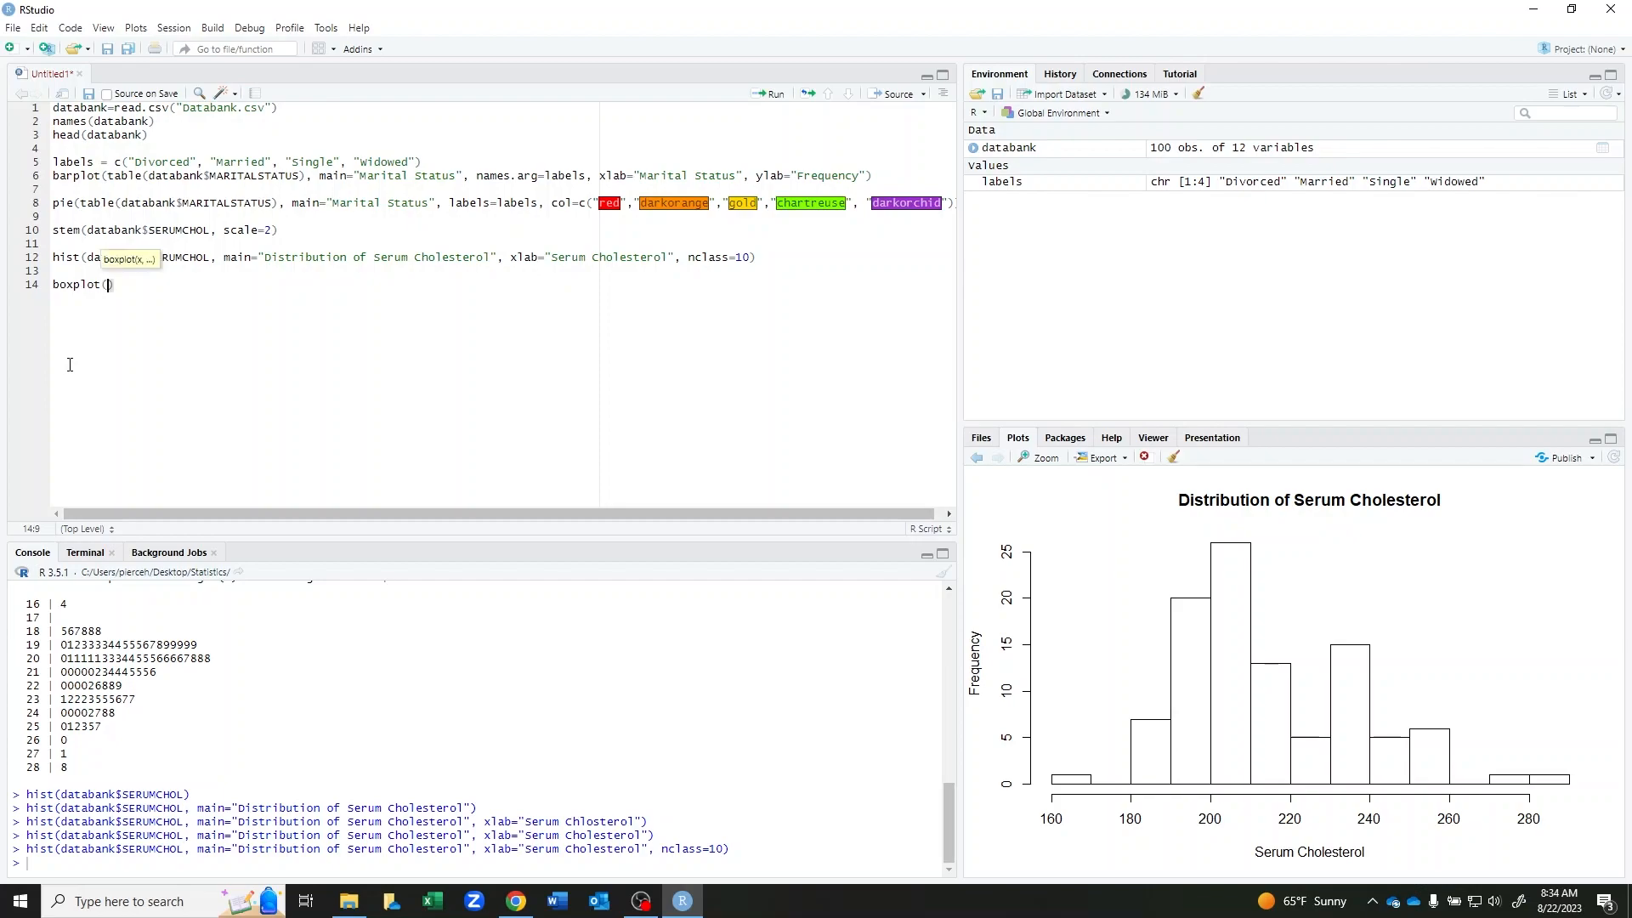
text(datab)
key(Tab)
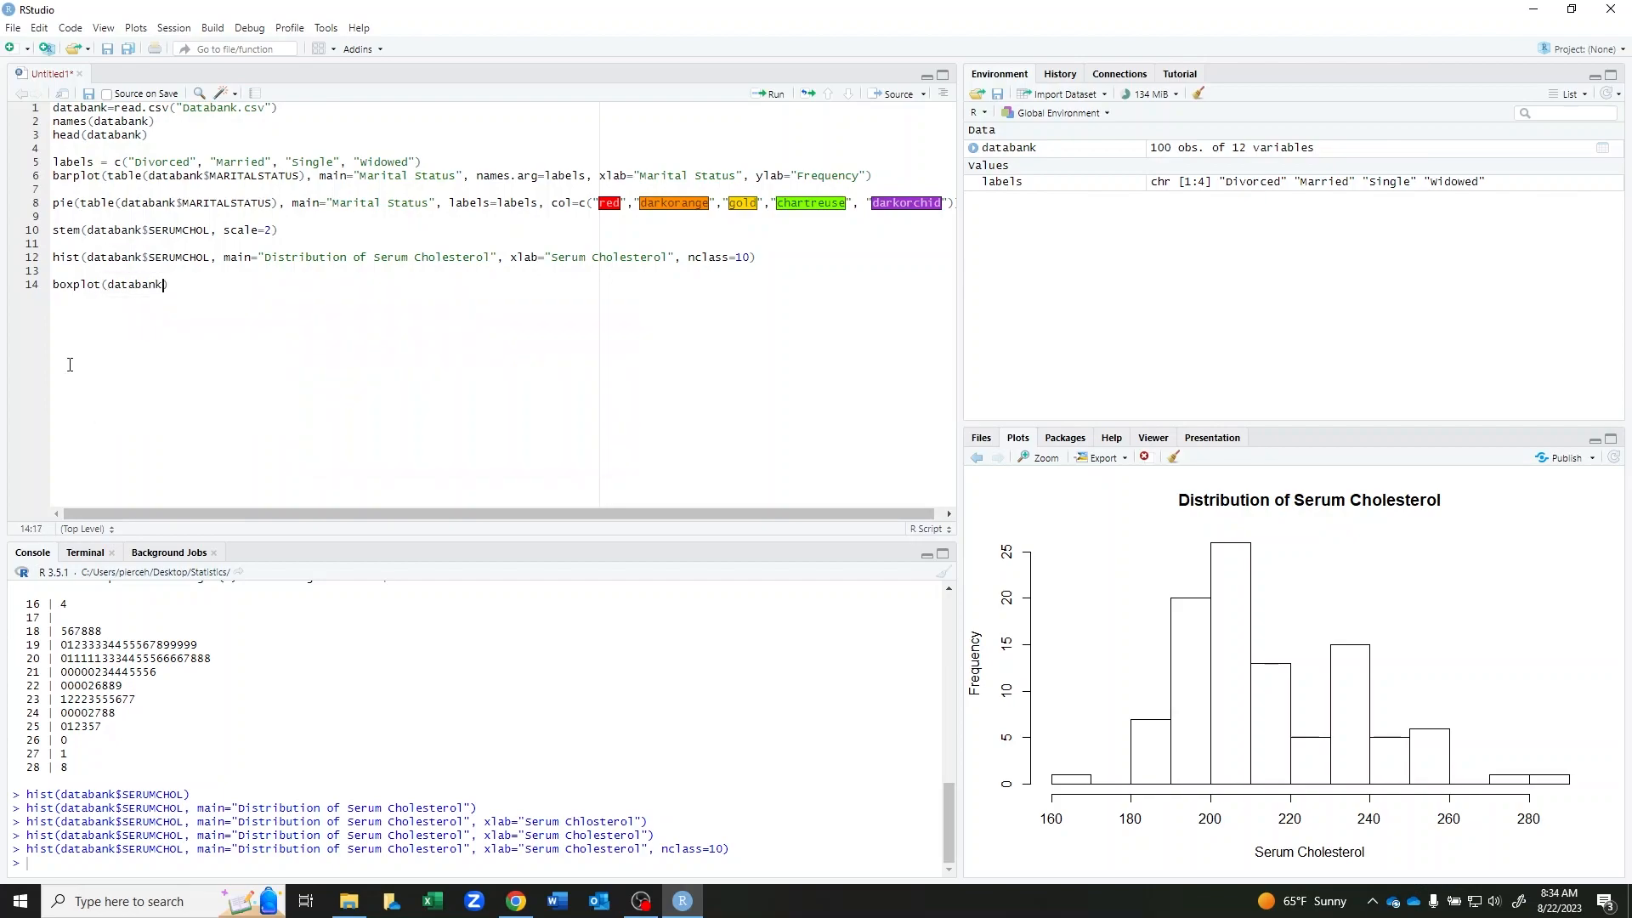
text($)
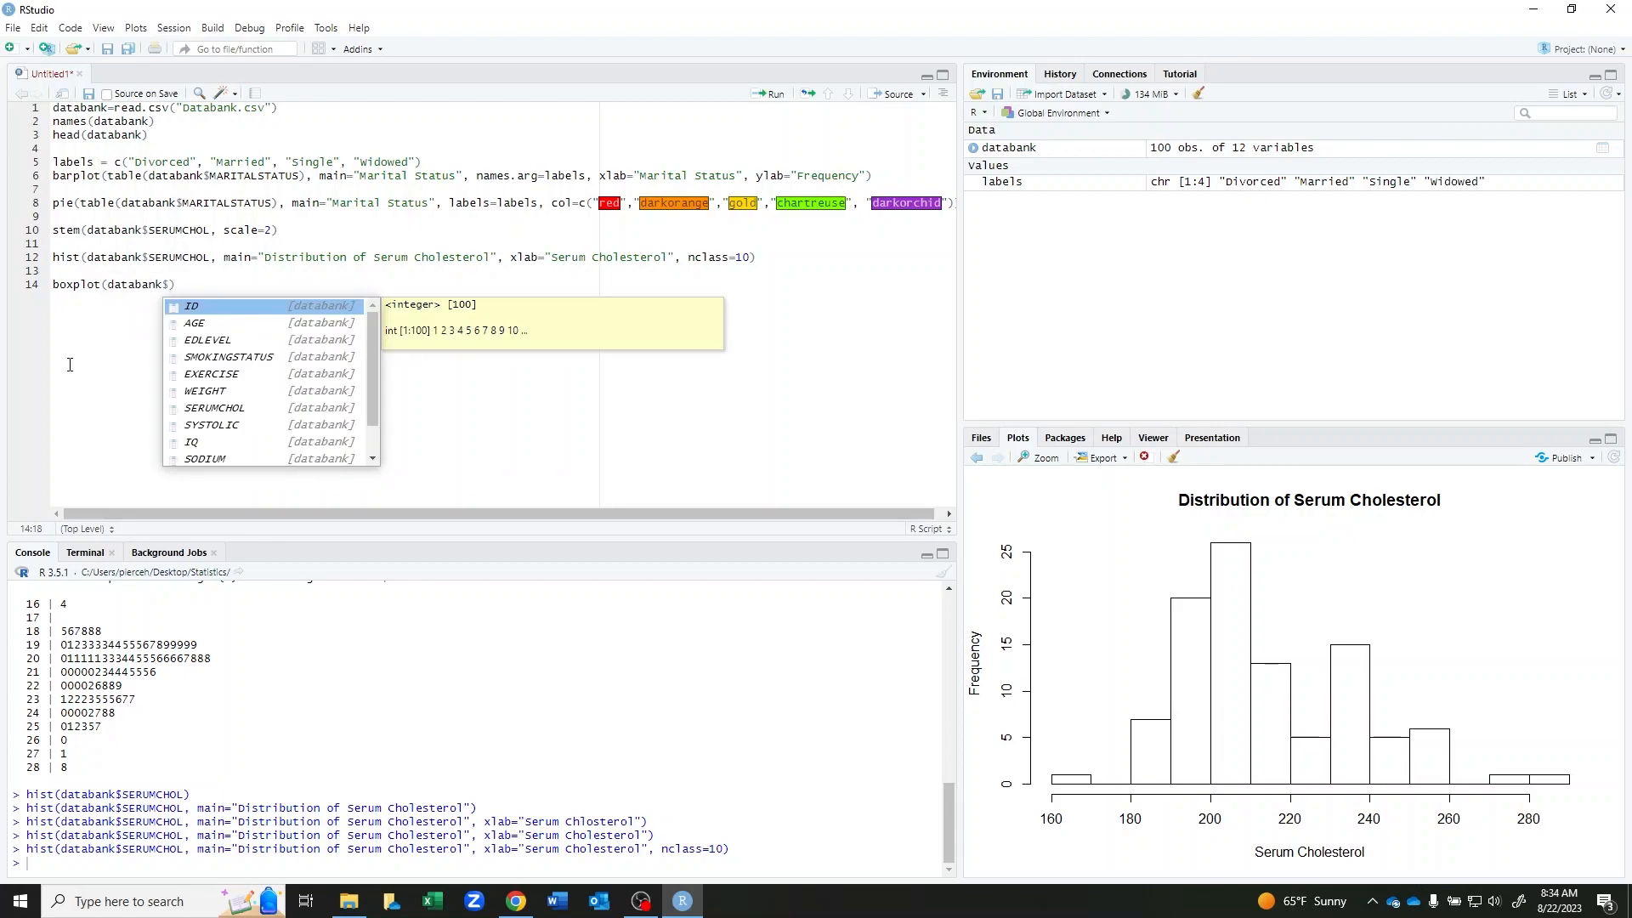
click(221, 408)
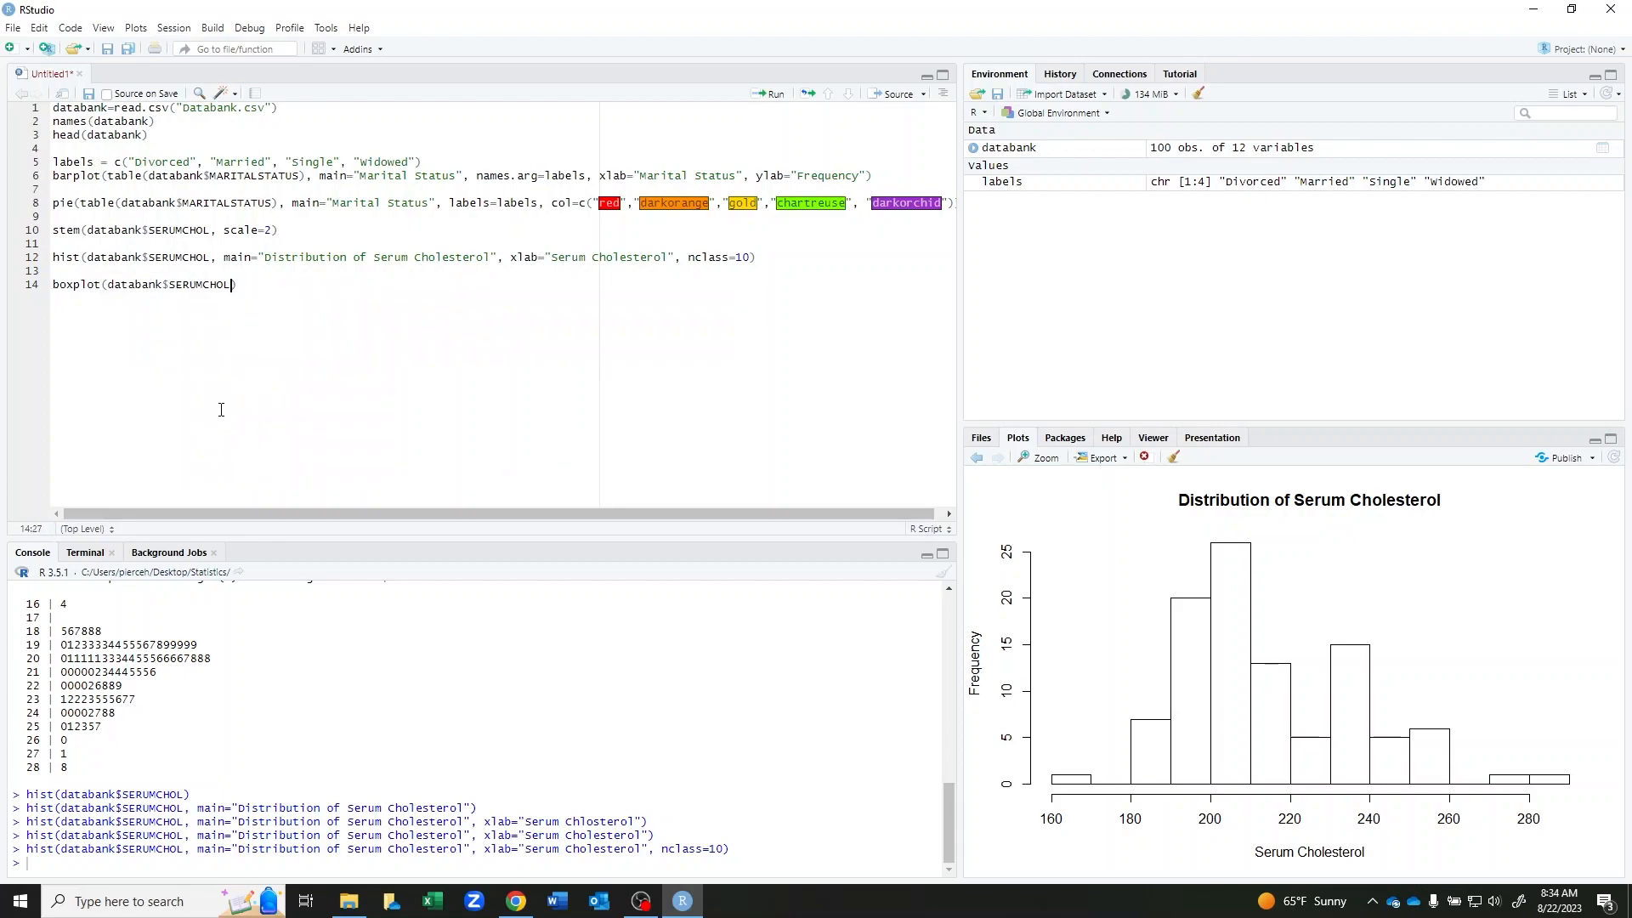
click(777, 101)
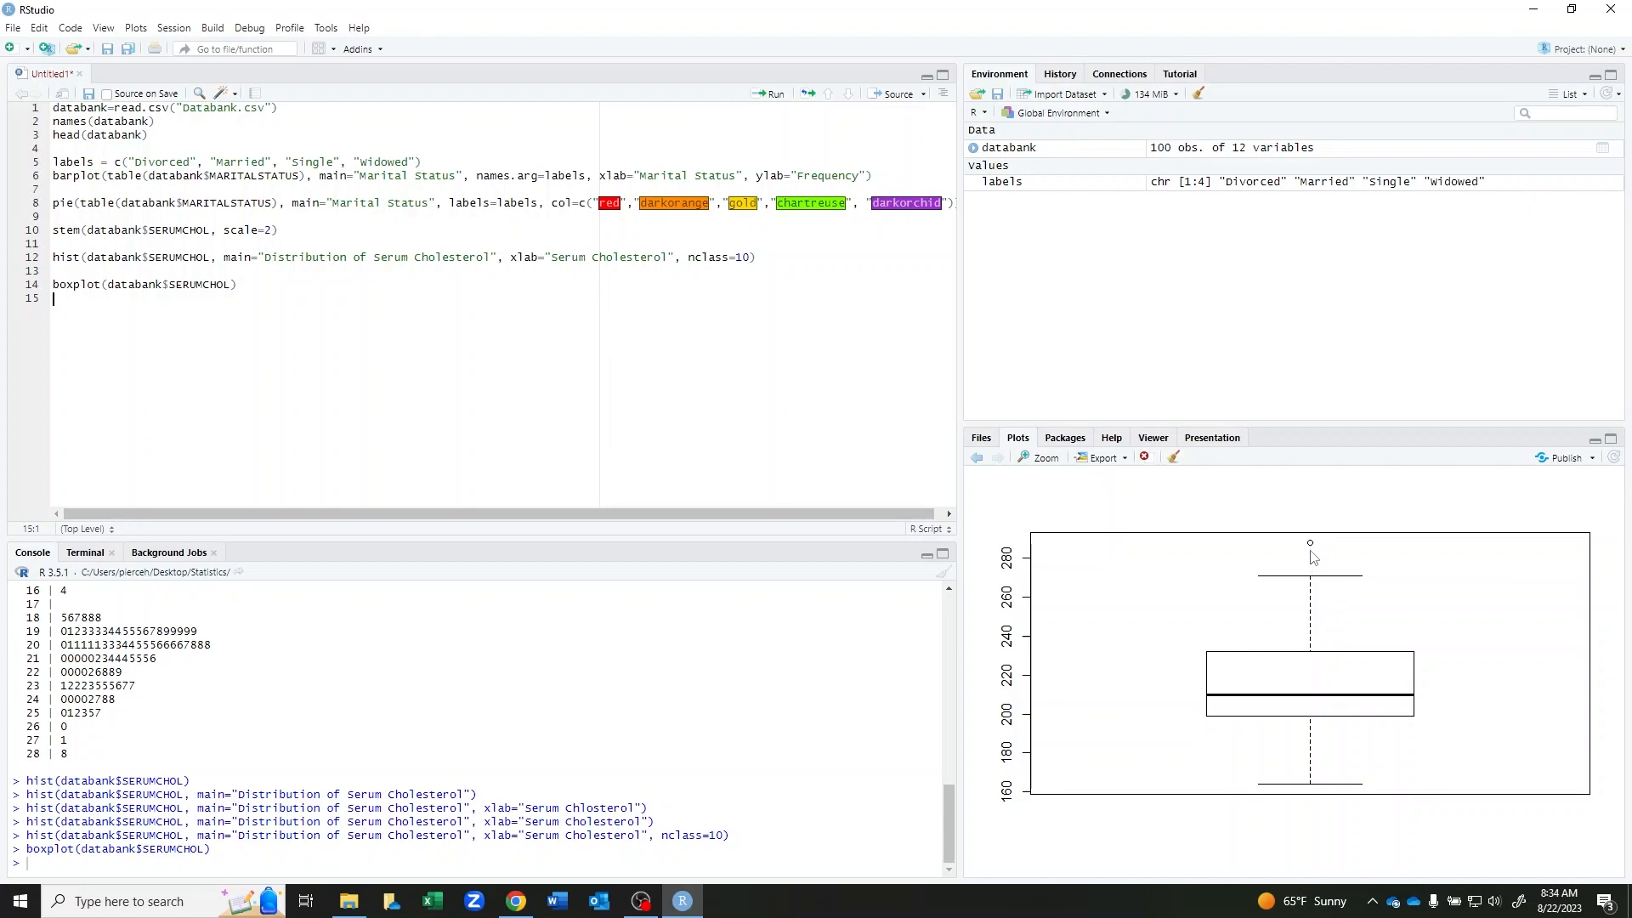
Add main="Distribution of Serum Cholesterol" to the boxplot call and rerun it.
click(226, 284)
text(, main=")
key(BackSpace)
text("Distri)
text(bution of Se)
text(rum Cho)
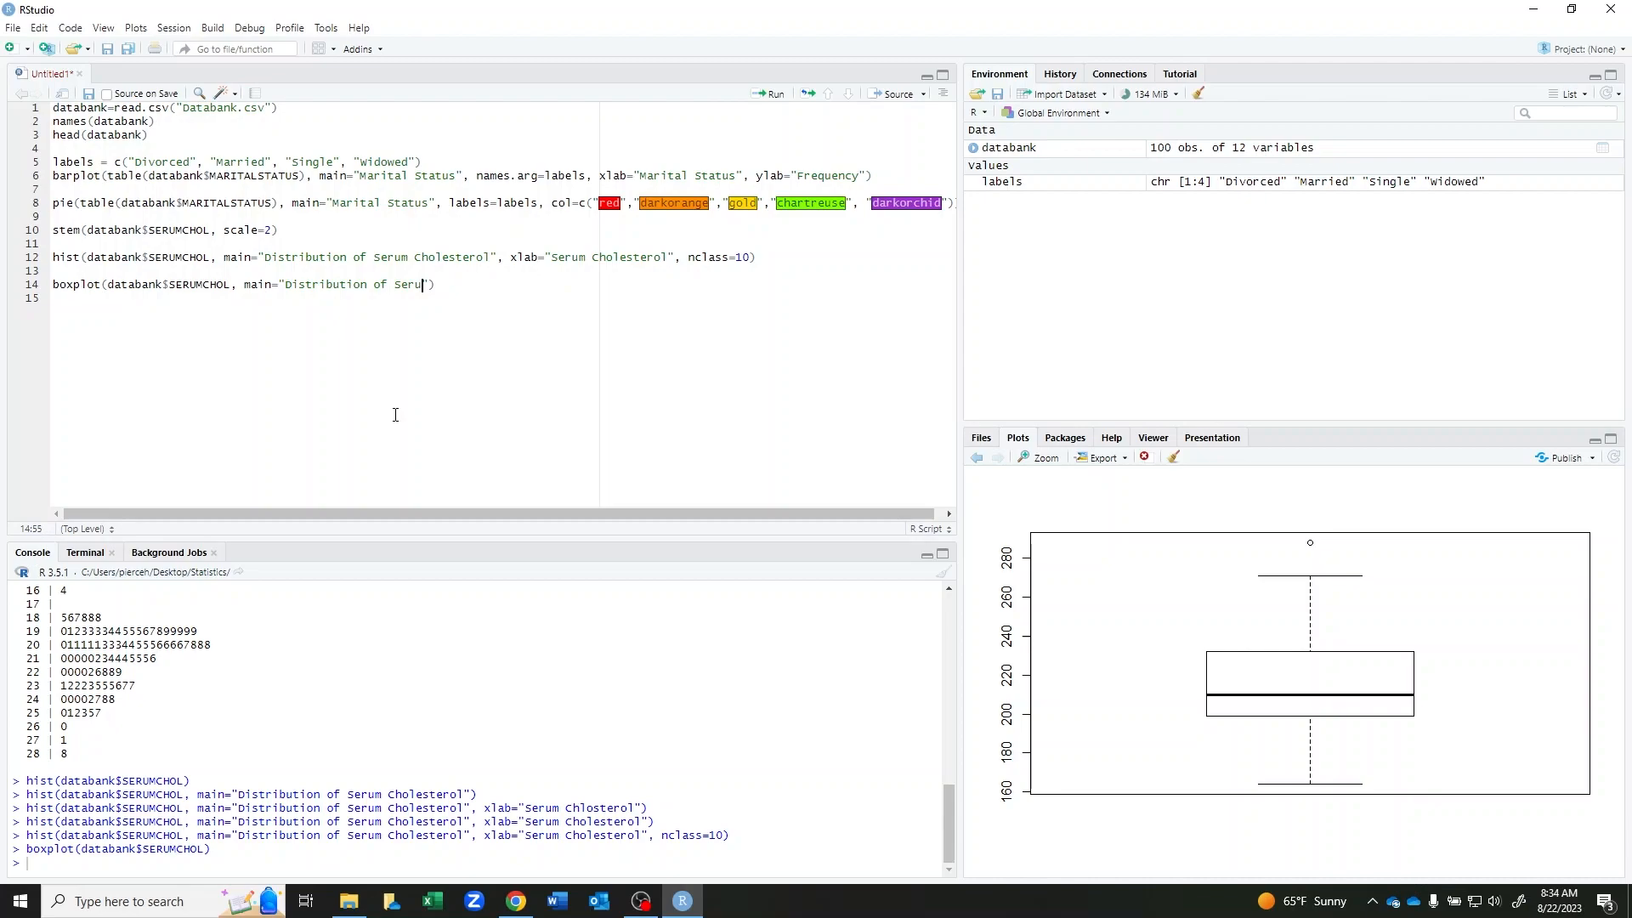
text(lesterol)
click(771, 94)
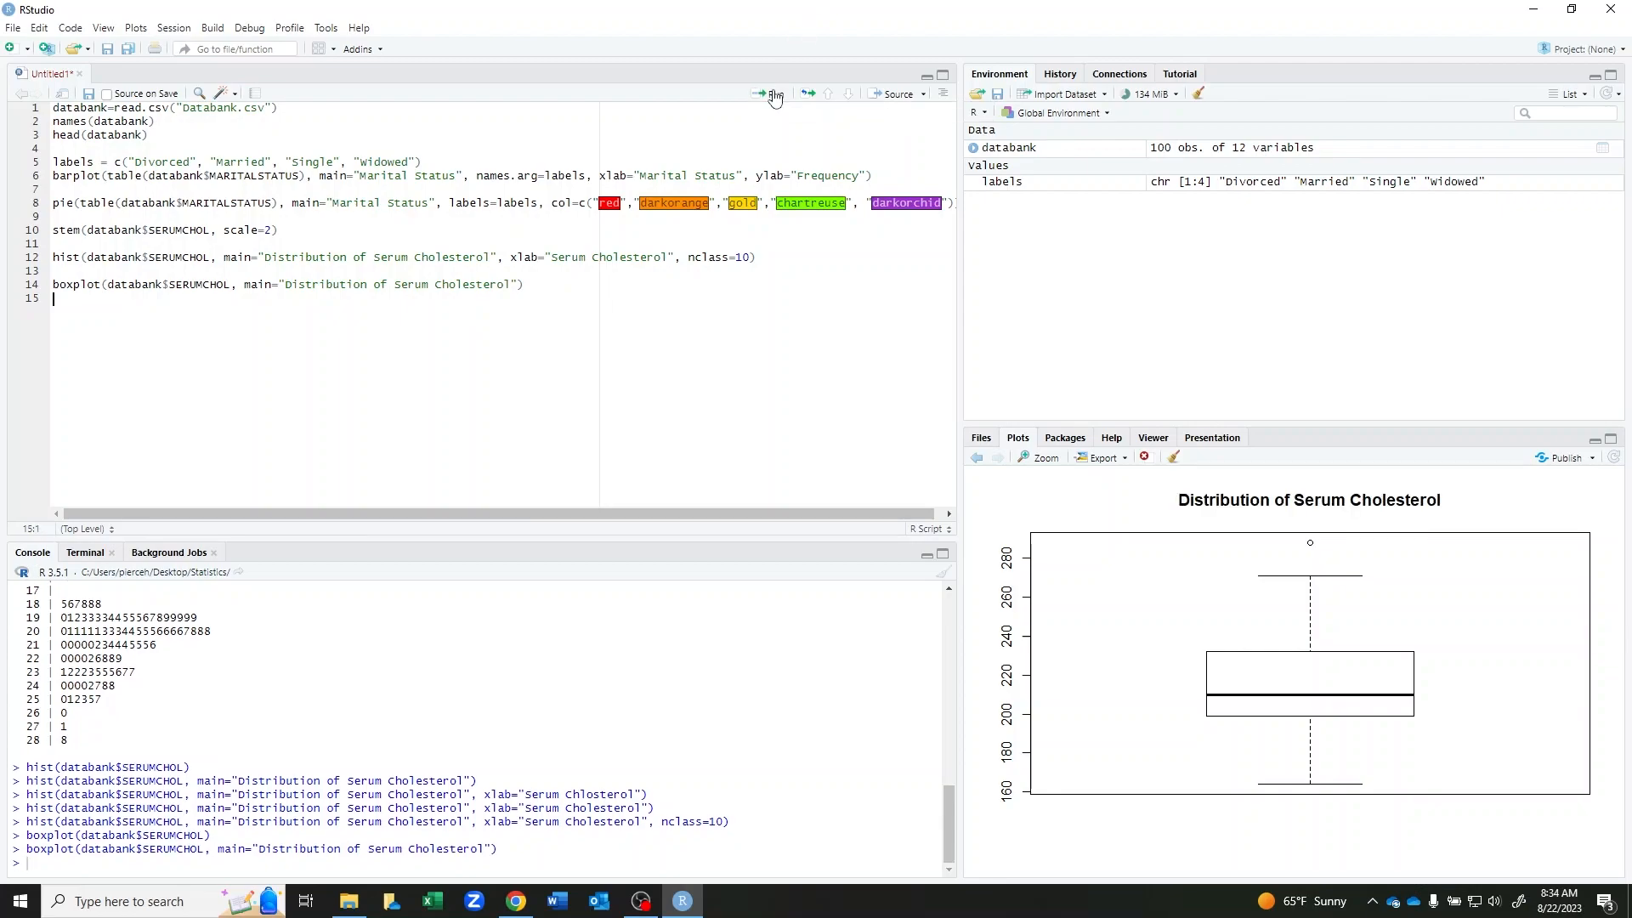
Add the y-axis label ylab="Serum Cholesterol" to the boxplot call and rerun it.
click(521, 285)
text(, ylab="Serum Cholesterol)
click(771, 96)
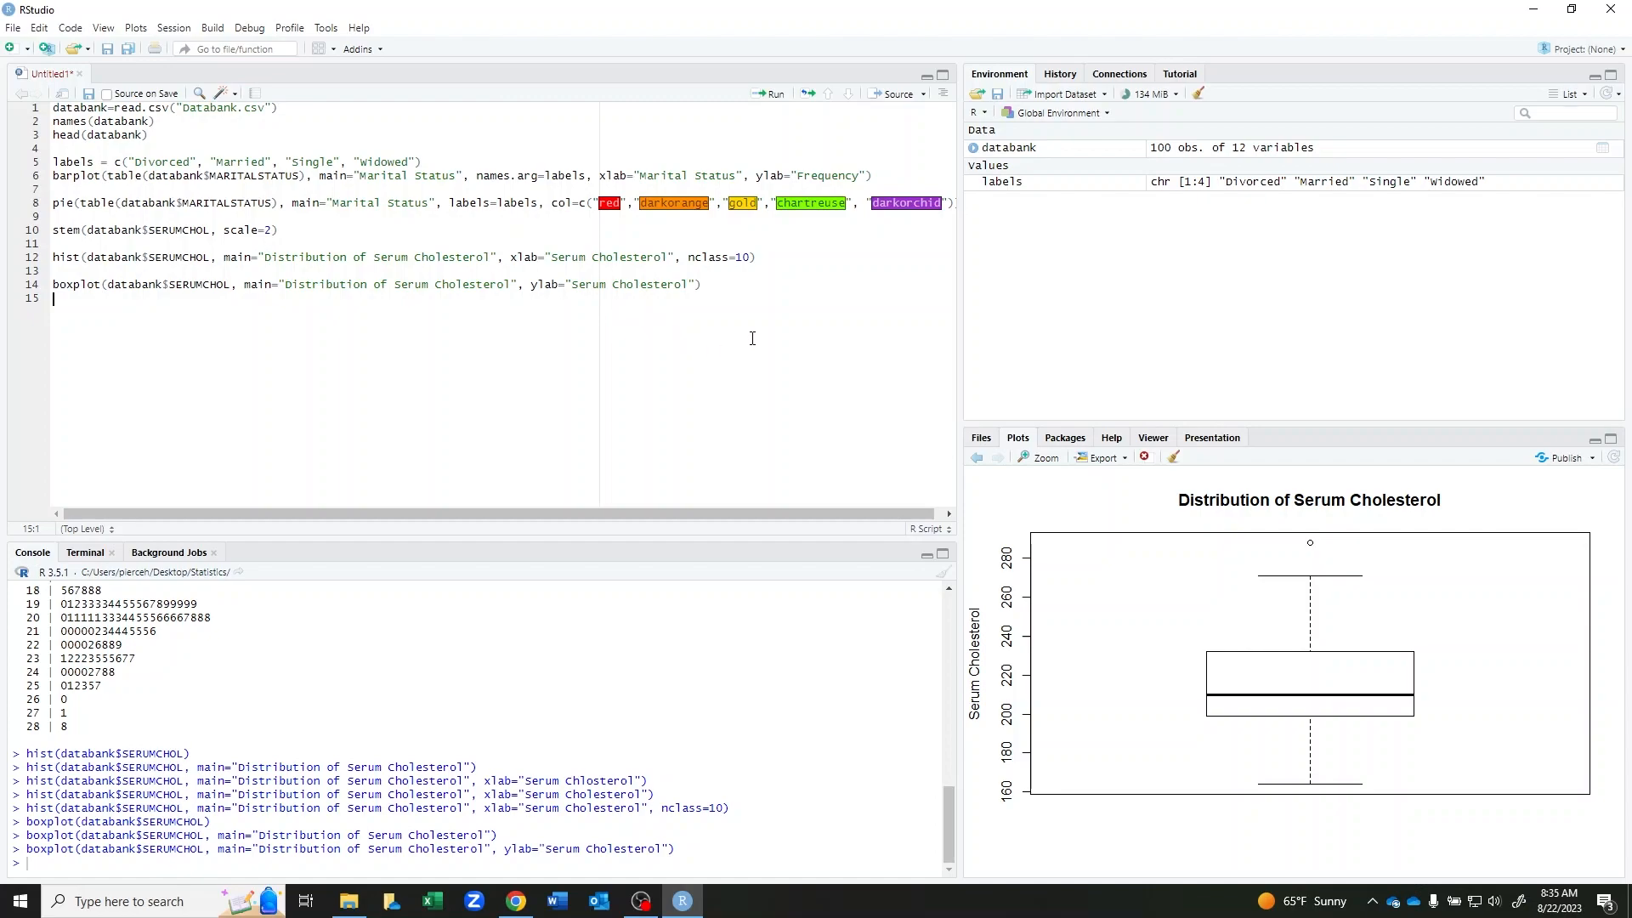
Write and run fivenum(databank$SERUMCHOL) below the boxplot call to compute the five-number summary.
key(Return)
text(fivenu)
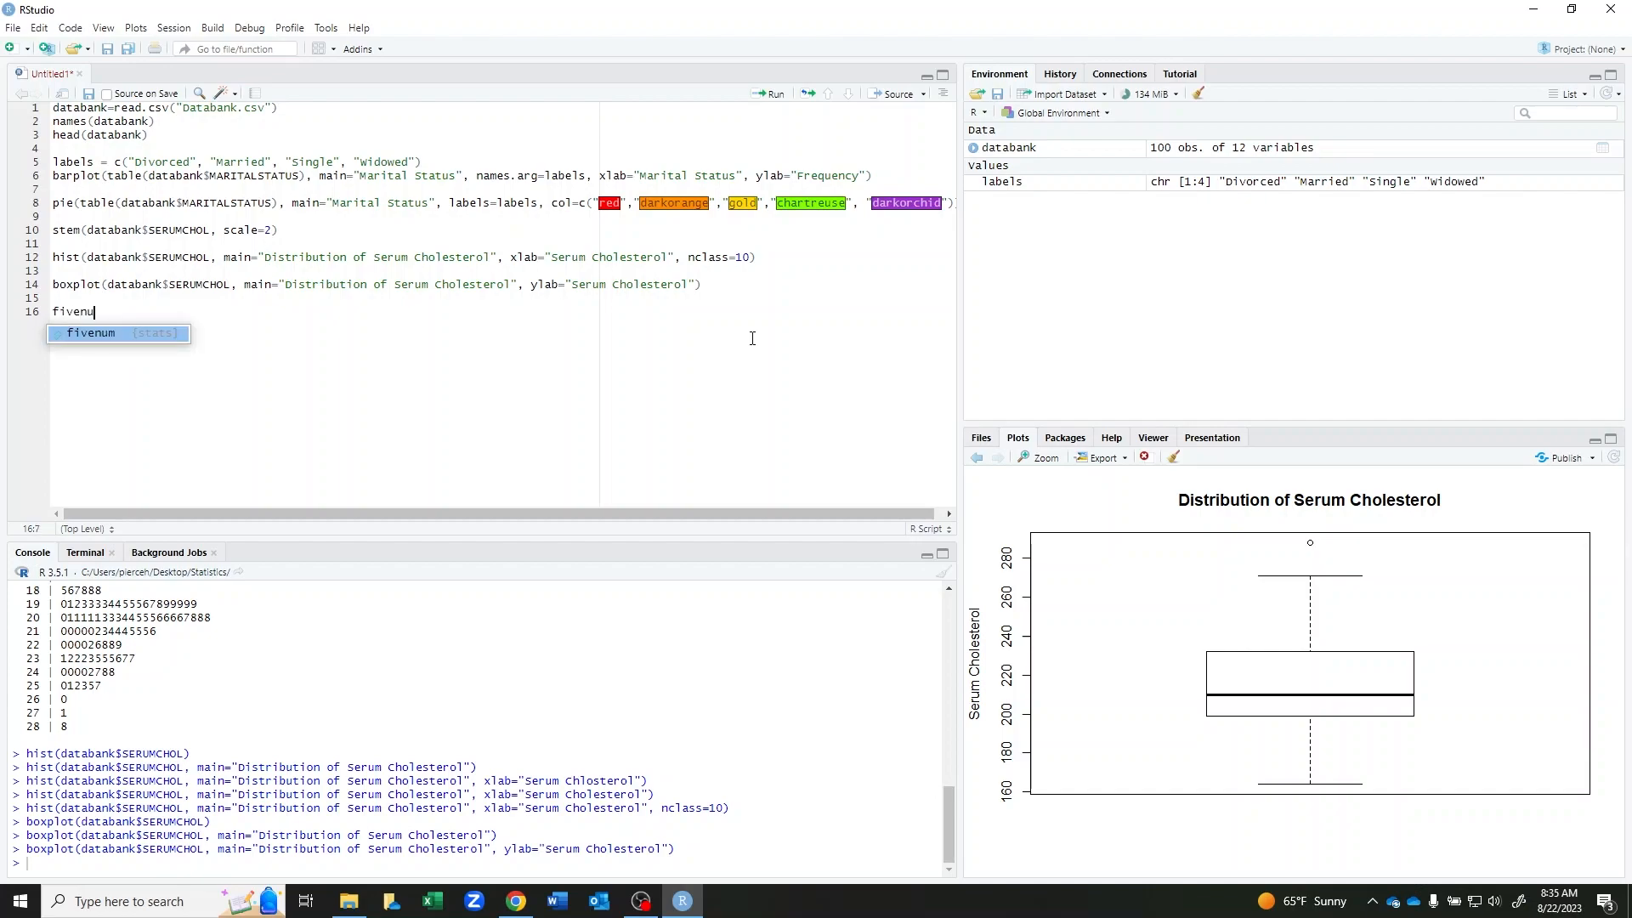
text(m(data)
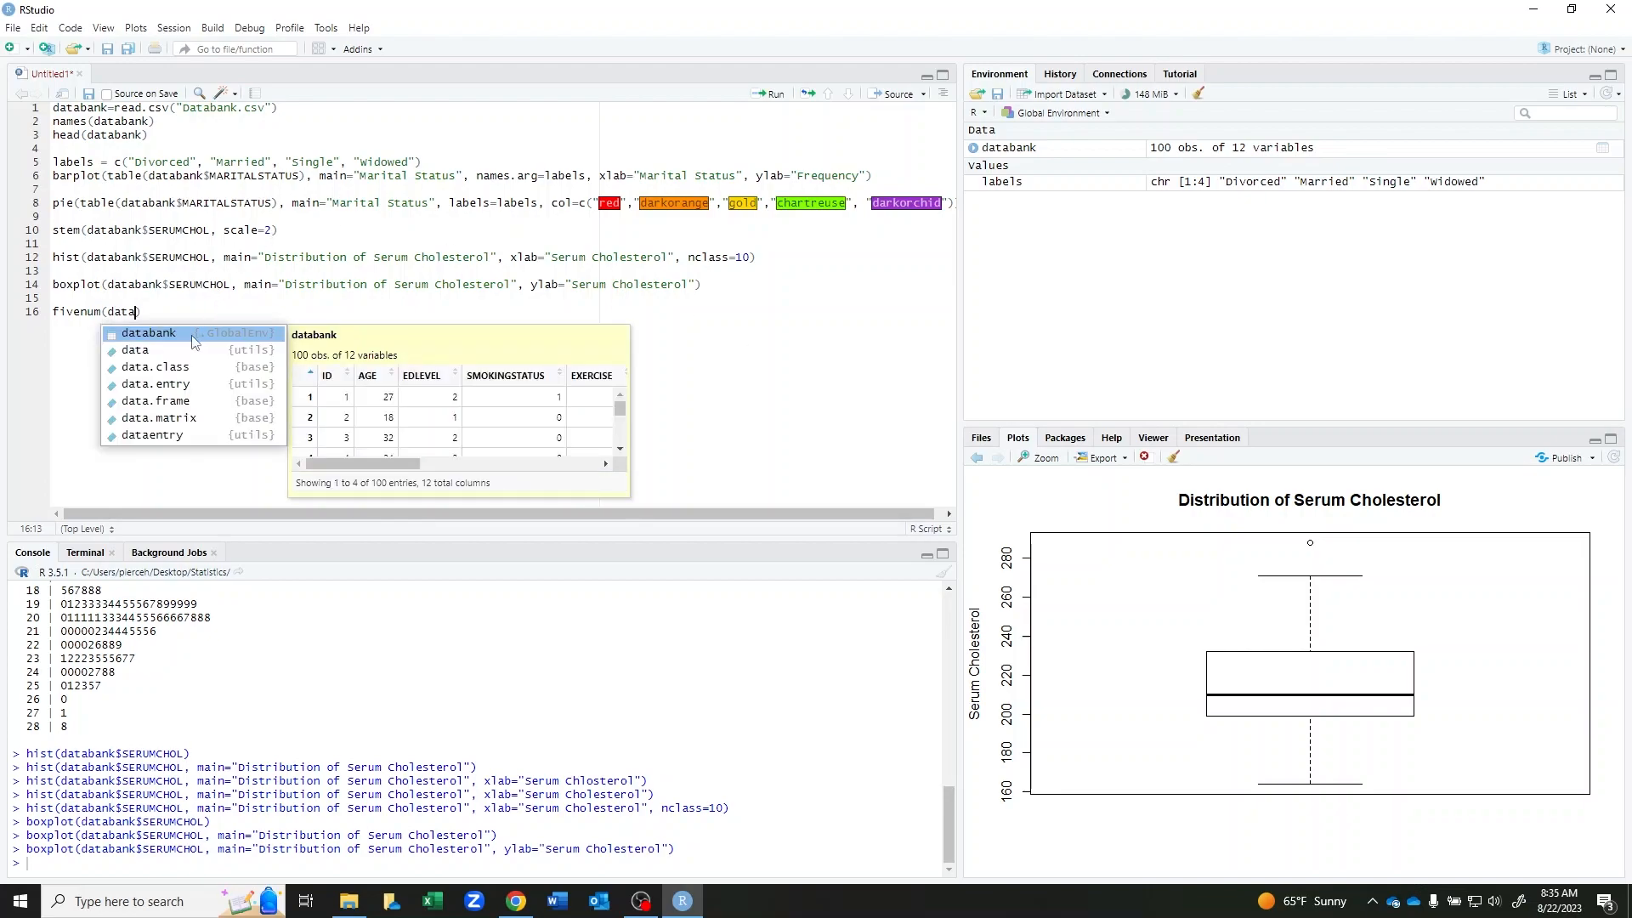
click(192, 334)
text($)
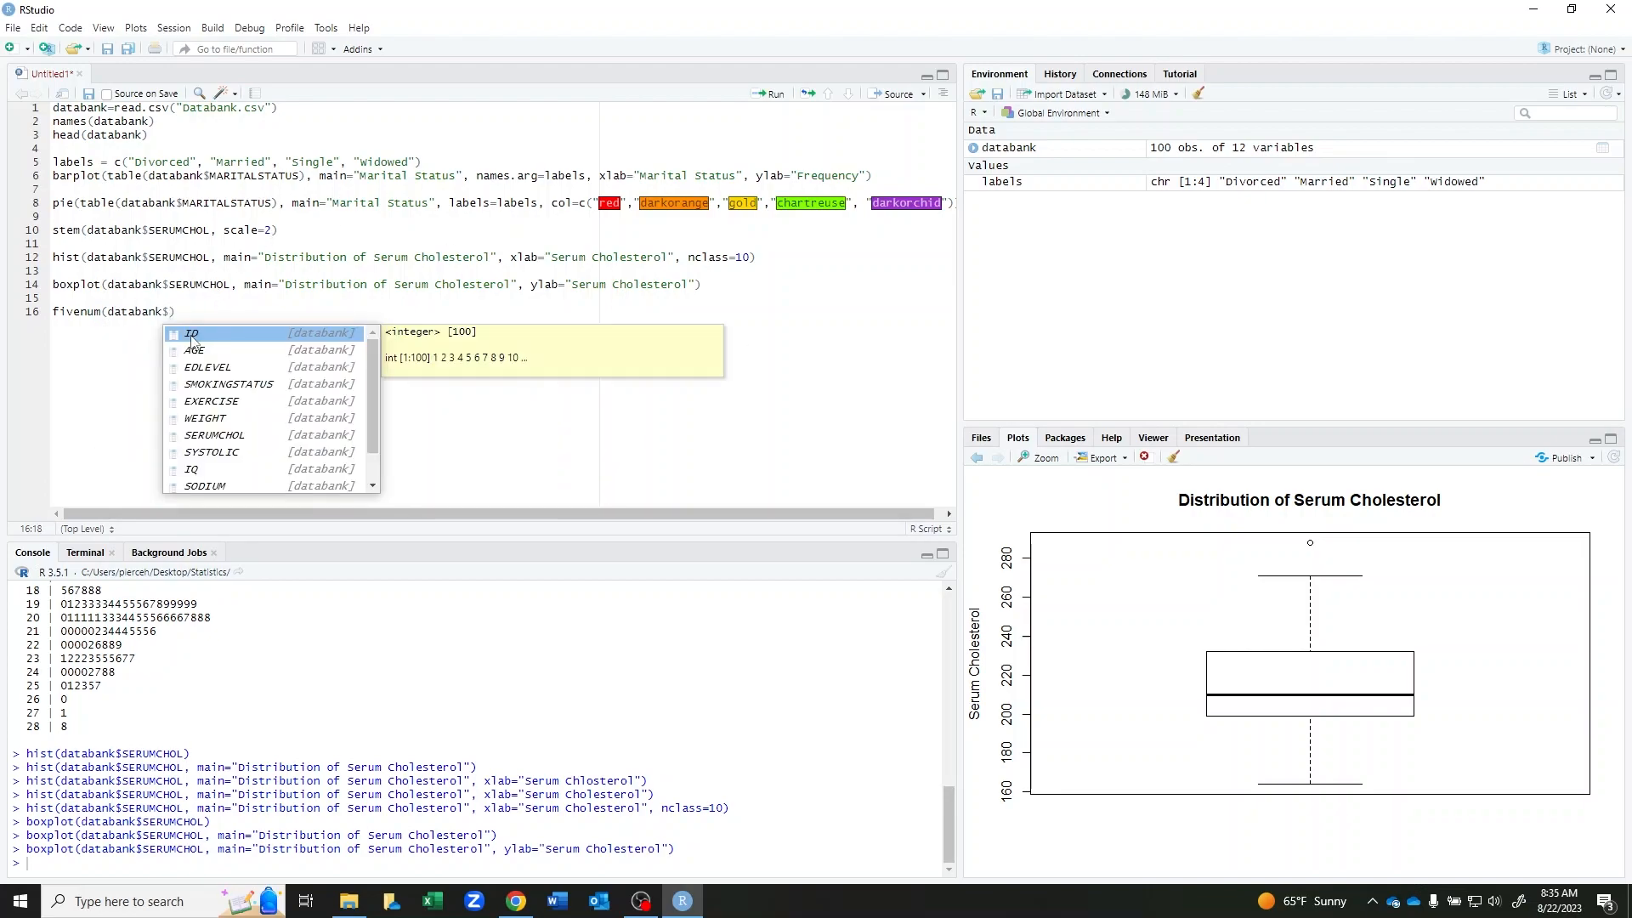
click(234, 438)
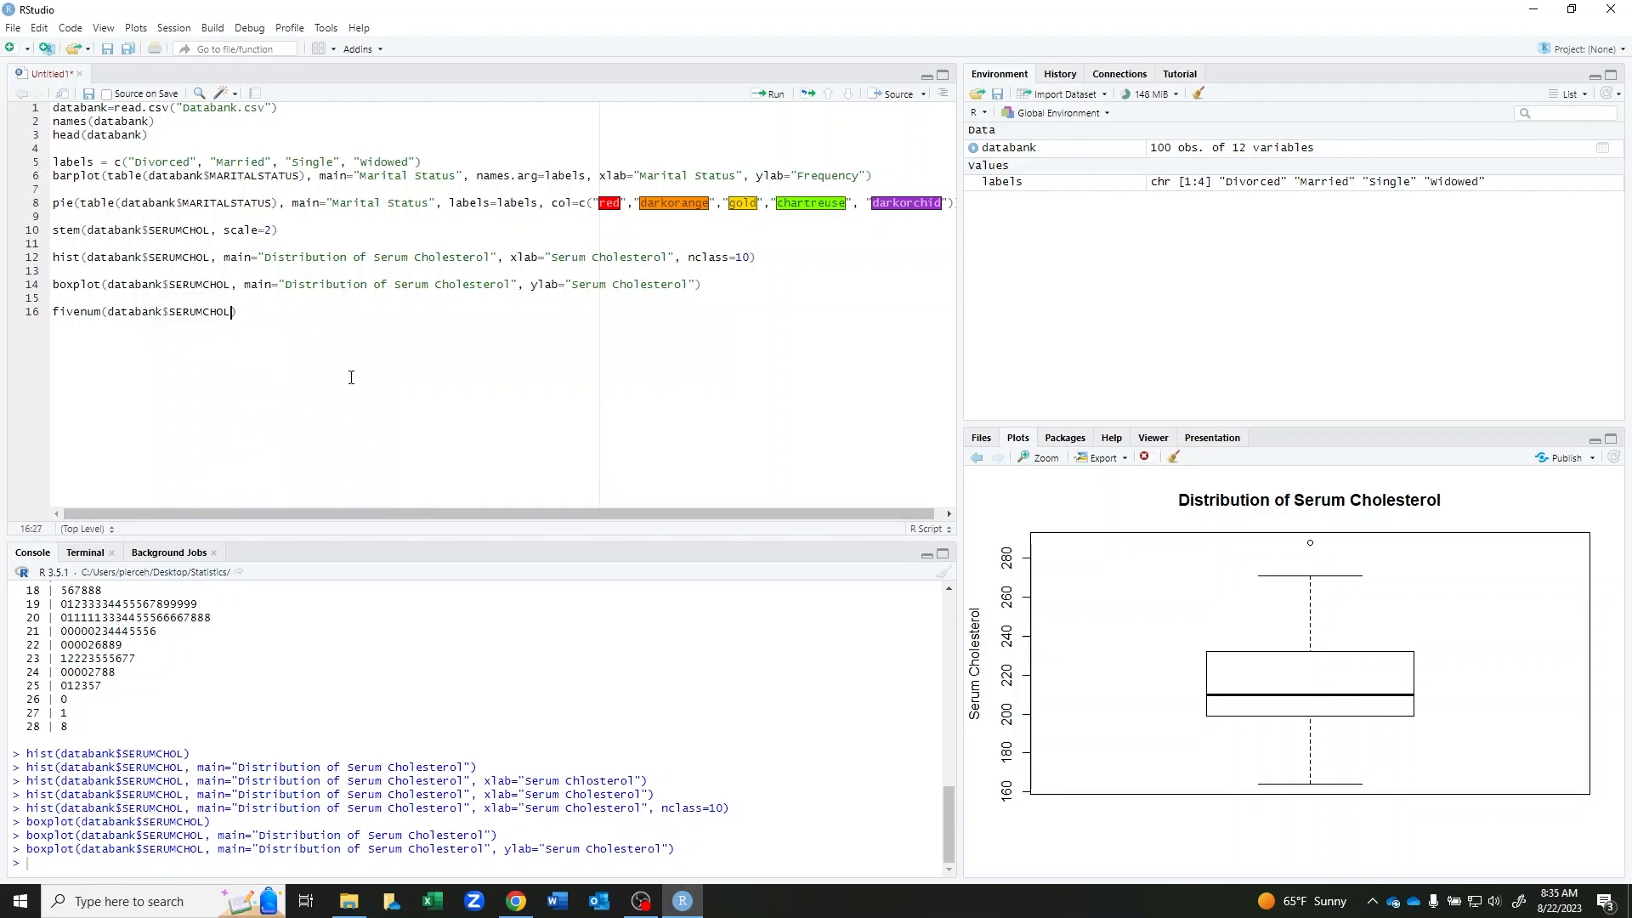
click(769, 93)
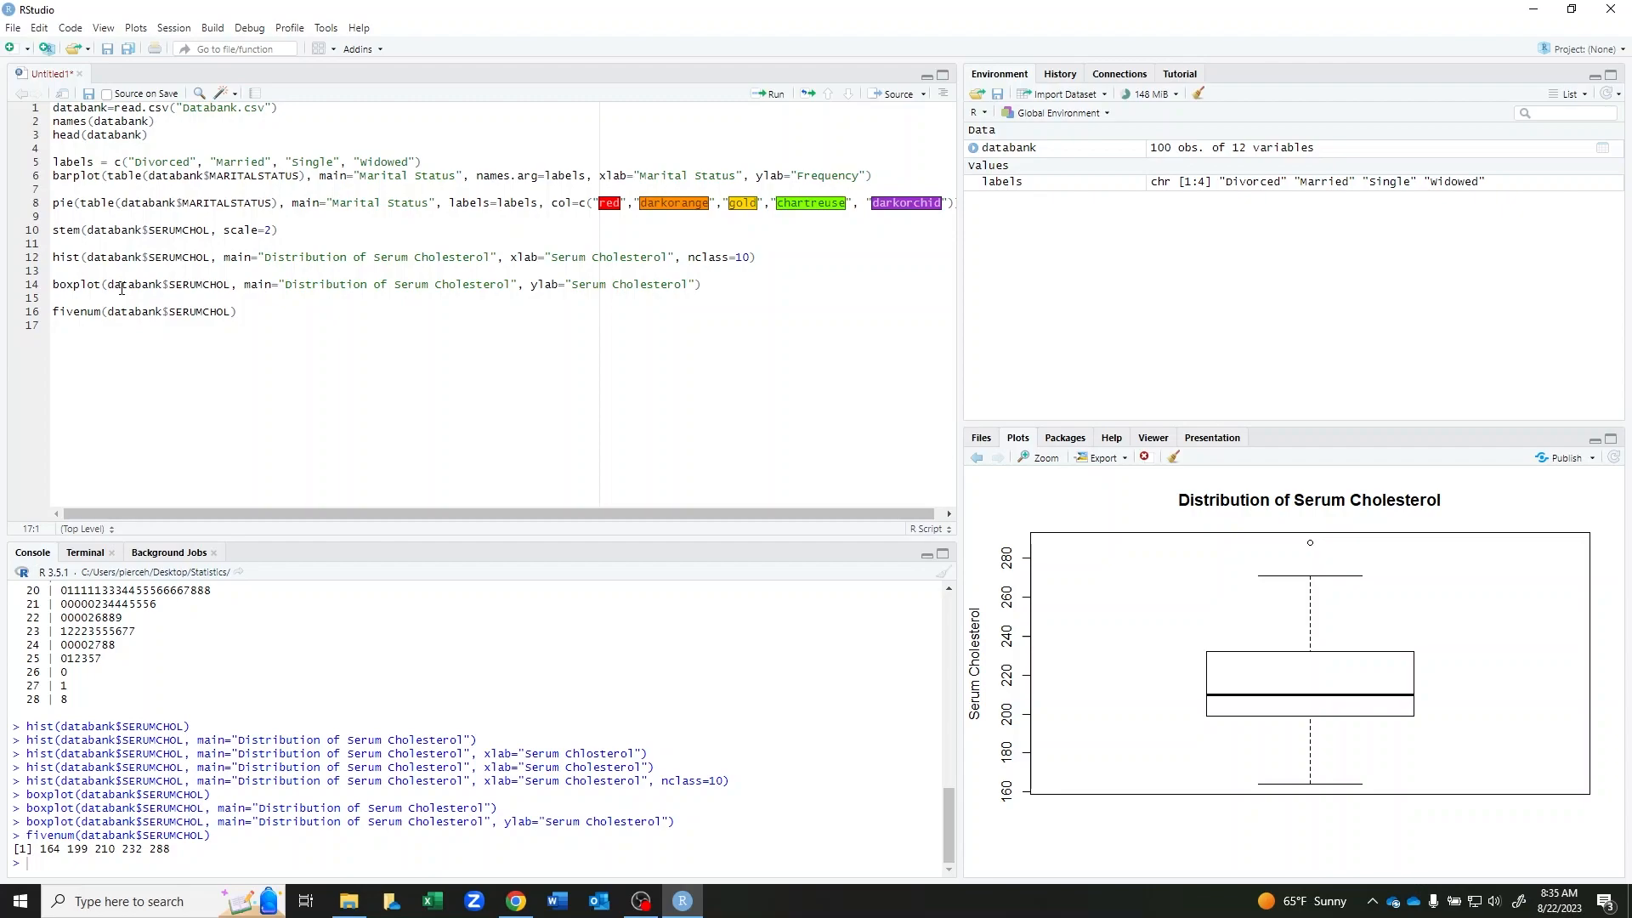
Write and run summary(databank$SERUMCHOL) on the line below the fivenum call.
text(summar(datab)
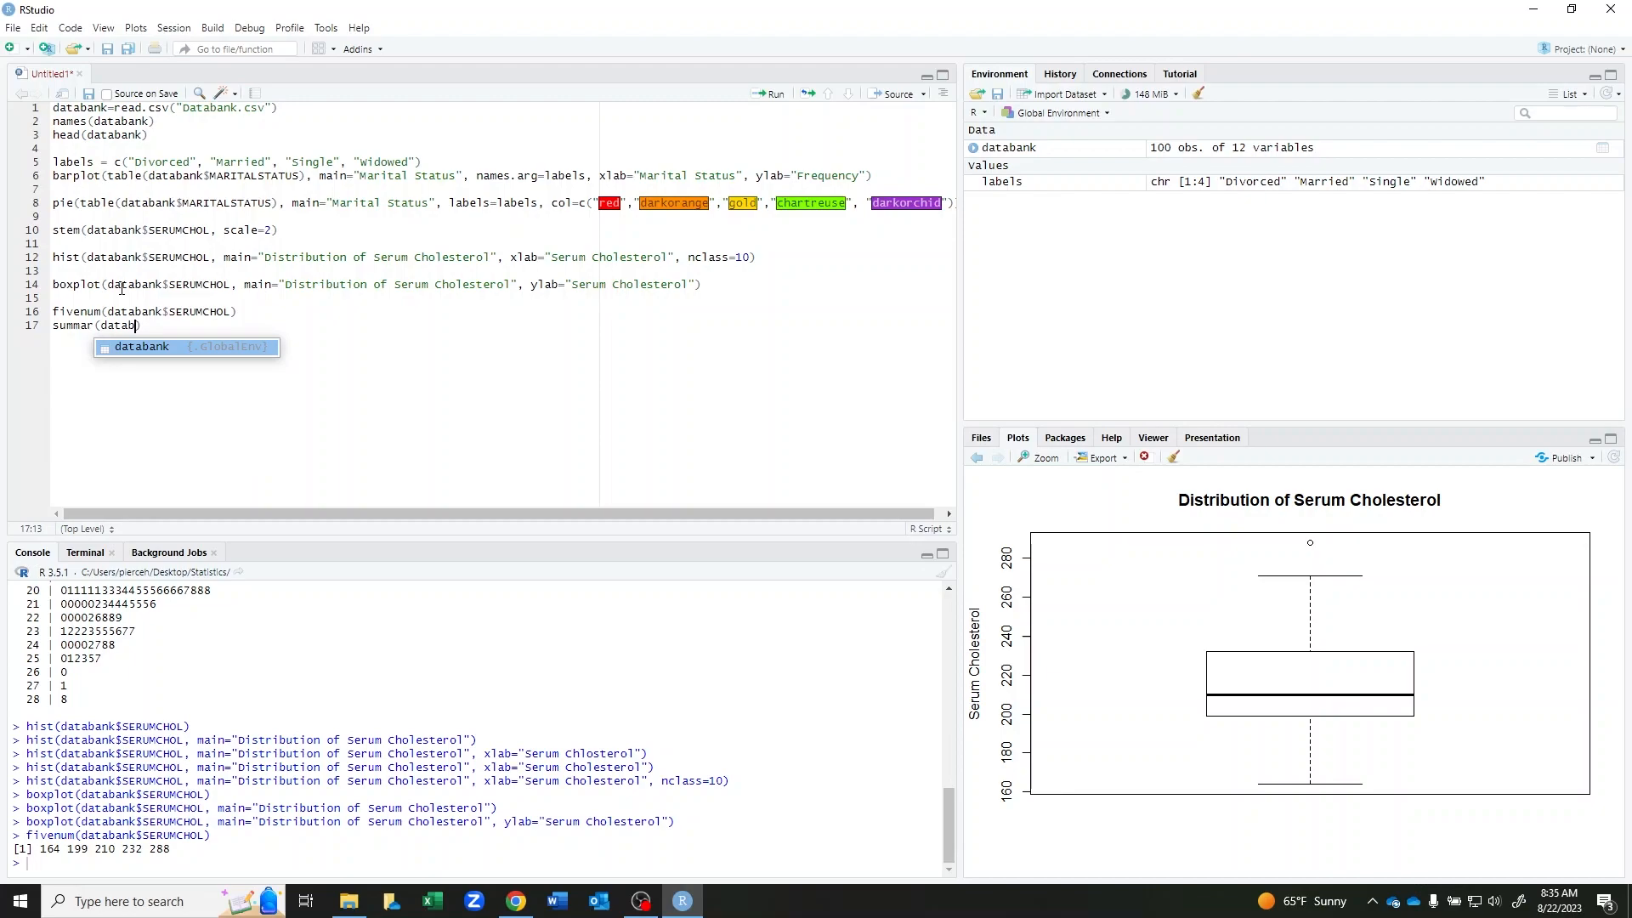
key(Tab)
text($)
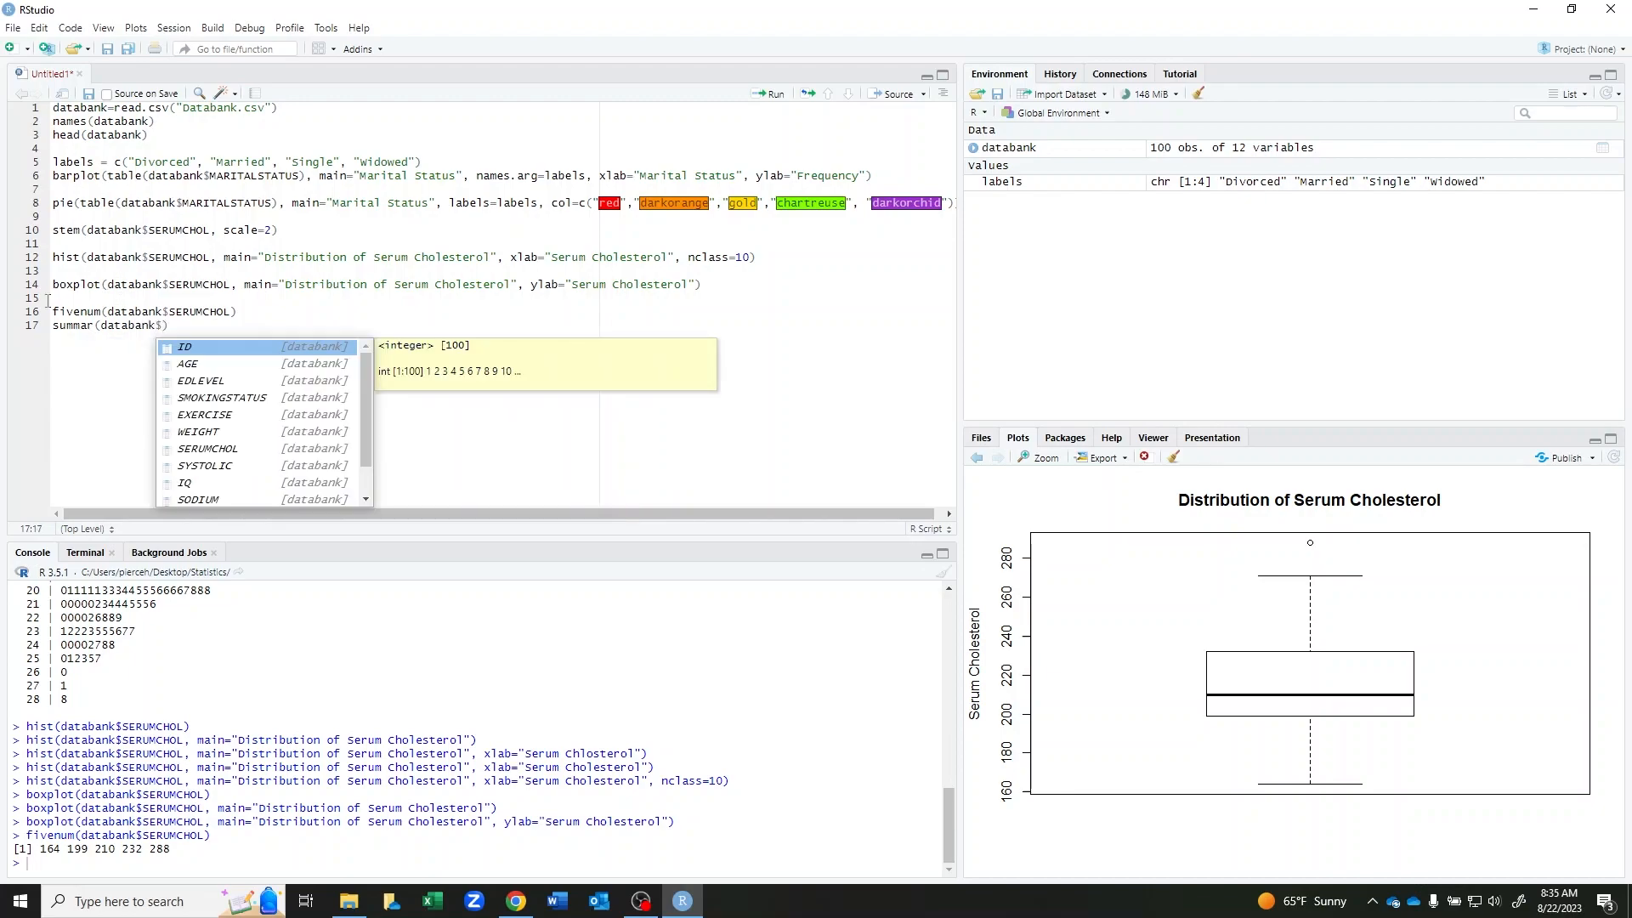
click(242, 451)
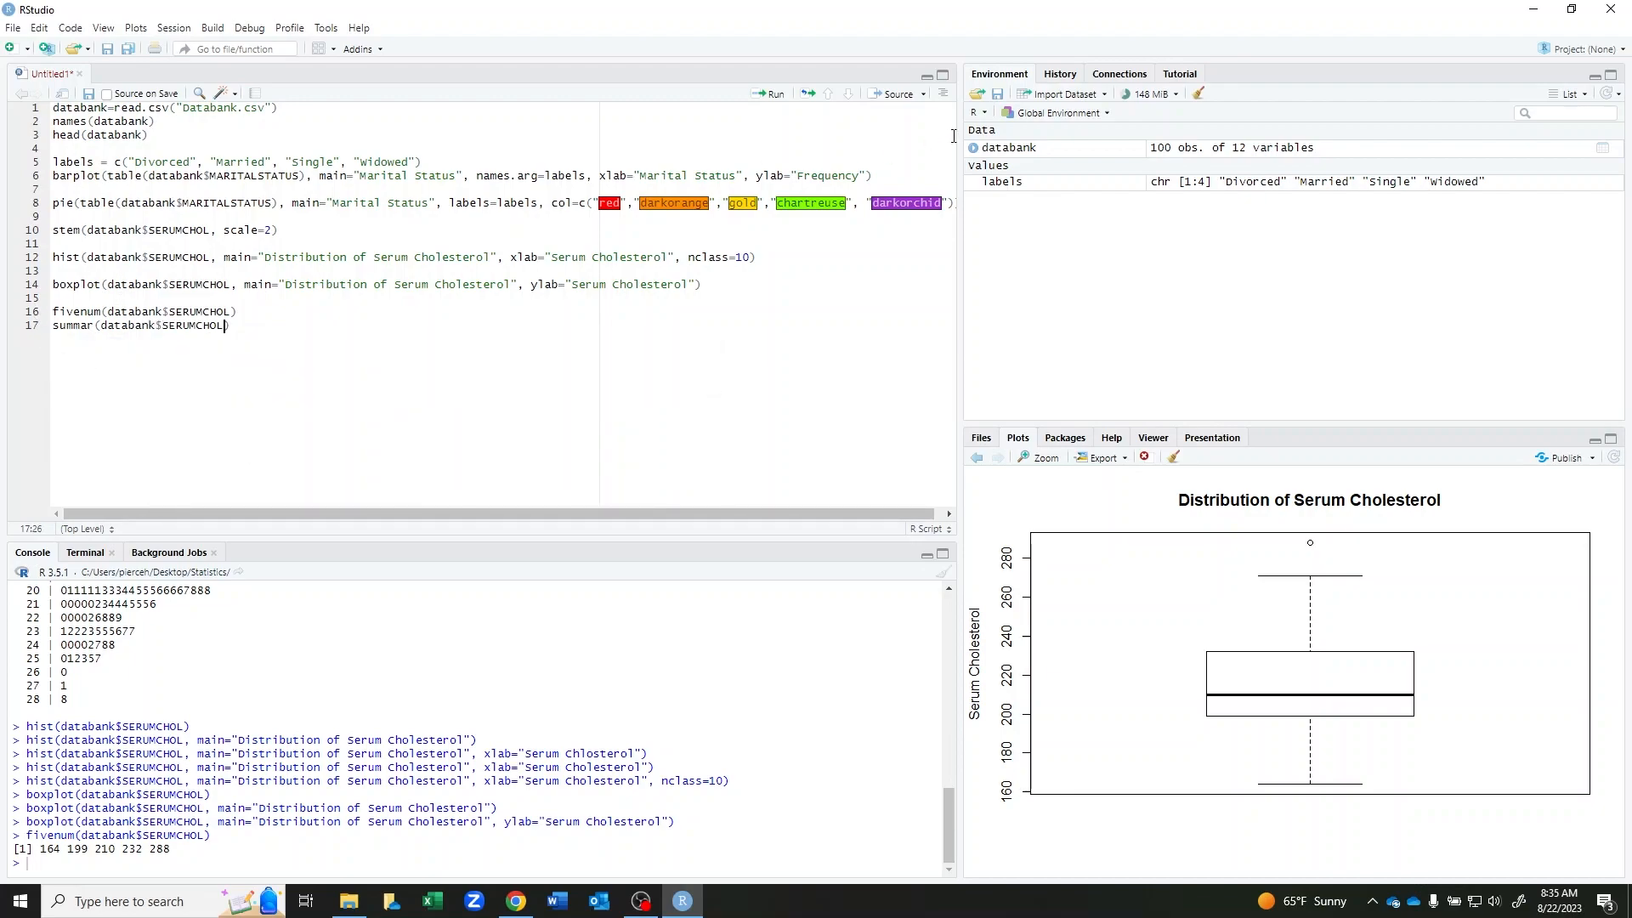
click(773, 97)
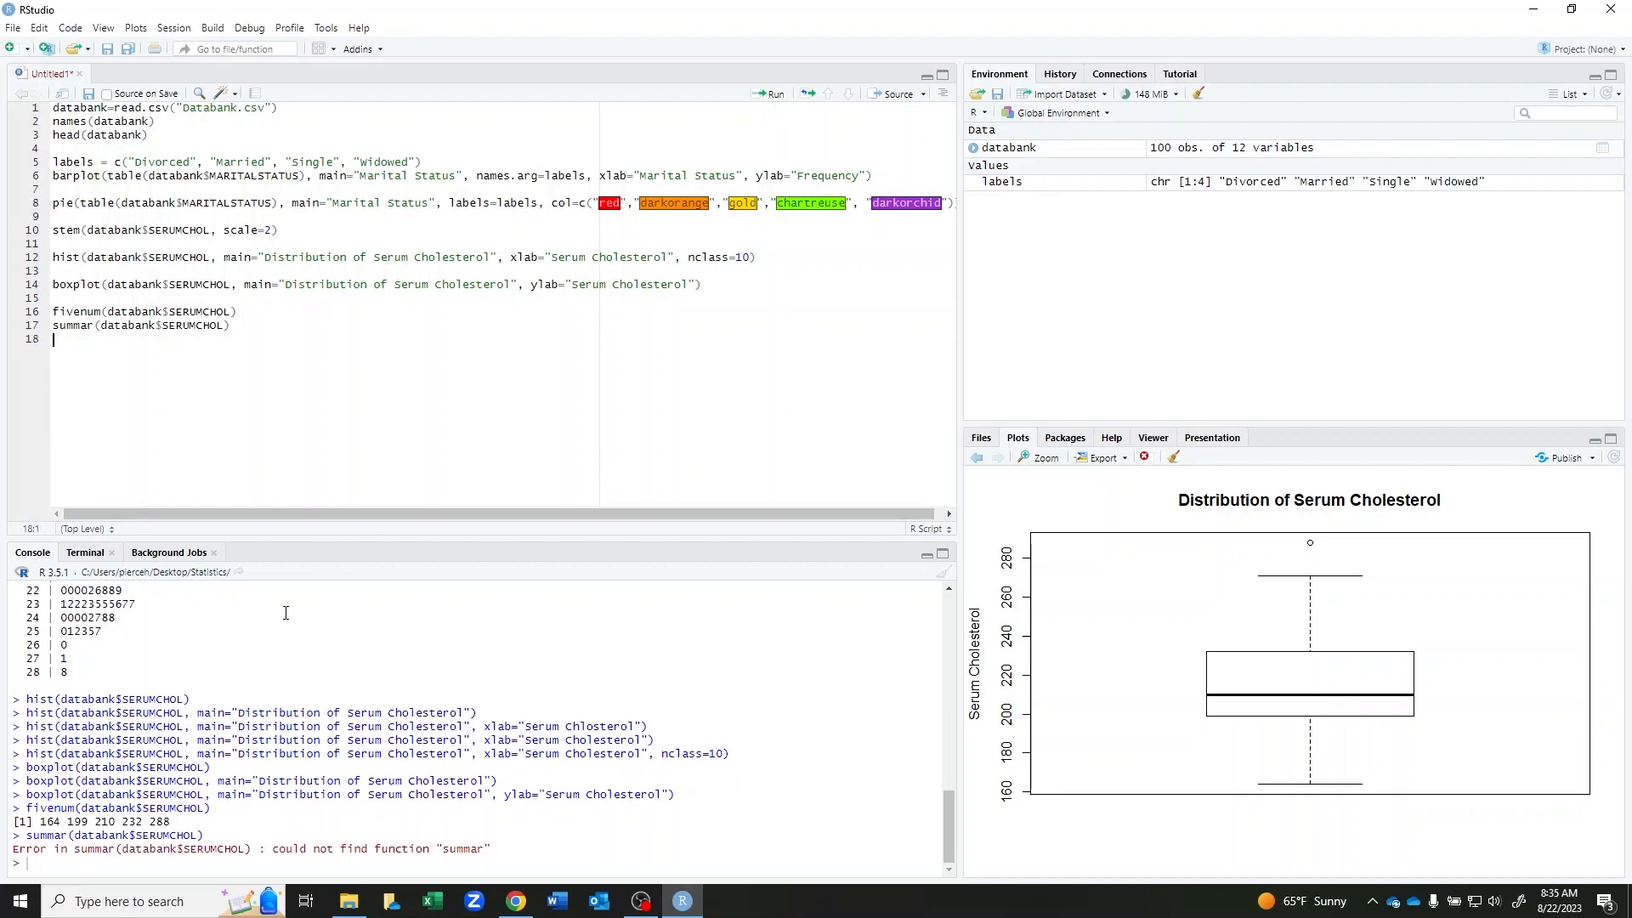
click(95, 325)
text(y)
key(ctrl+Return)
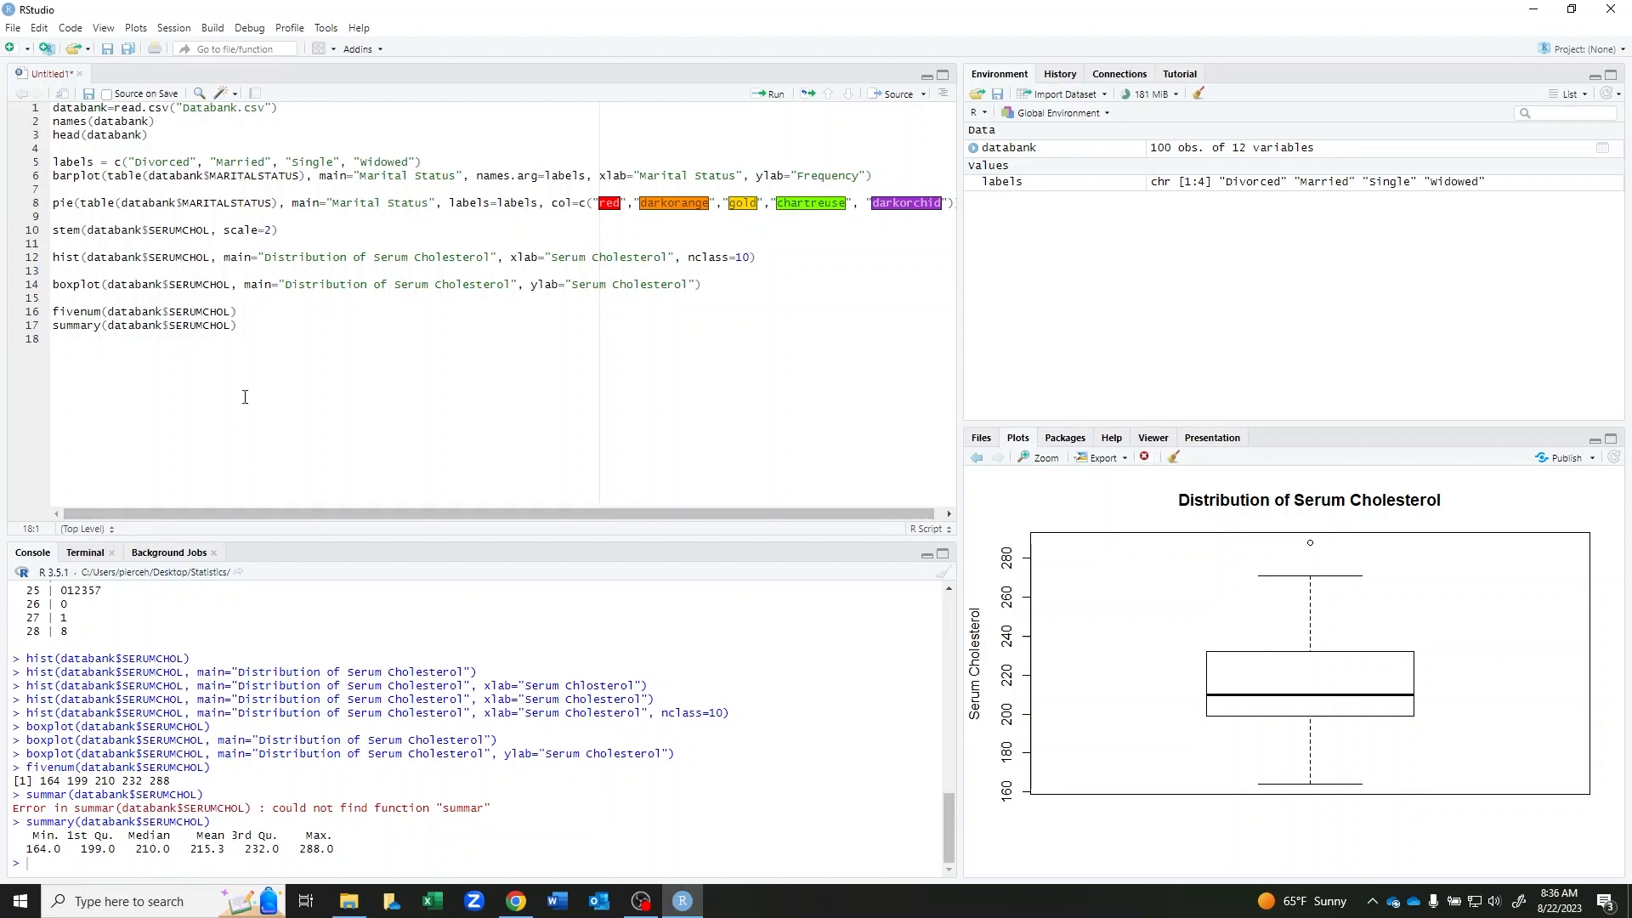
Write and run mean(databank$SERUMCHOL) below the summary call to compute the mean serum cholesterol.
text(mean()
text(databank)
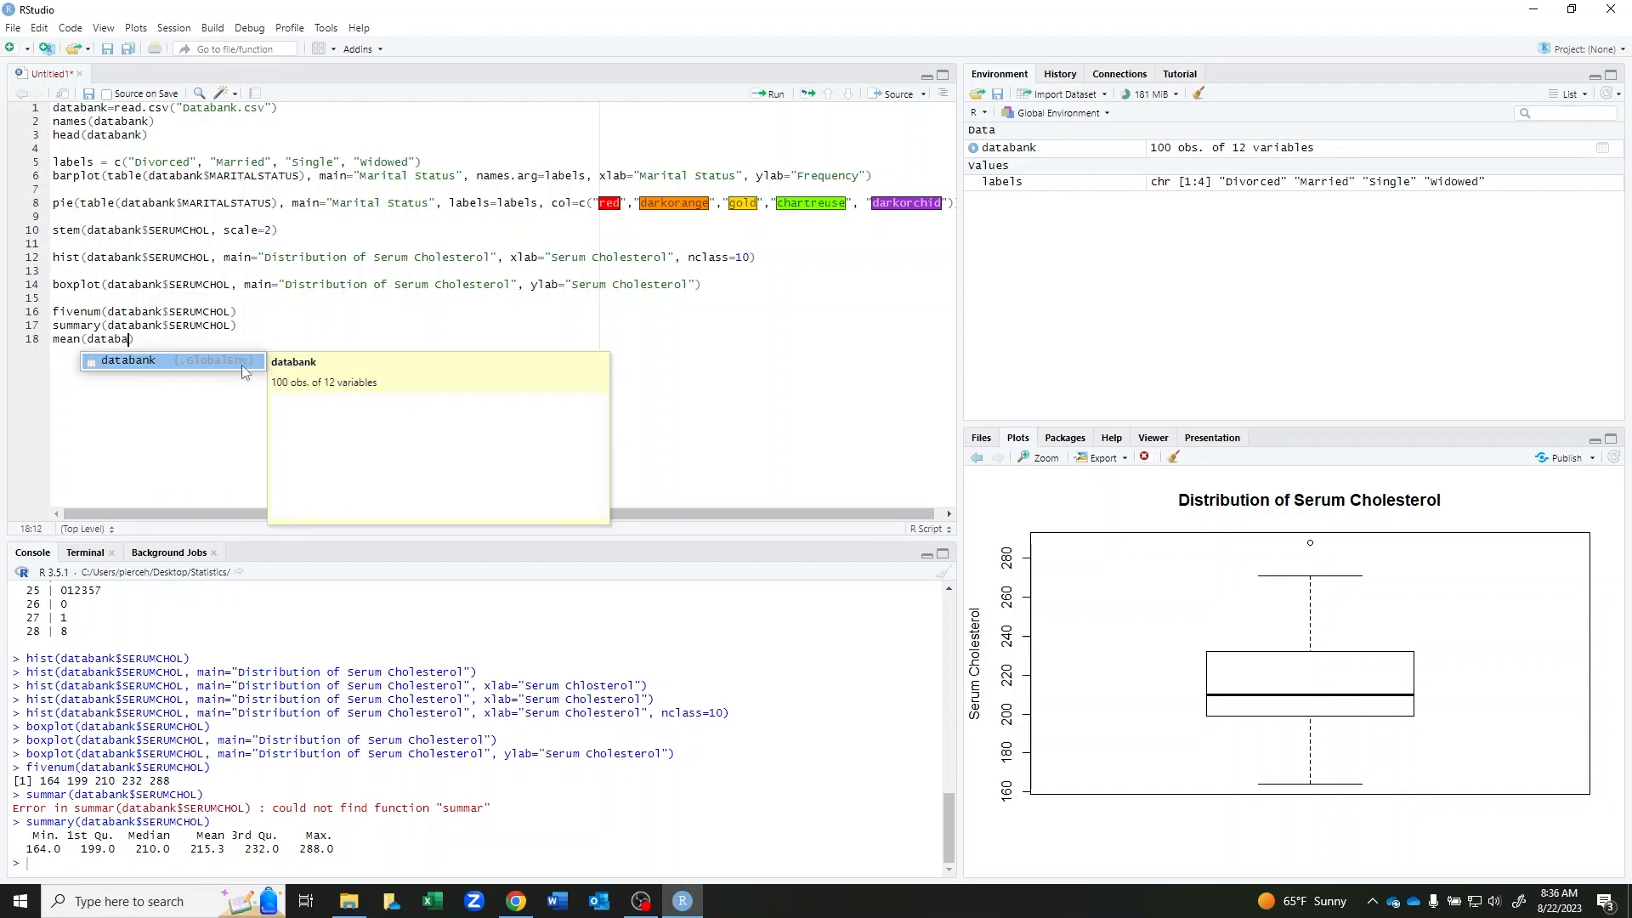
text($)
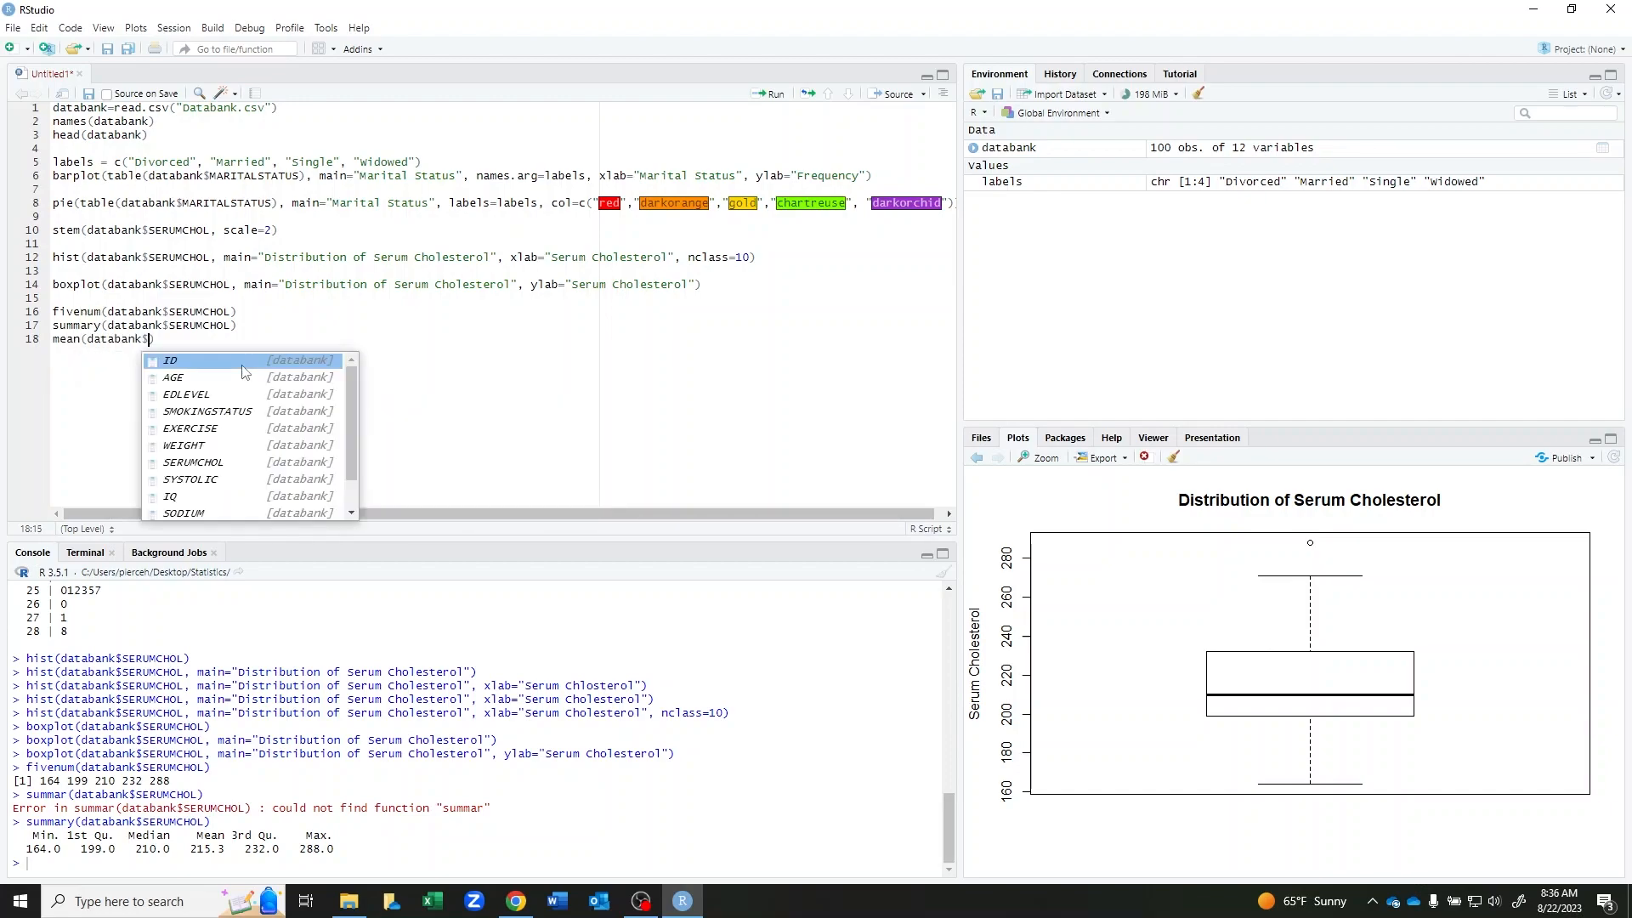
click(228, 459)
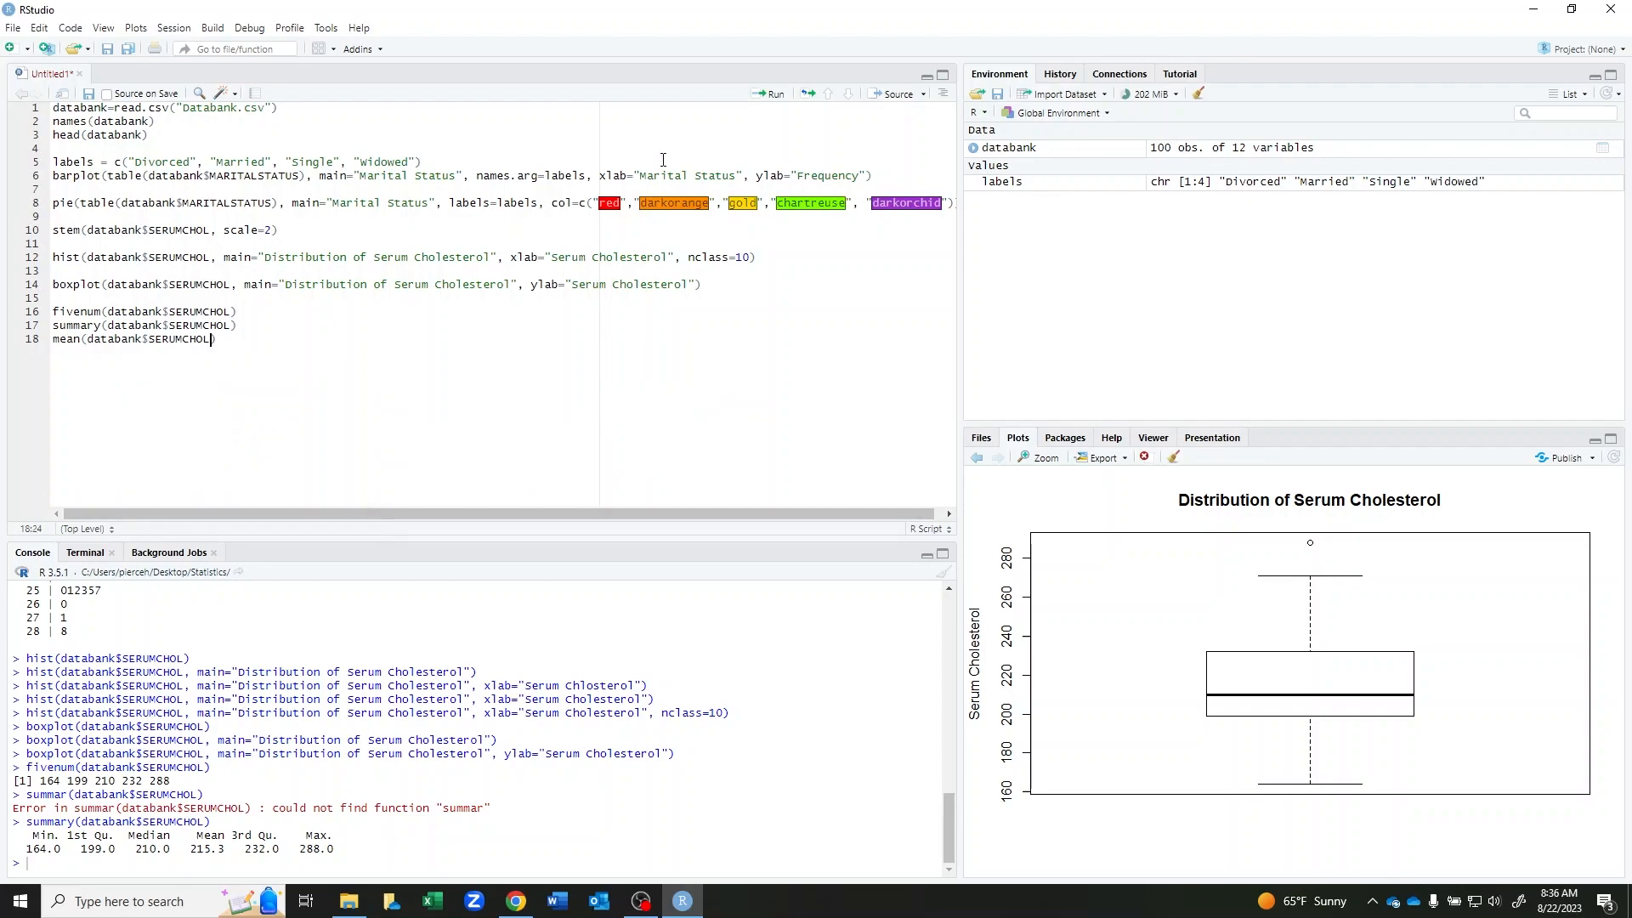
click(776, 98)
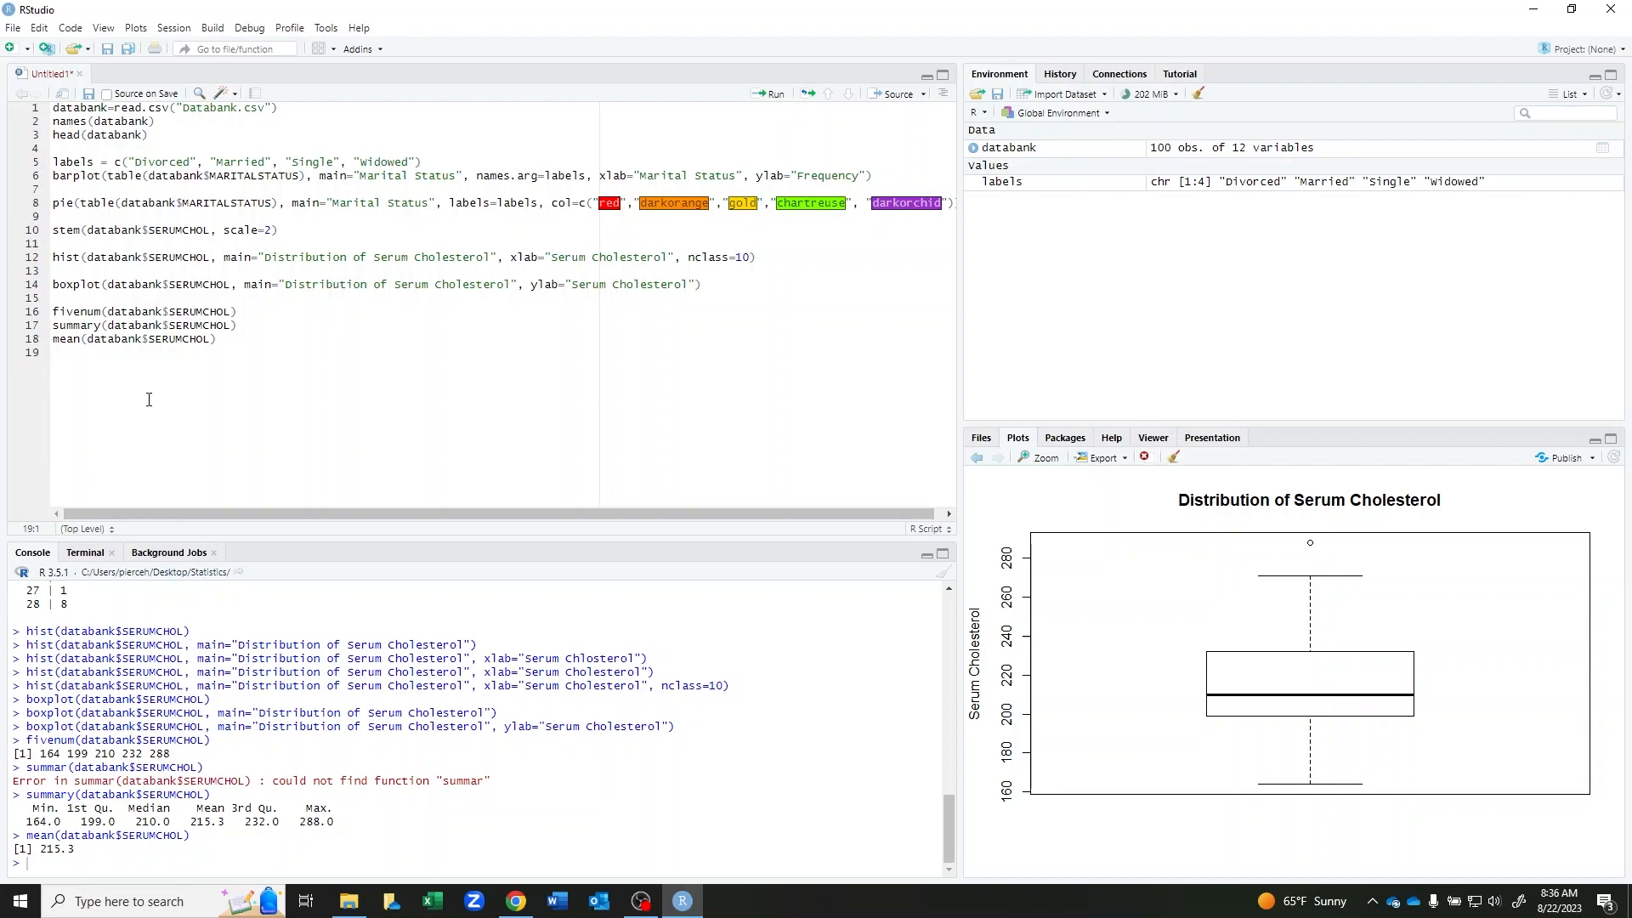
Write and run min(databank$SERUMCHOL) below the mean call to compute the minimum.
text(min(da)
text(tabank)
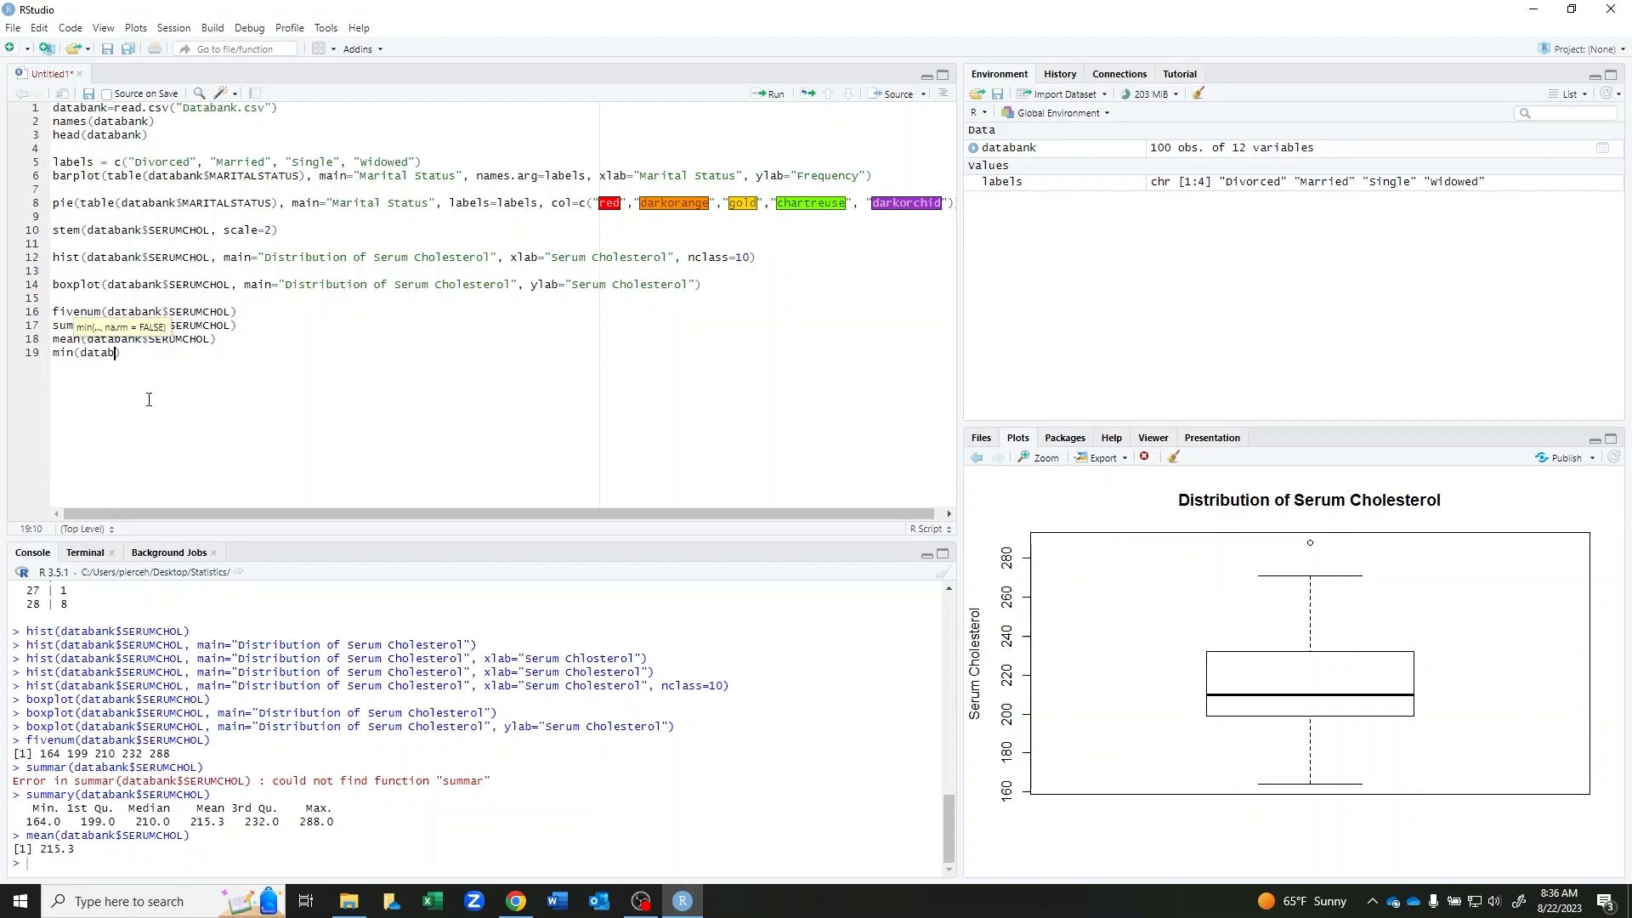
text($)
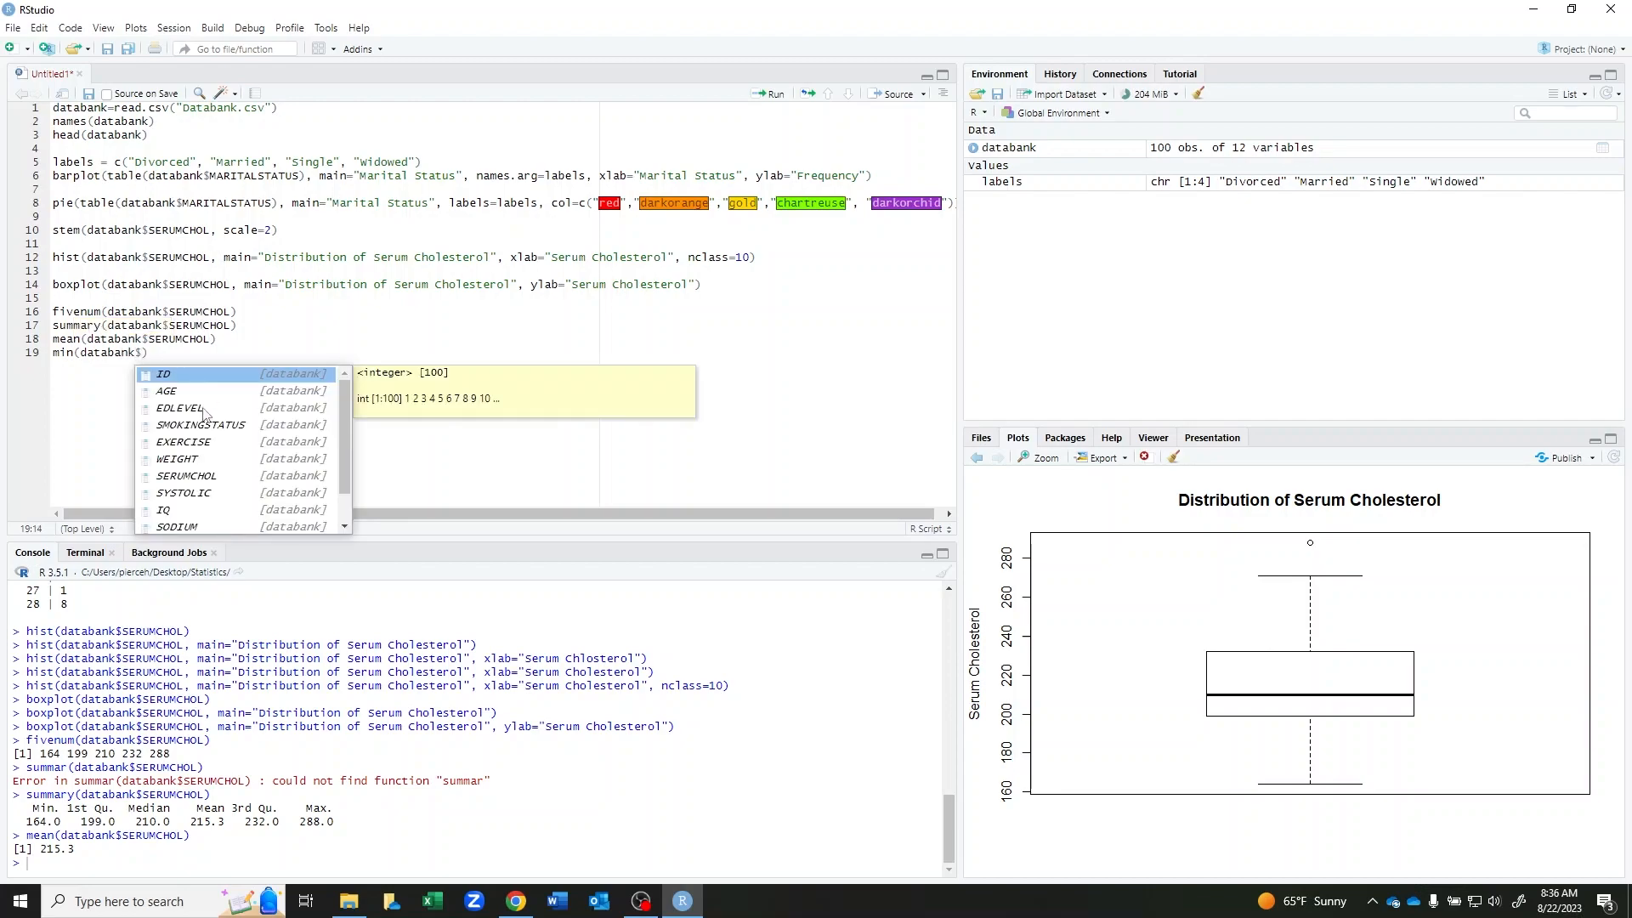
click(164, 480)
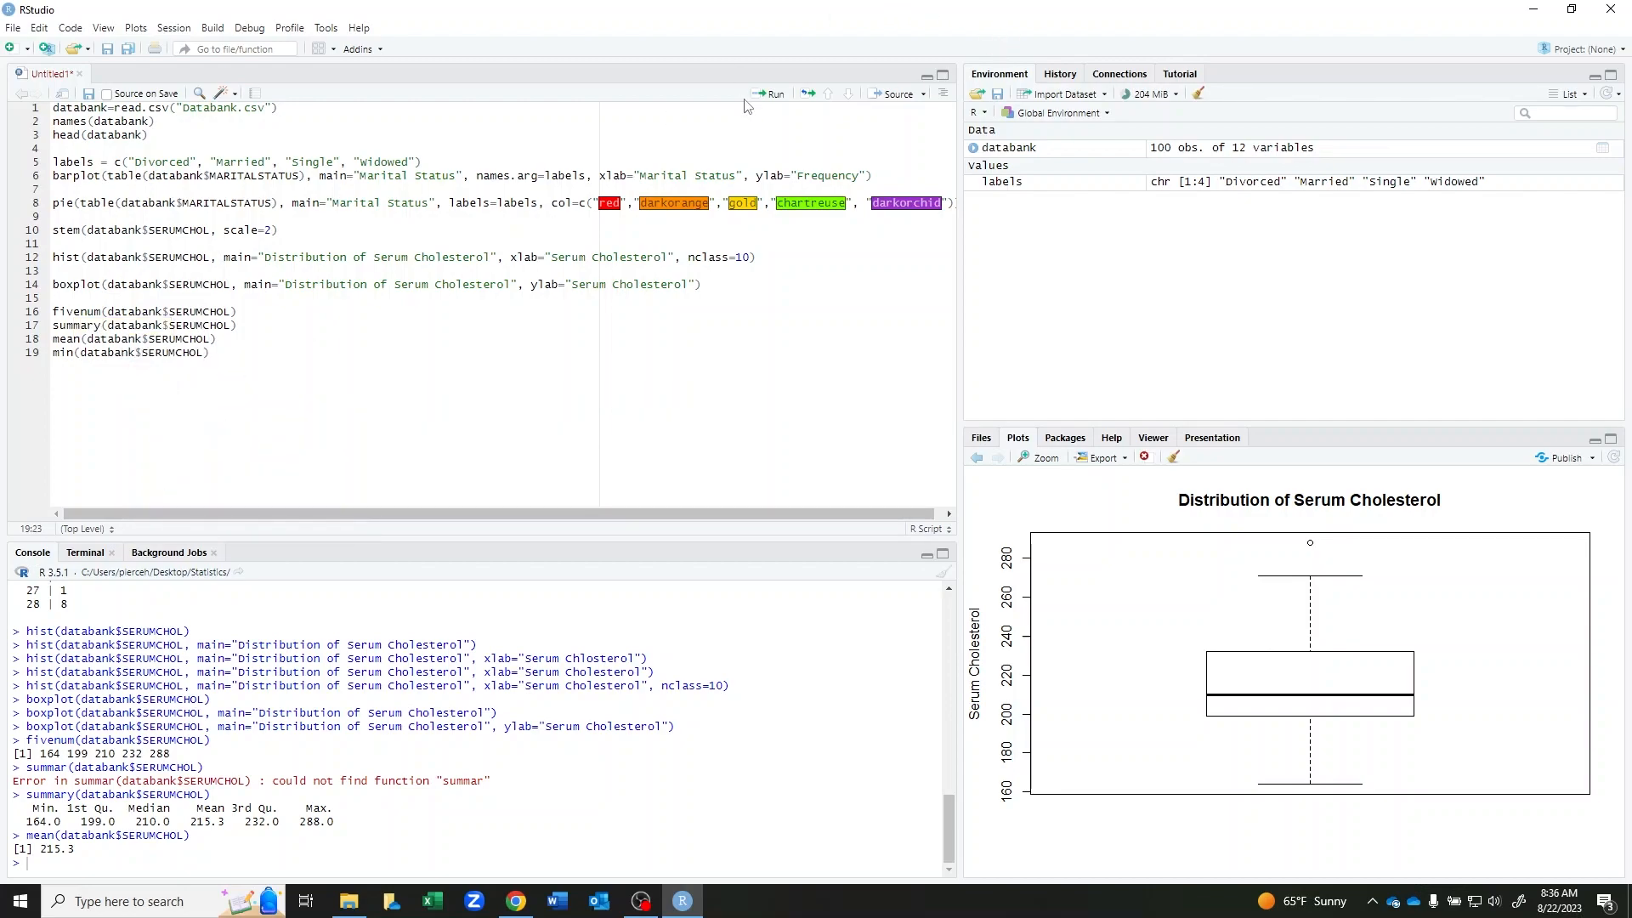
click(769, 94)
Write and run max(databank$SERUMCHOL) below the min call to compute the maximum.
text(m)
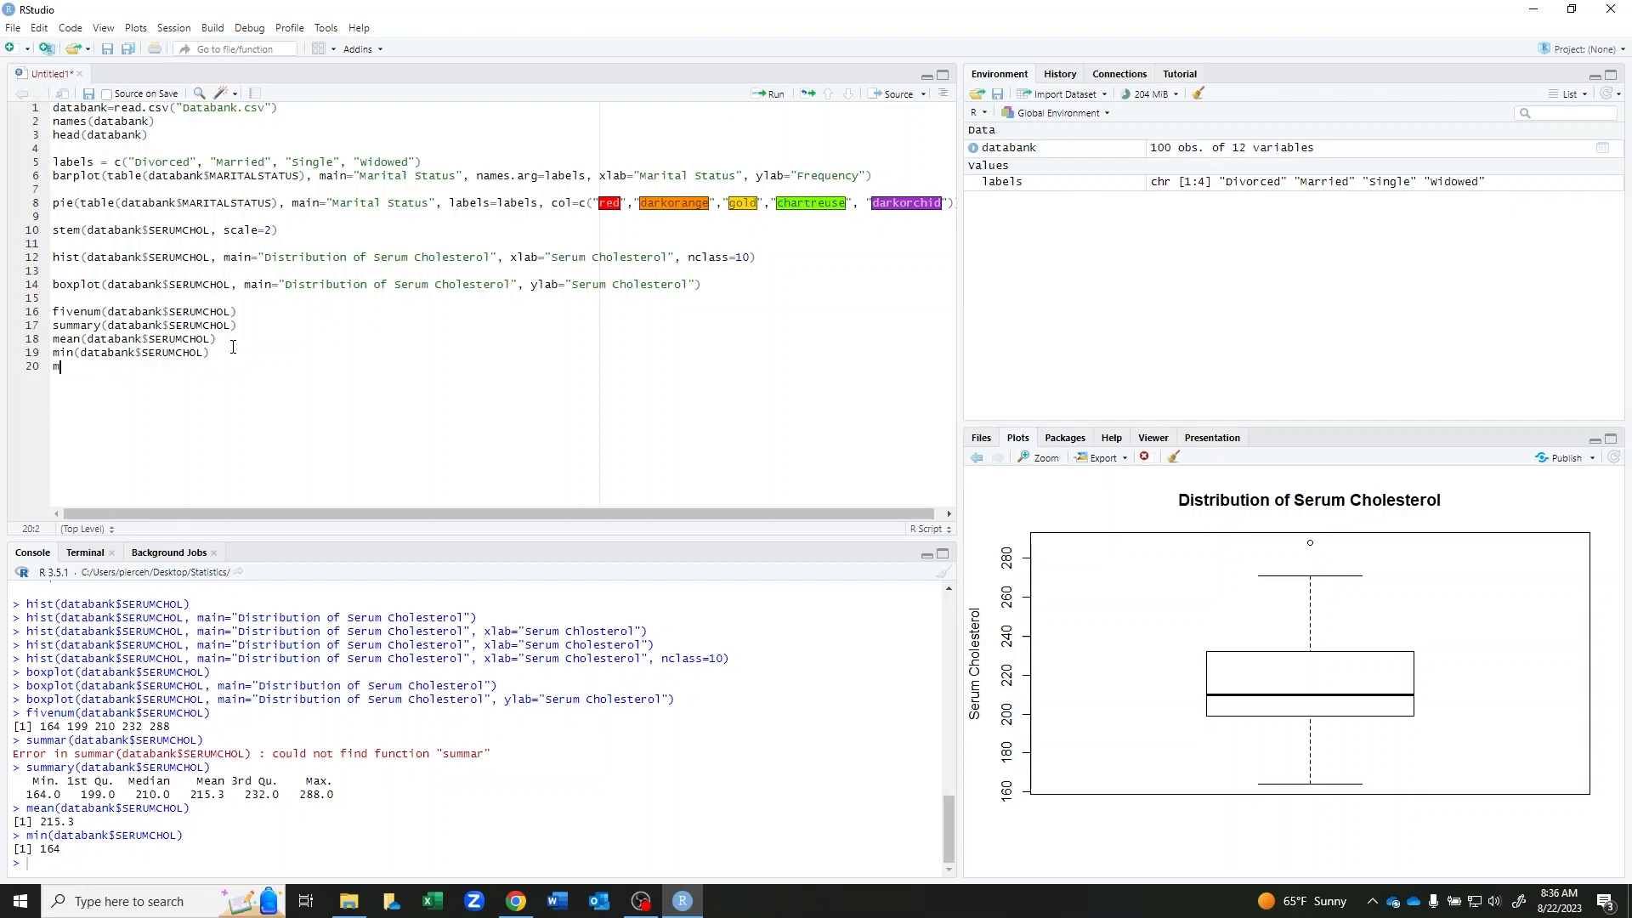
text(ax(databank)
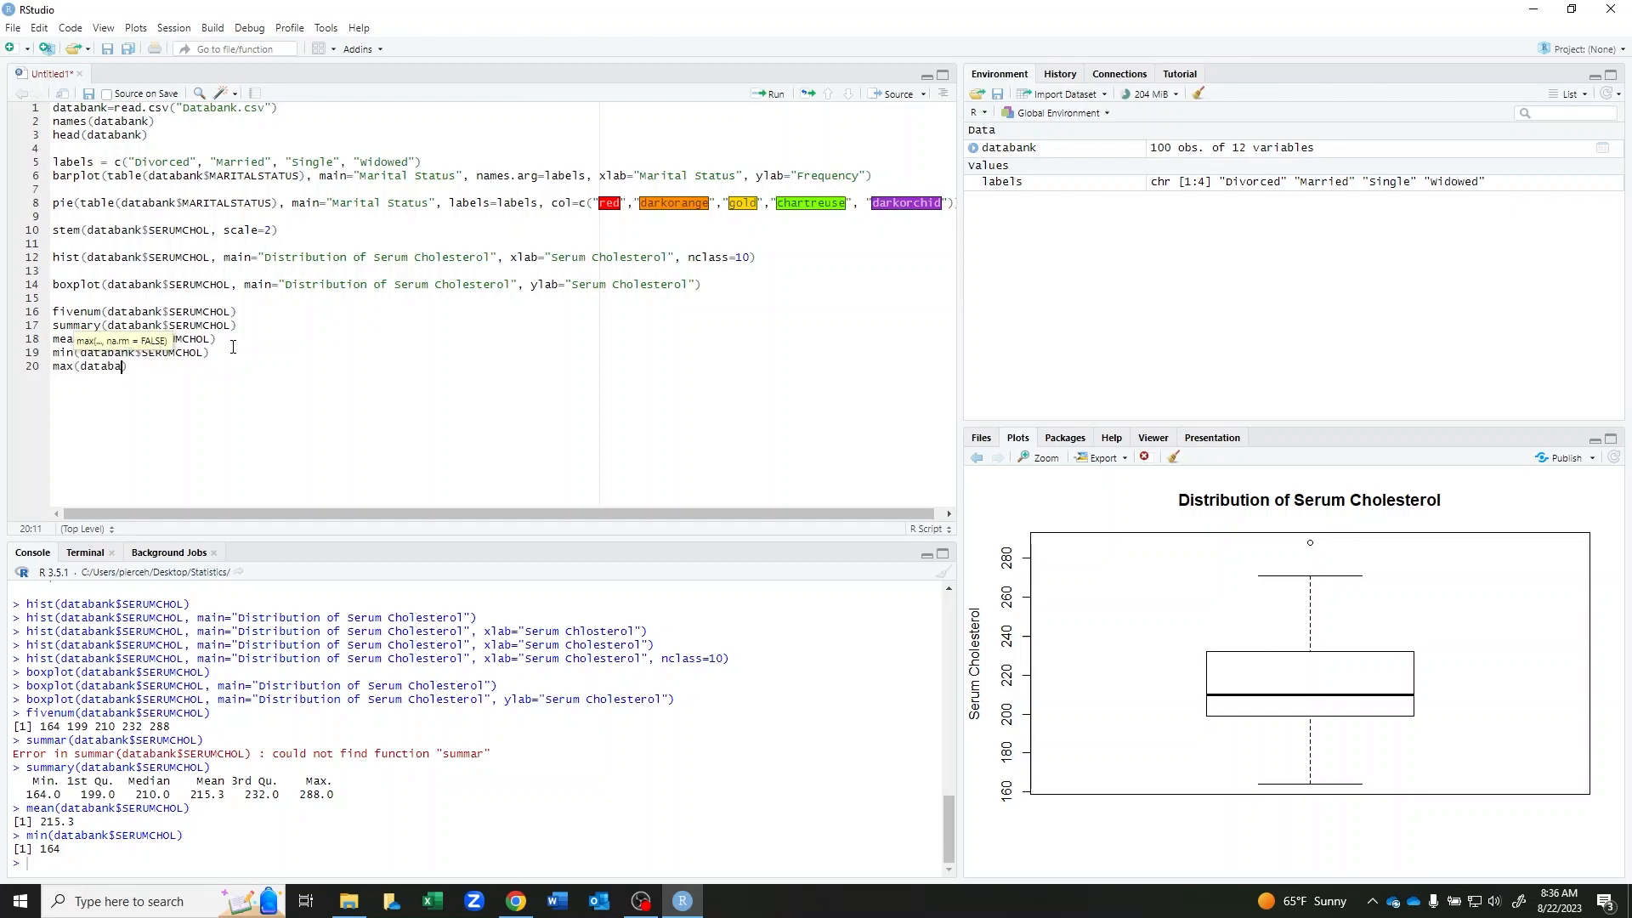
text($)
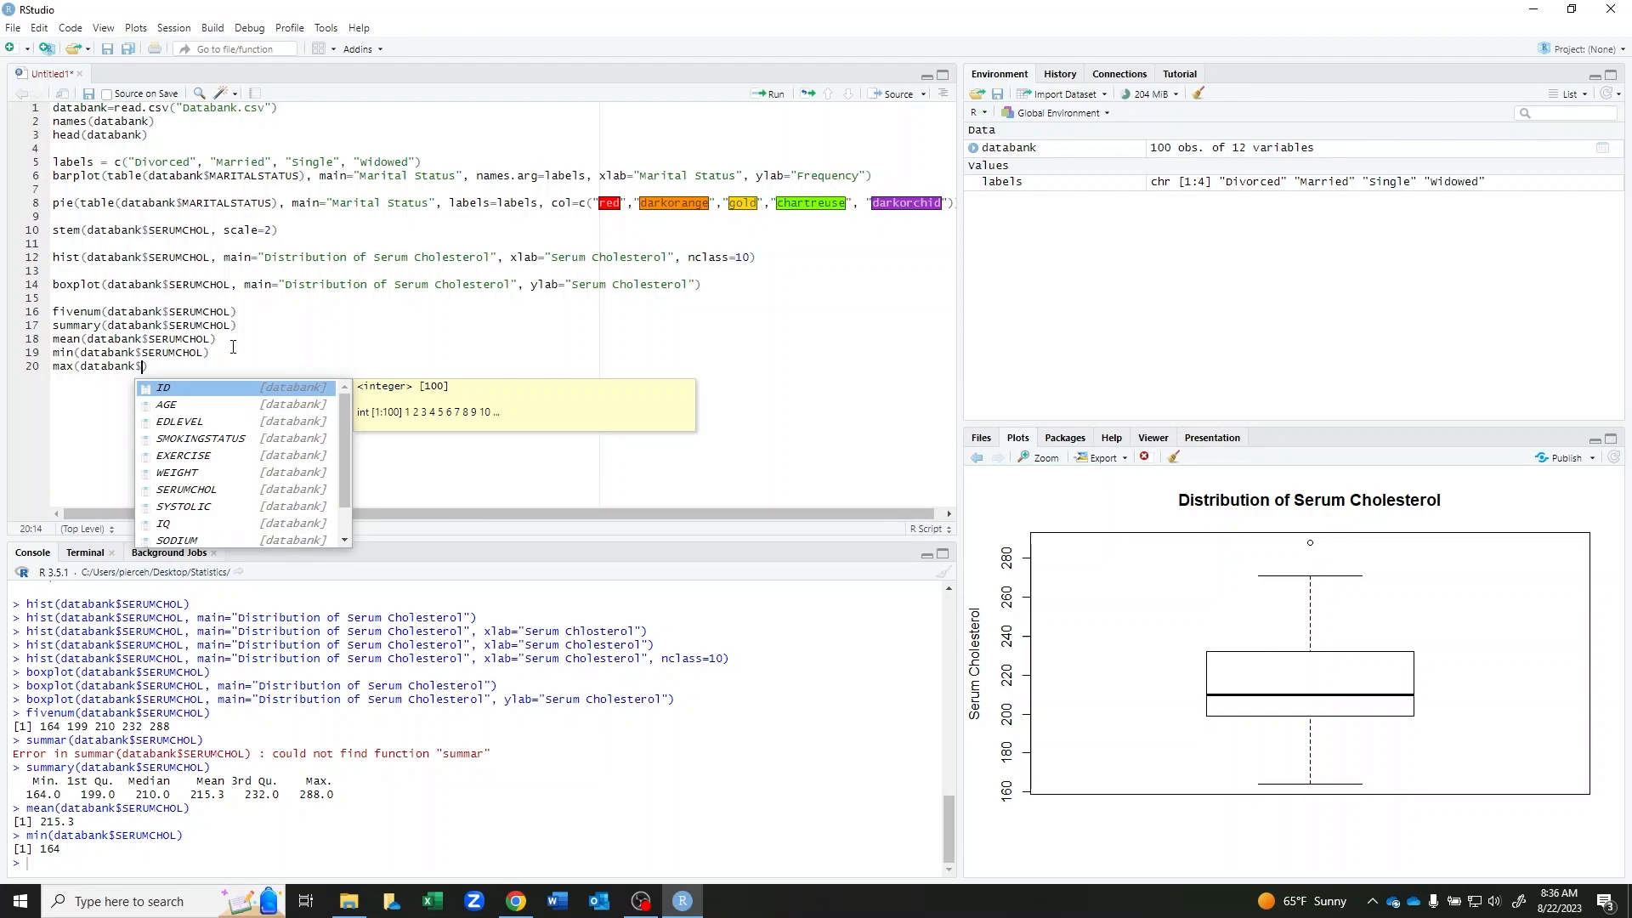
text(S)
key(BackSpace)
text(SERUMCHOL)
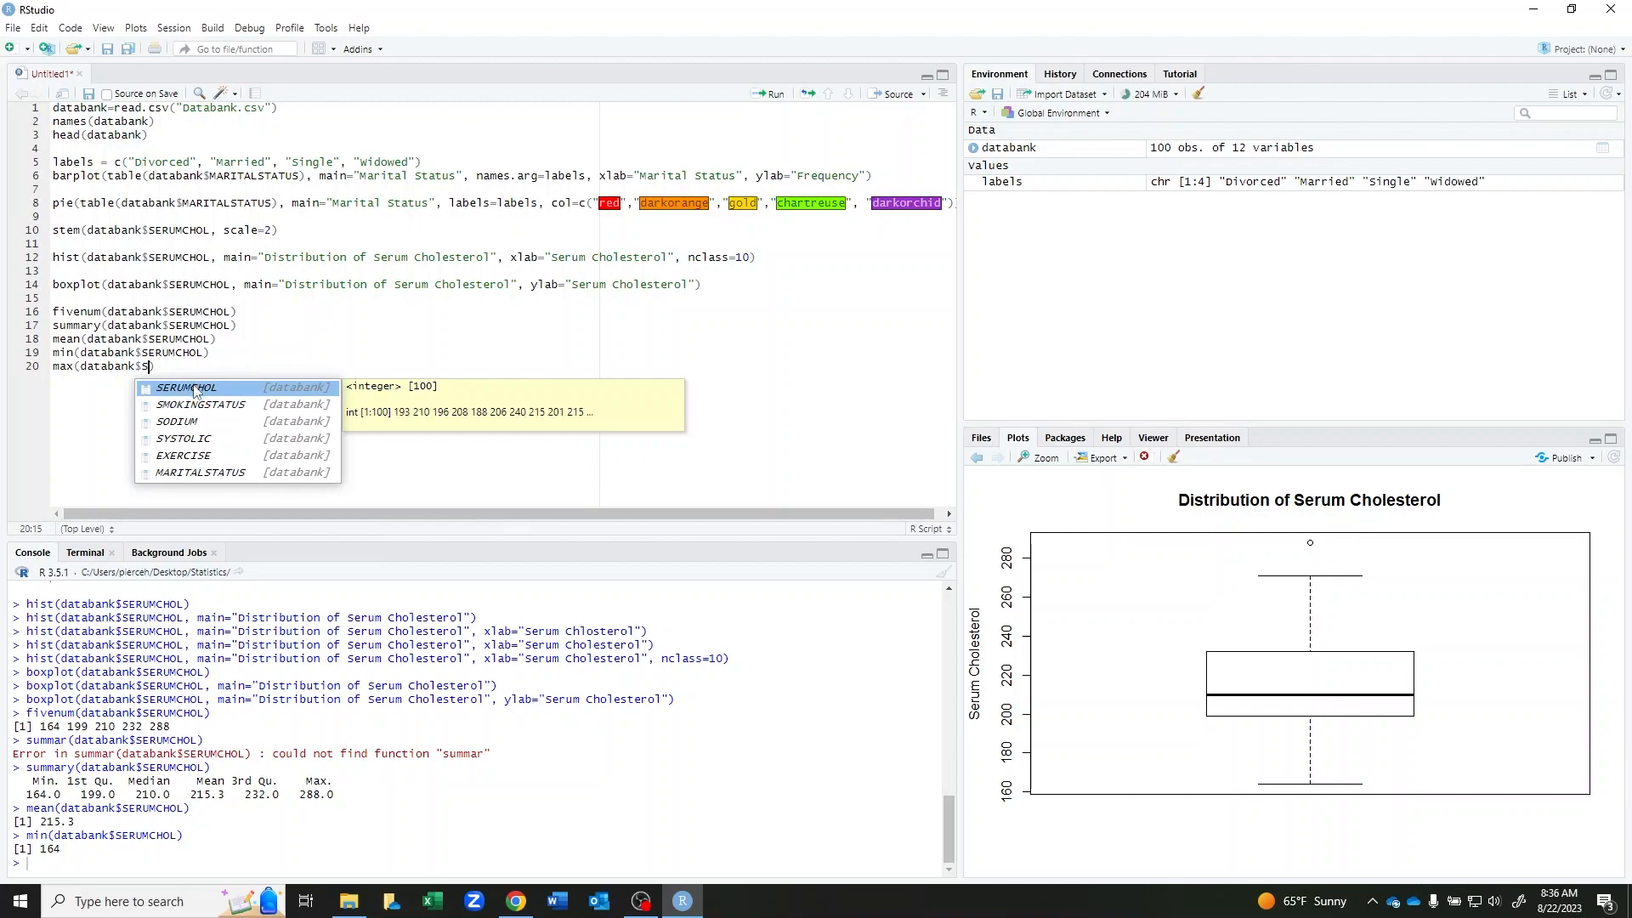
click(194, 387)
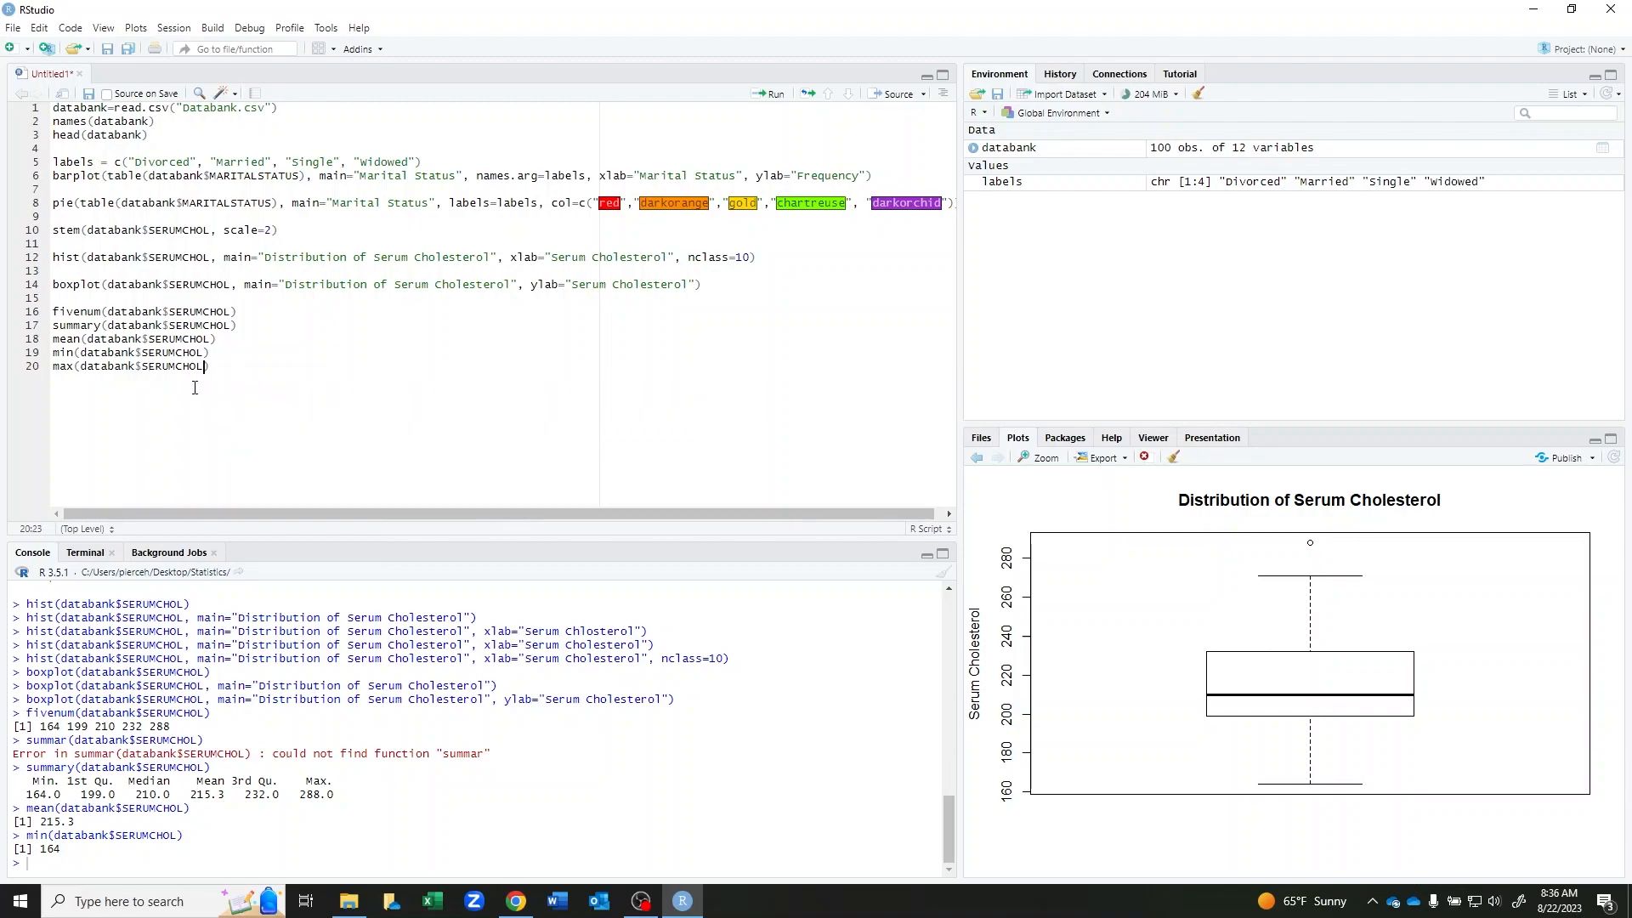
click(770, 94)
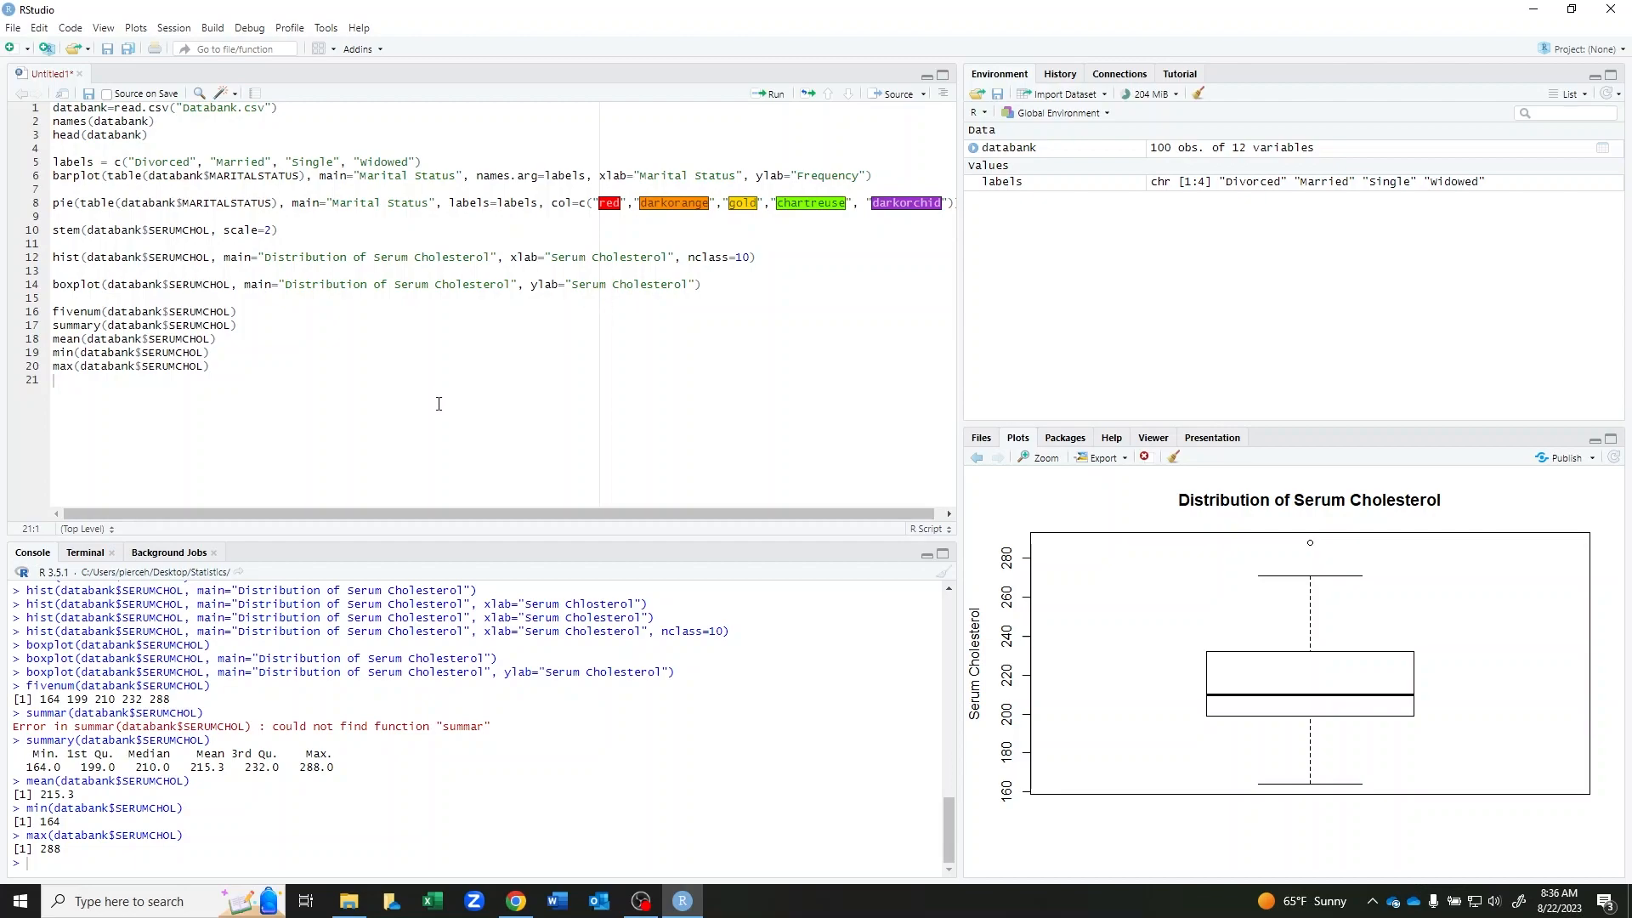
Write and run median(databank$SERUMCHOL) below the max call to compute the median.
text(median(databank$S)
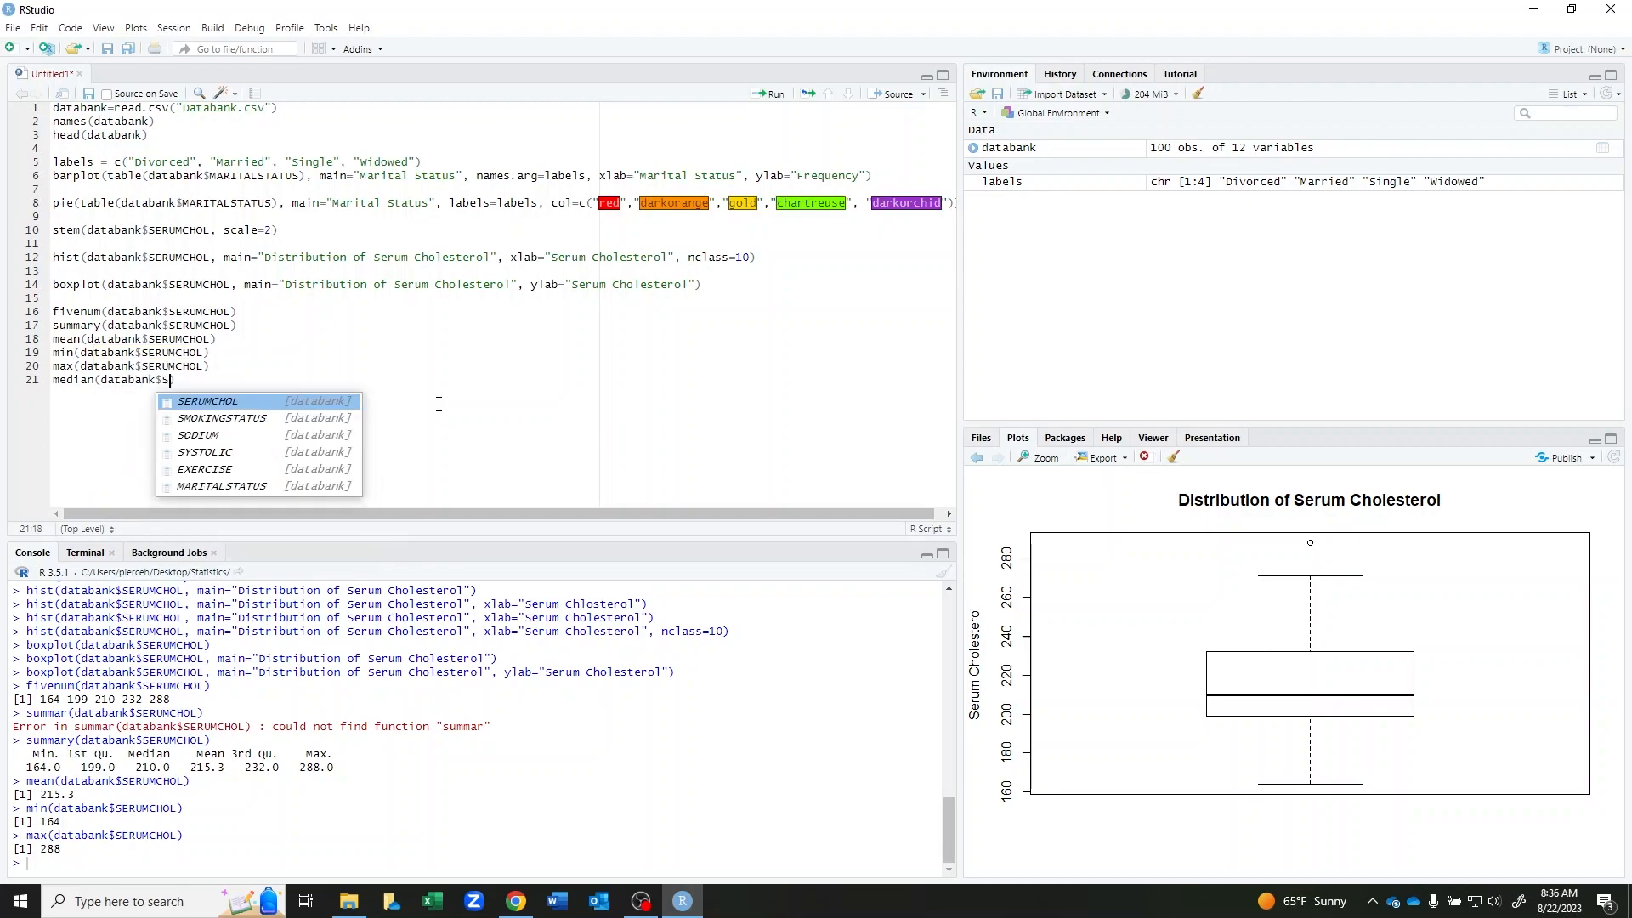
click(263, 402)
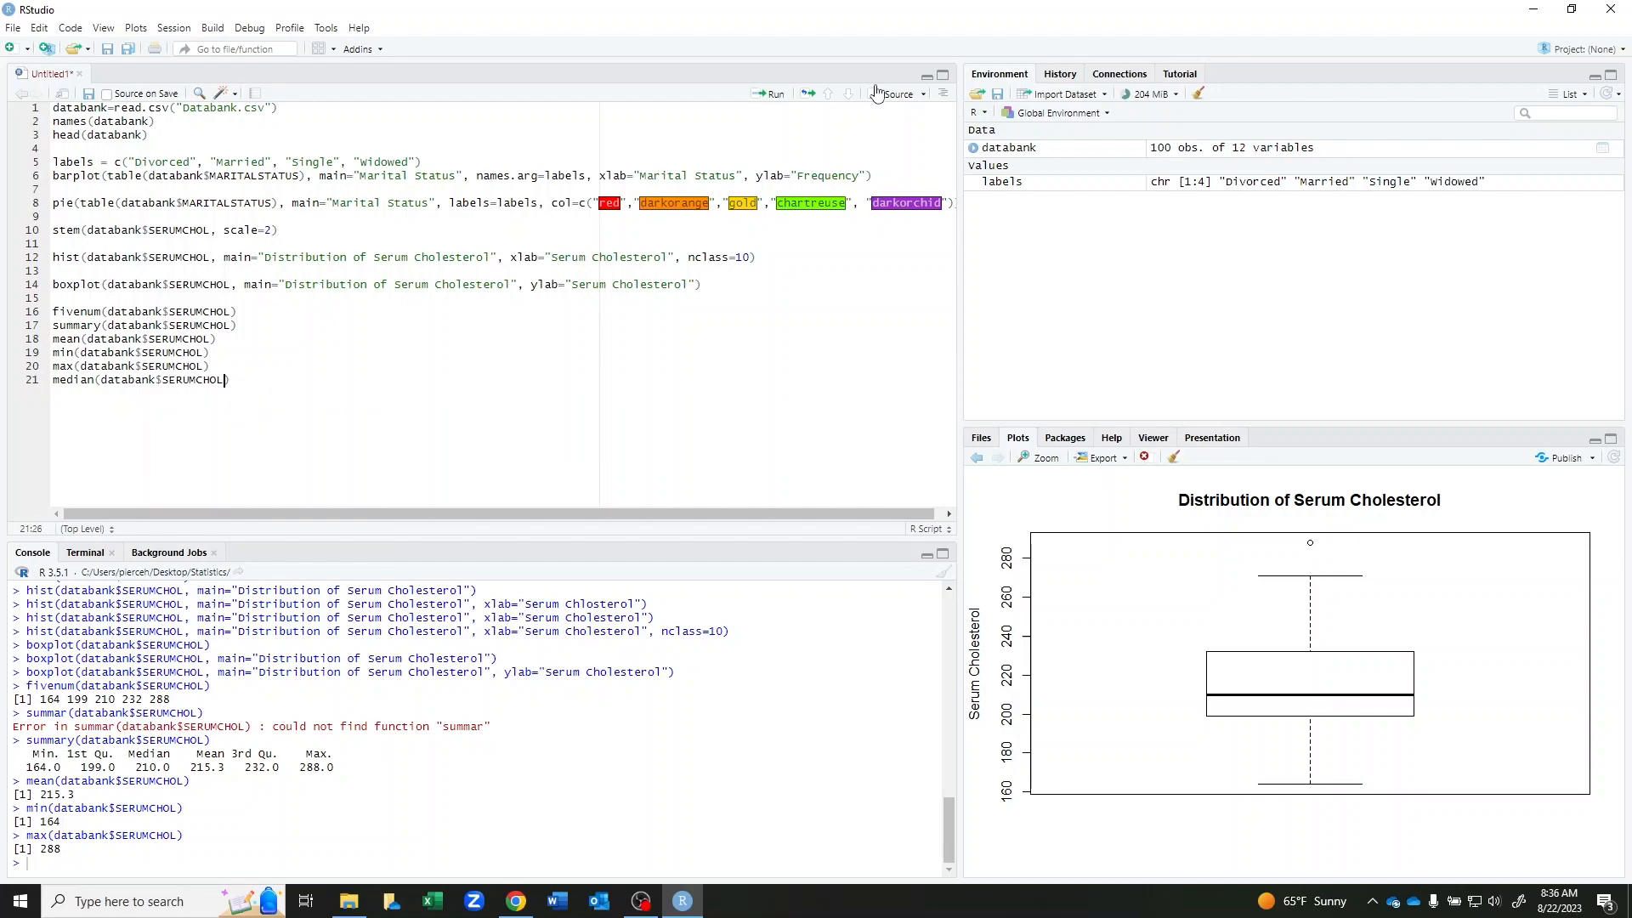
click(774, 96)
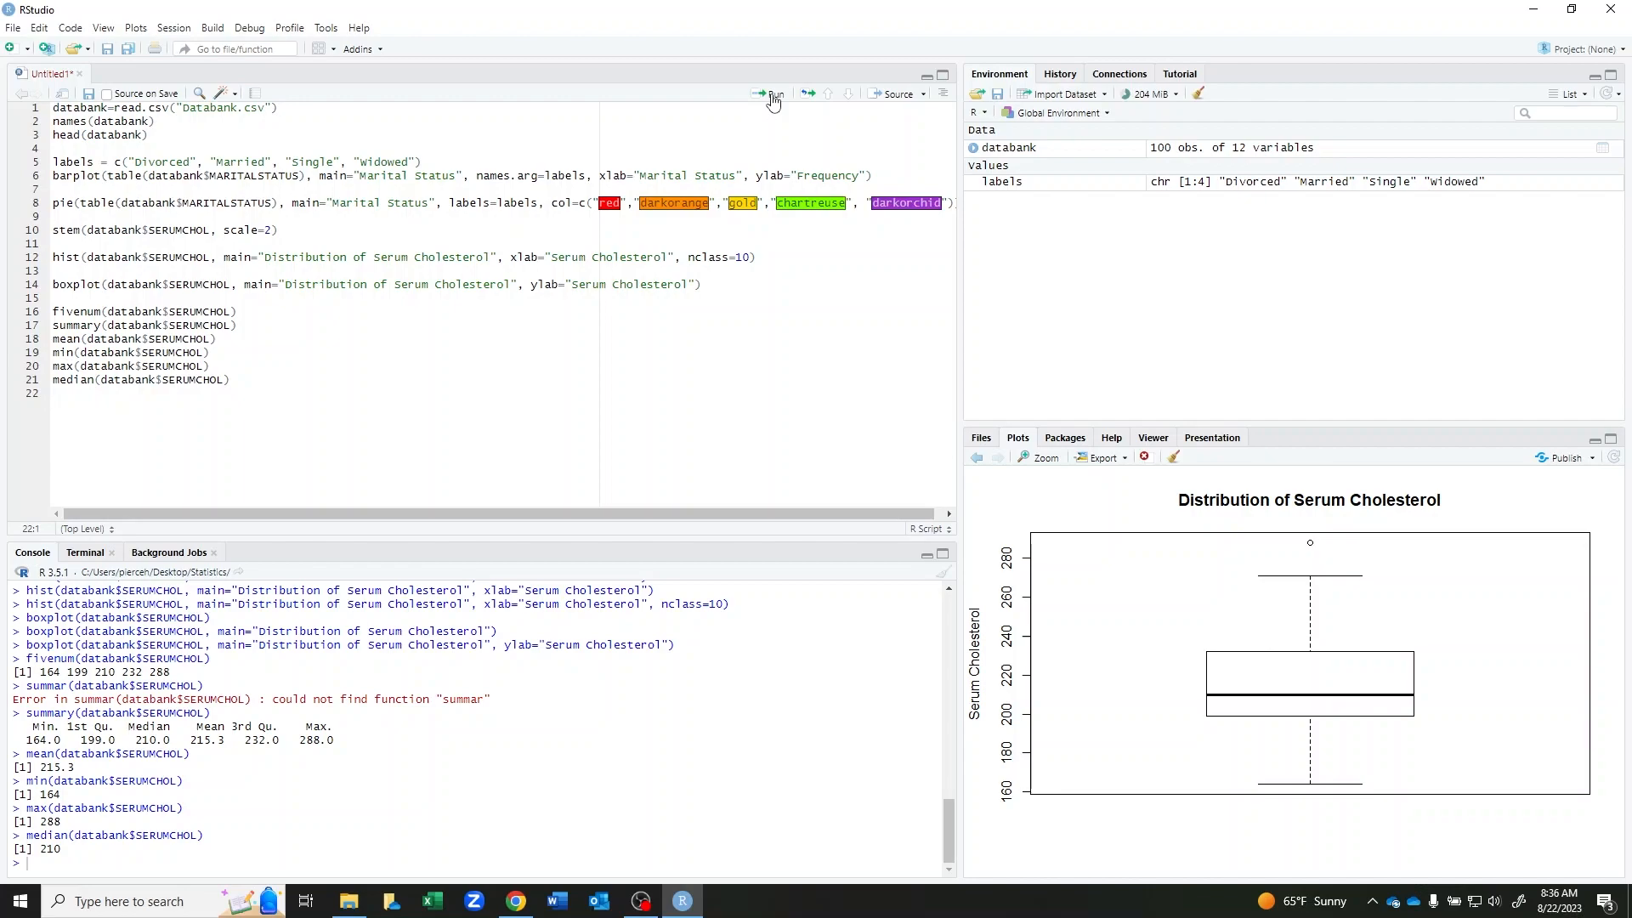
Write and run var(databank$SERUMCHOL) below the median call to compute the variance.
text(var()
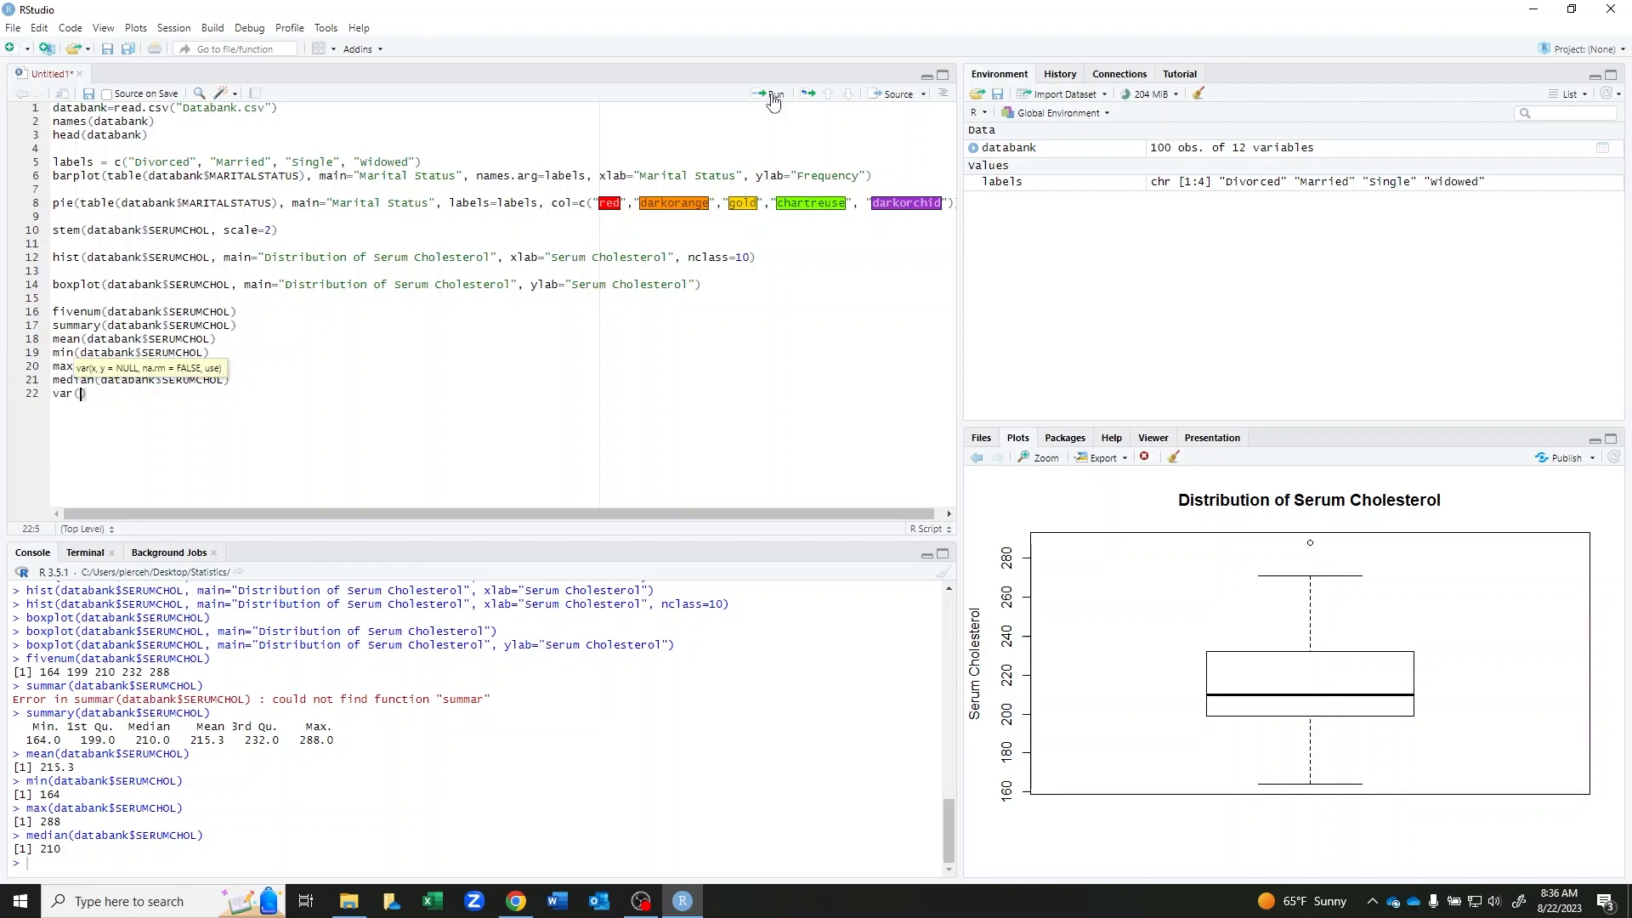
text(databank$)
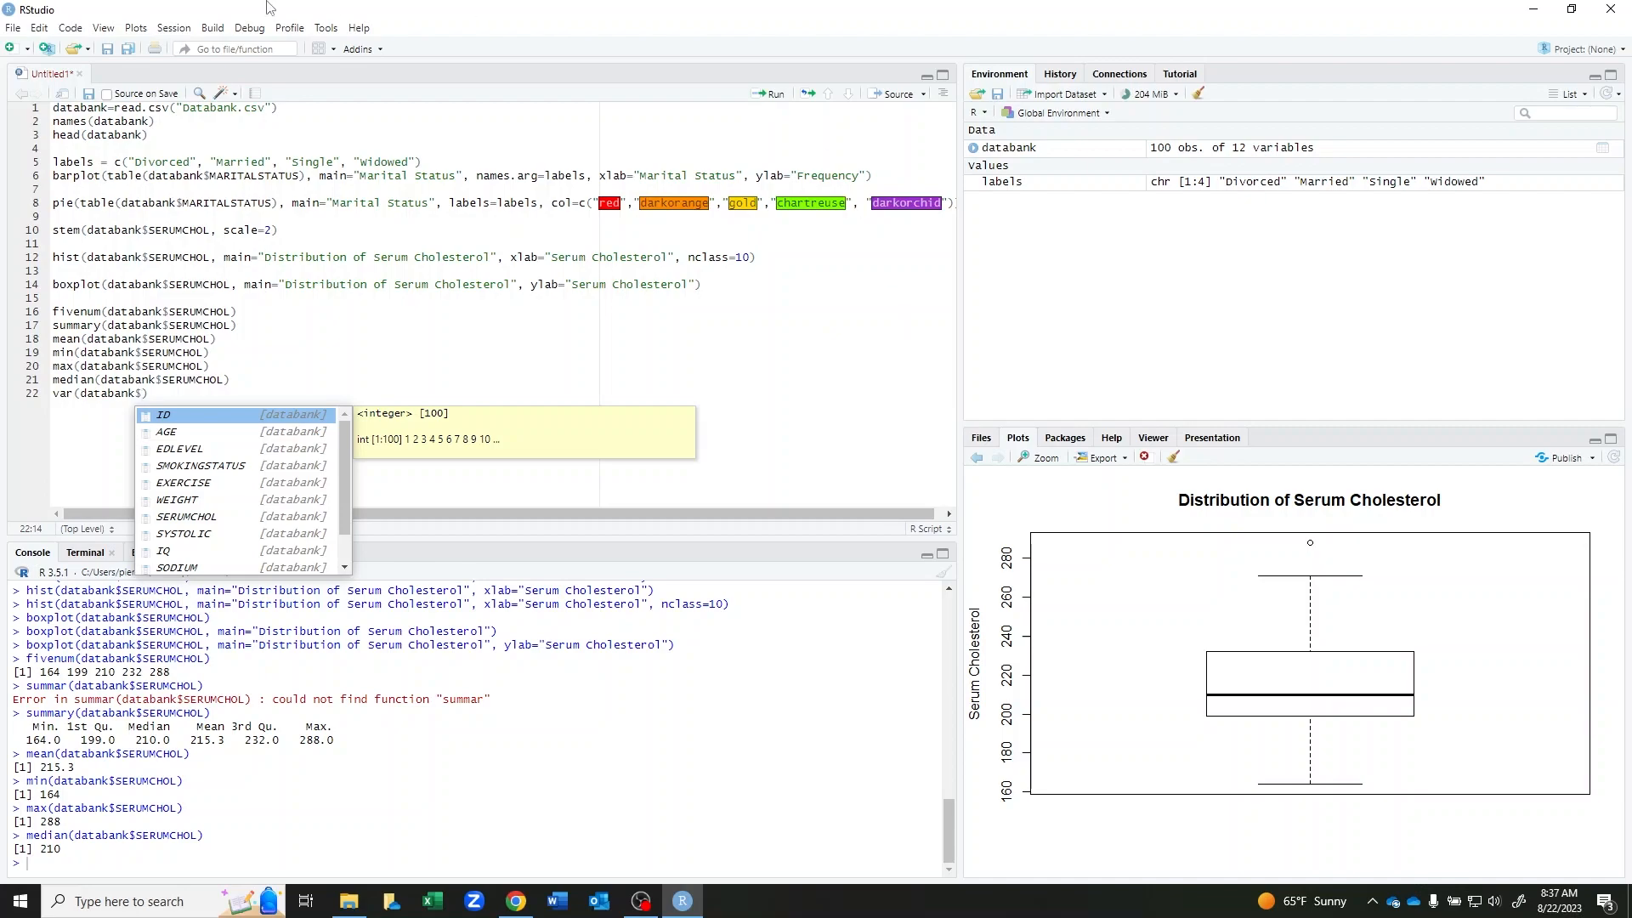
click(187, 517)
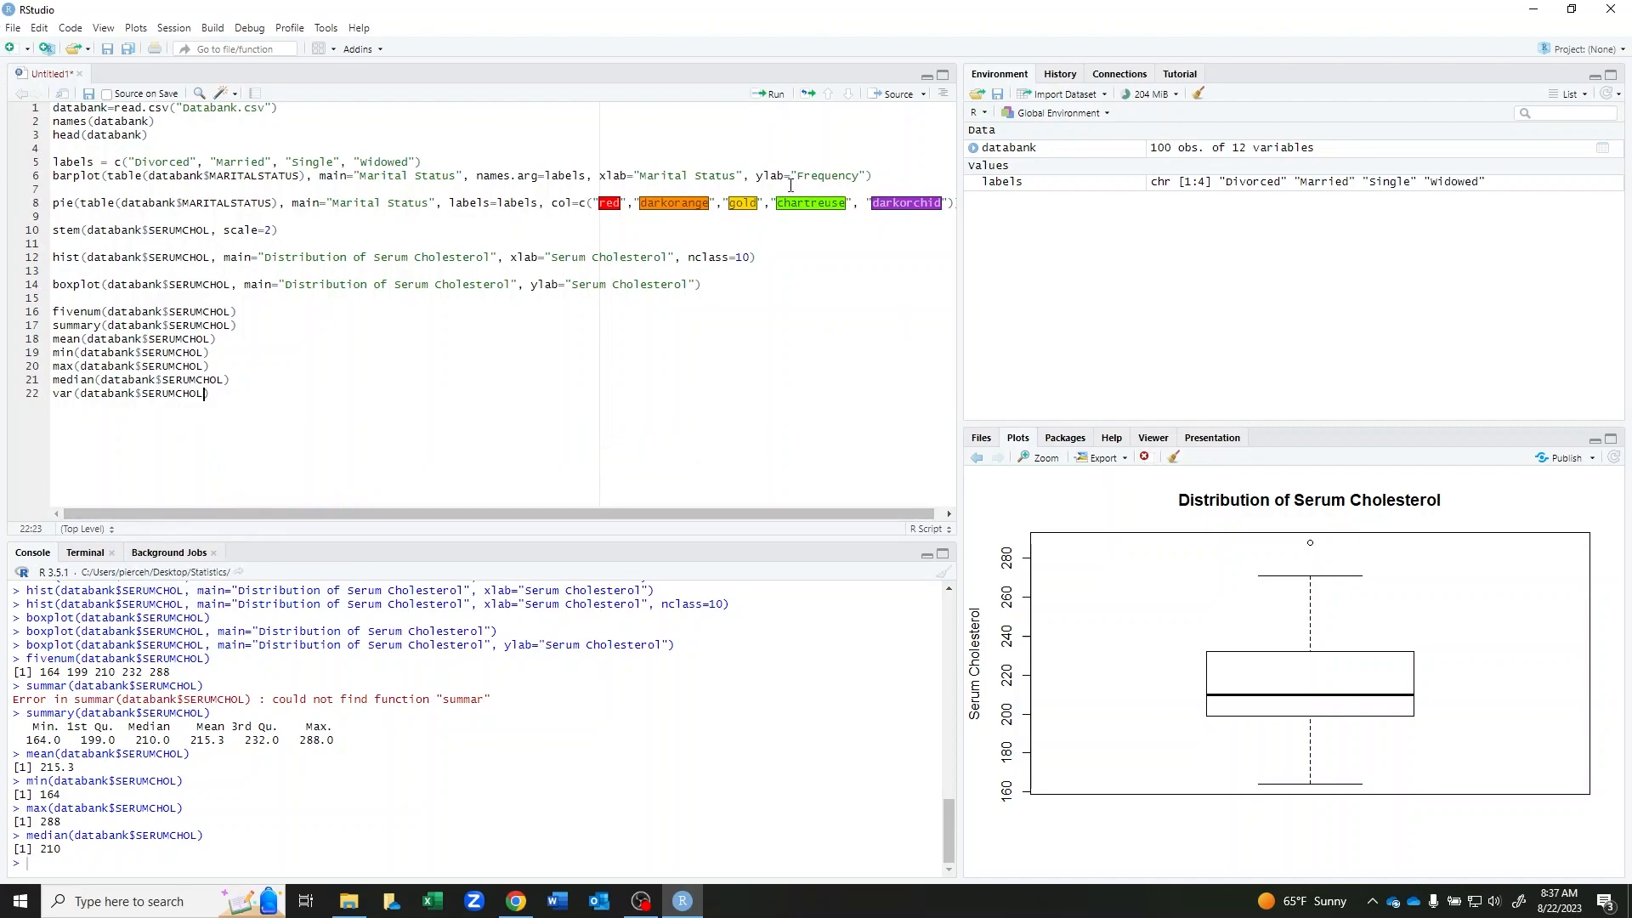
click(775, 95)
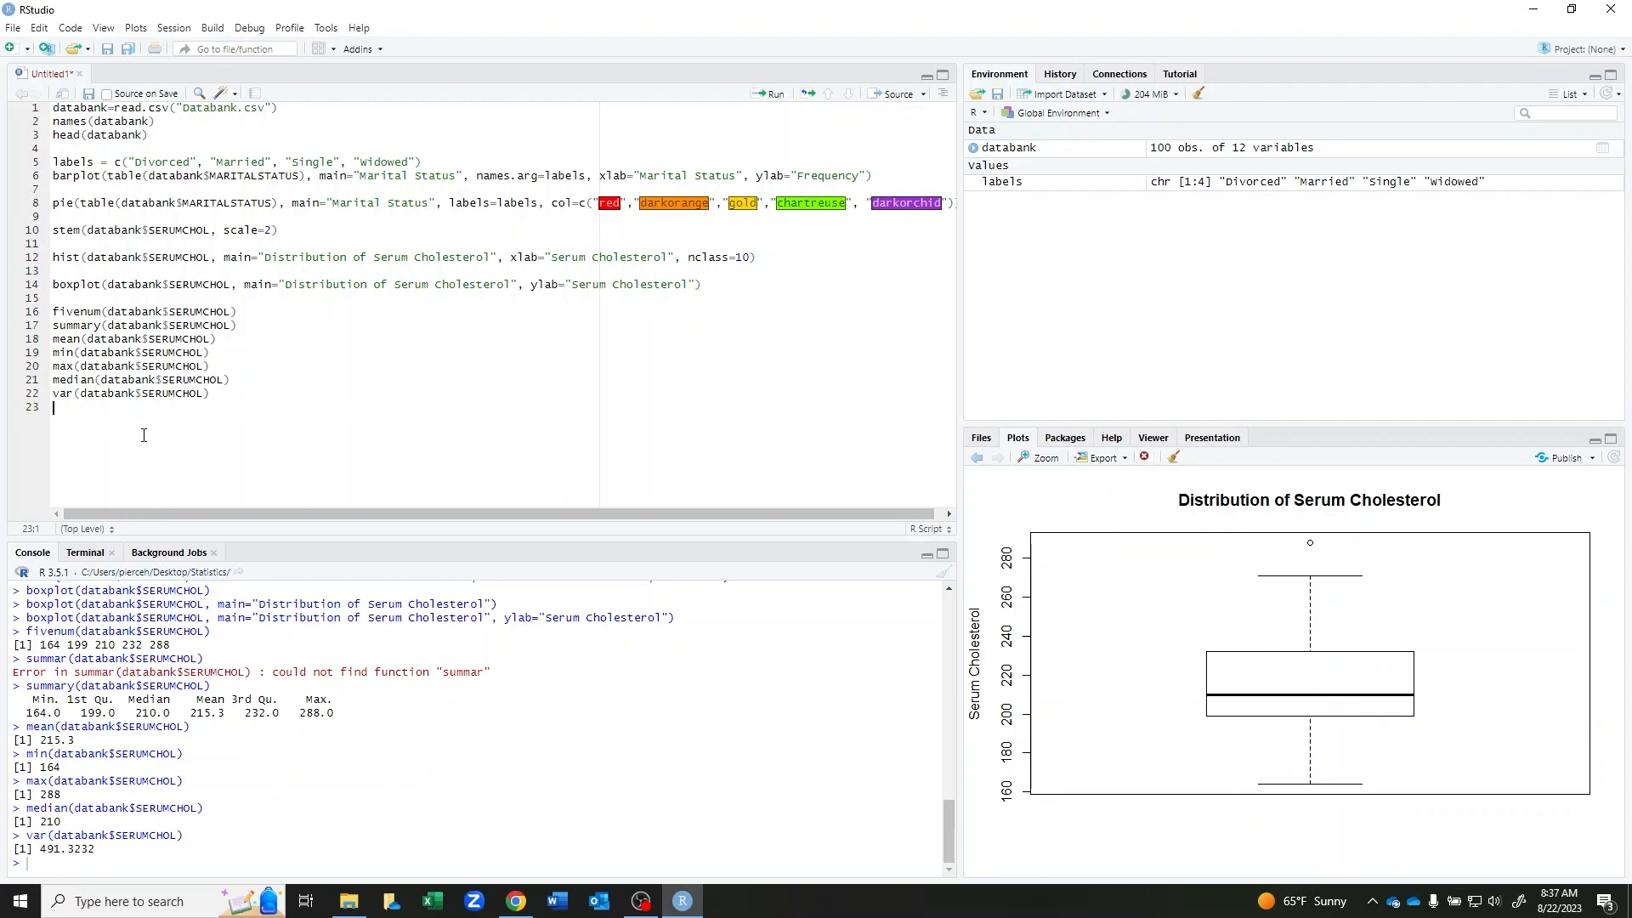
Write and run sd(databank$SERUMCHOL) below the var call to compute the standard deviation.
text(sd()
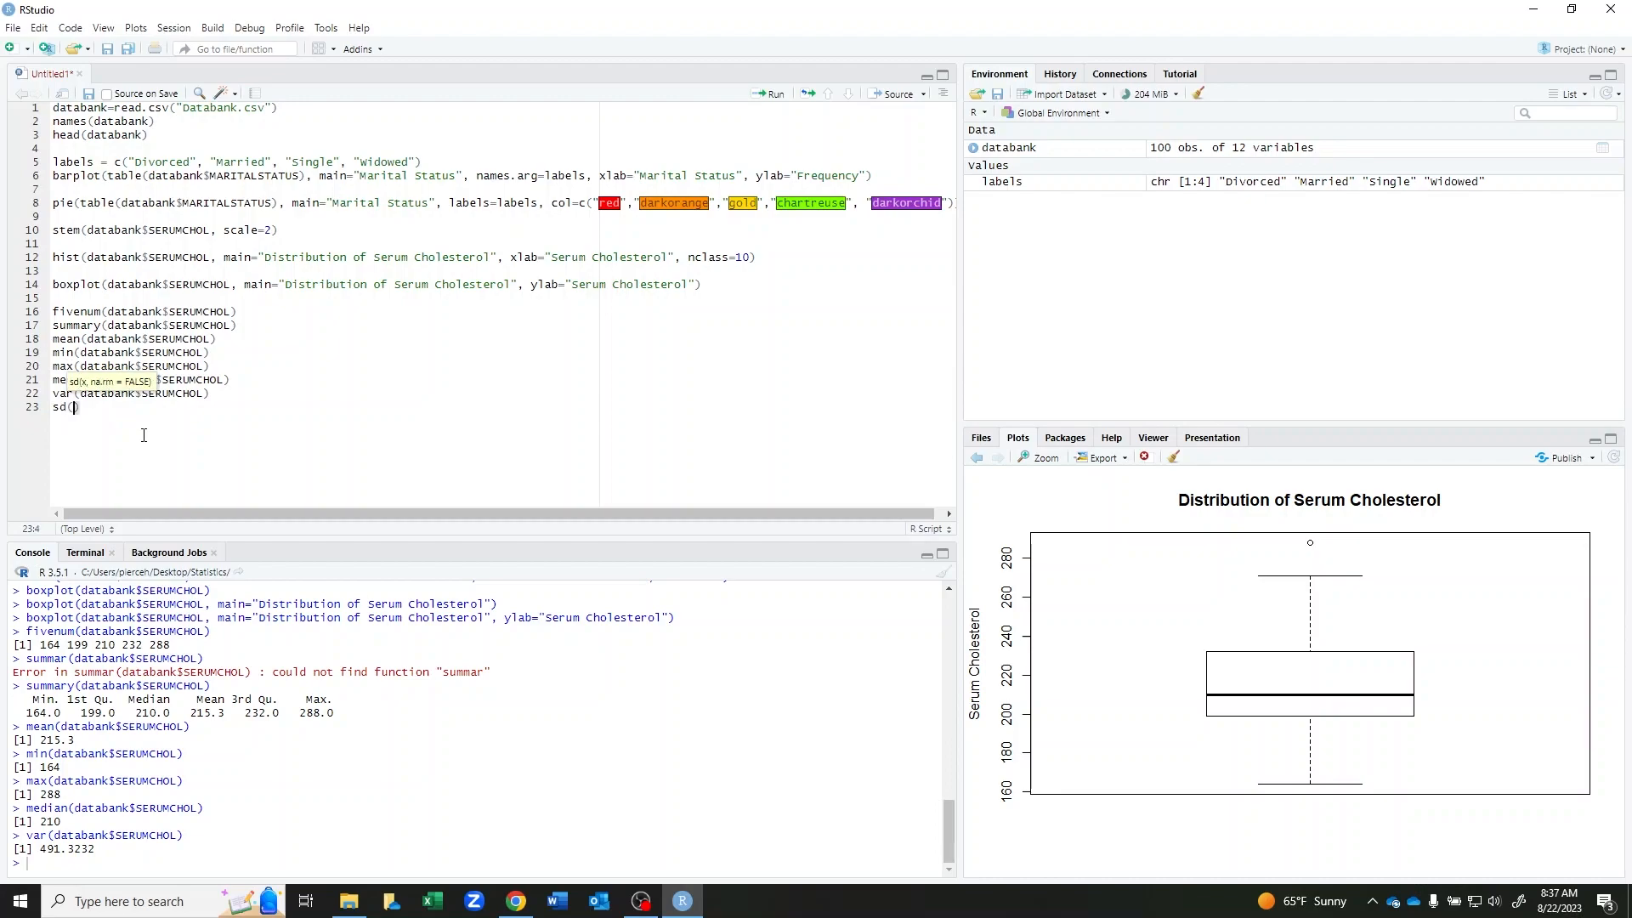
text(databank$)
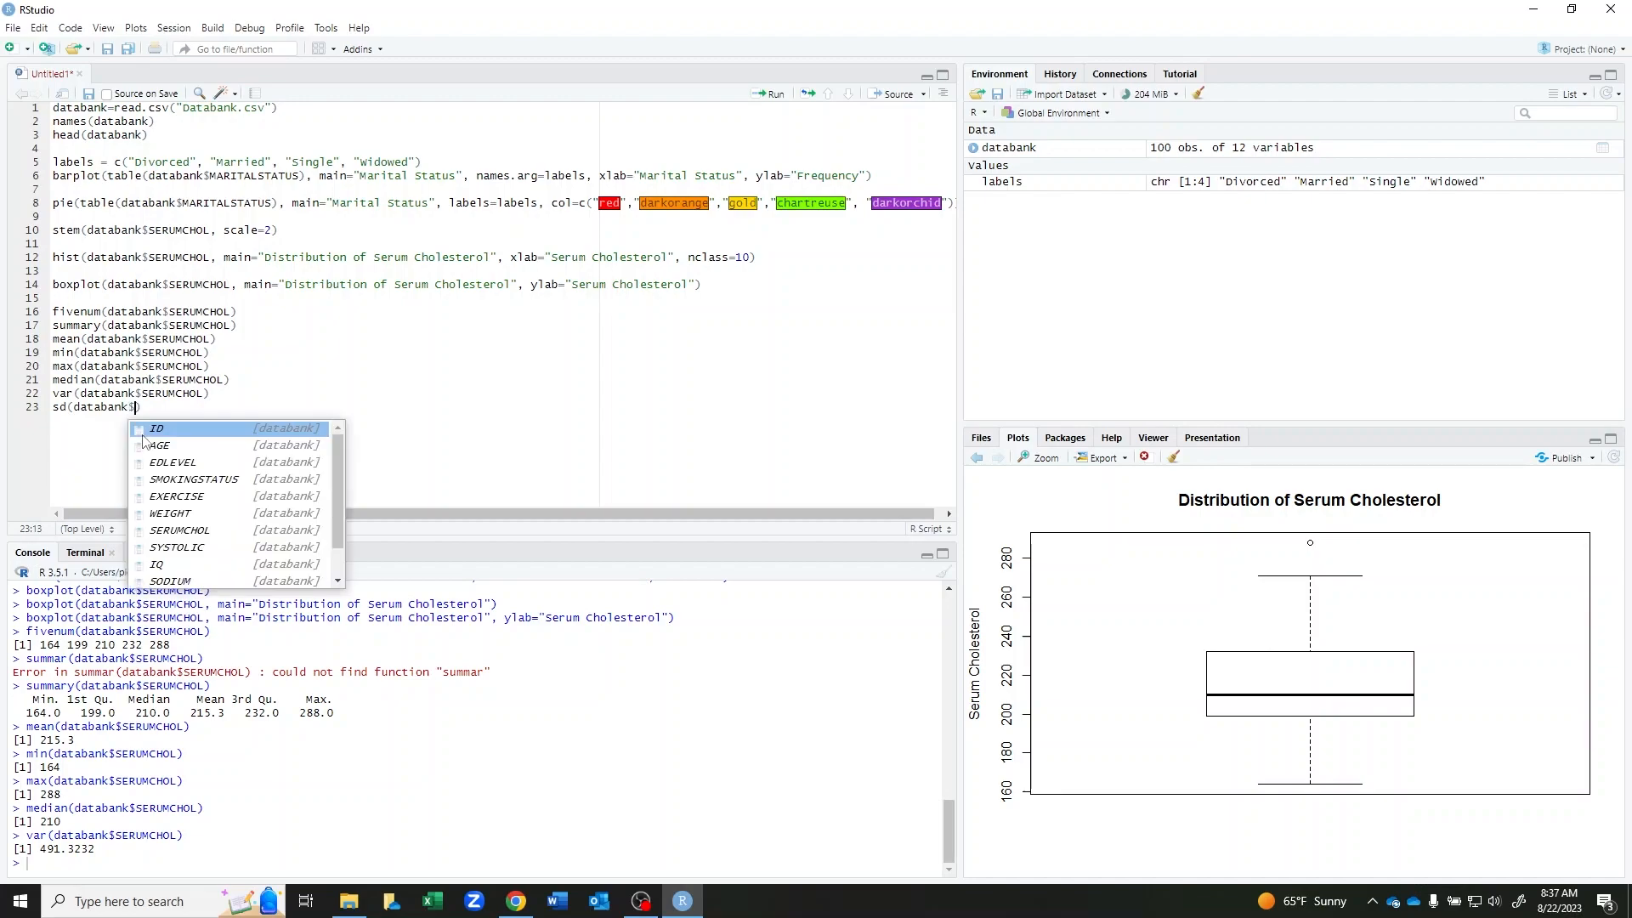
click(204, 531)
click(775, 95)
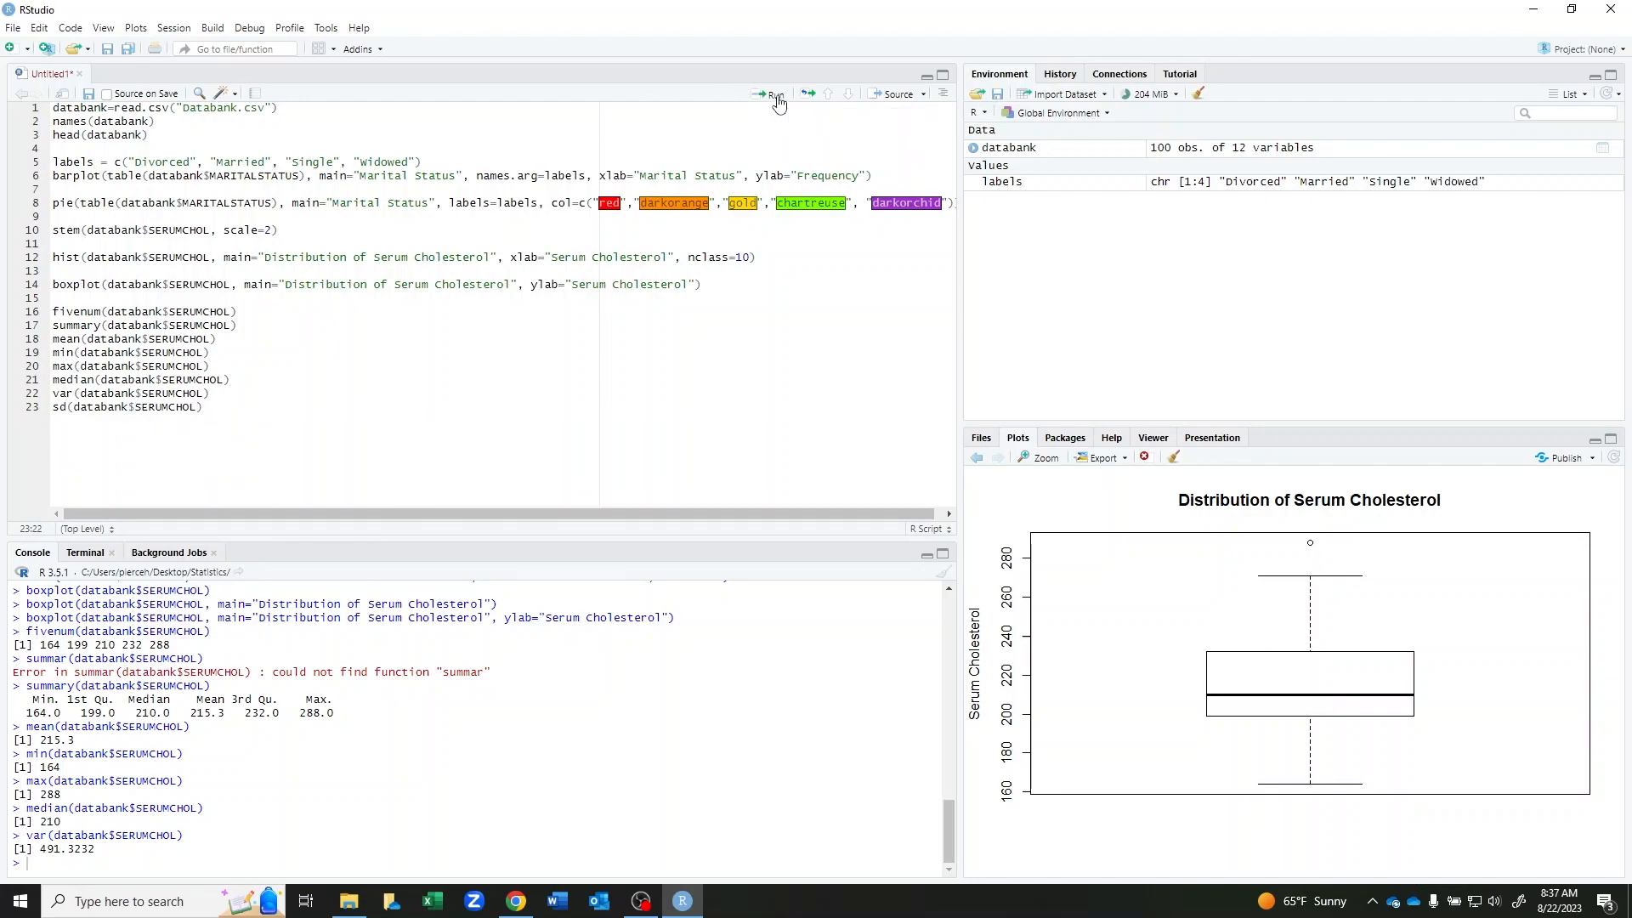